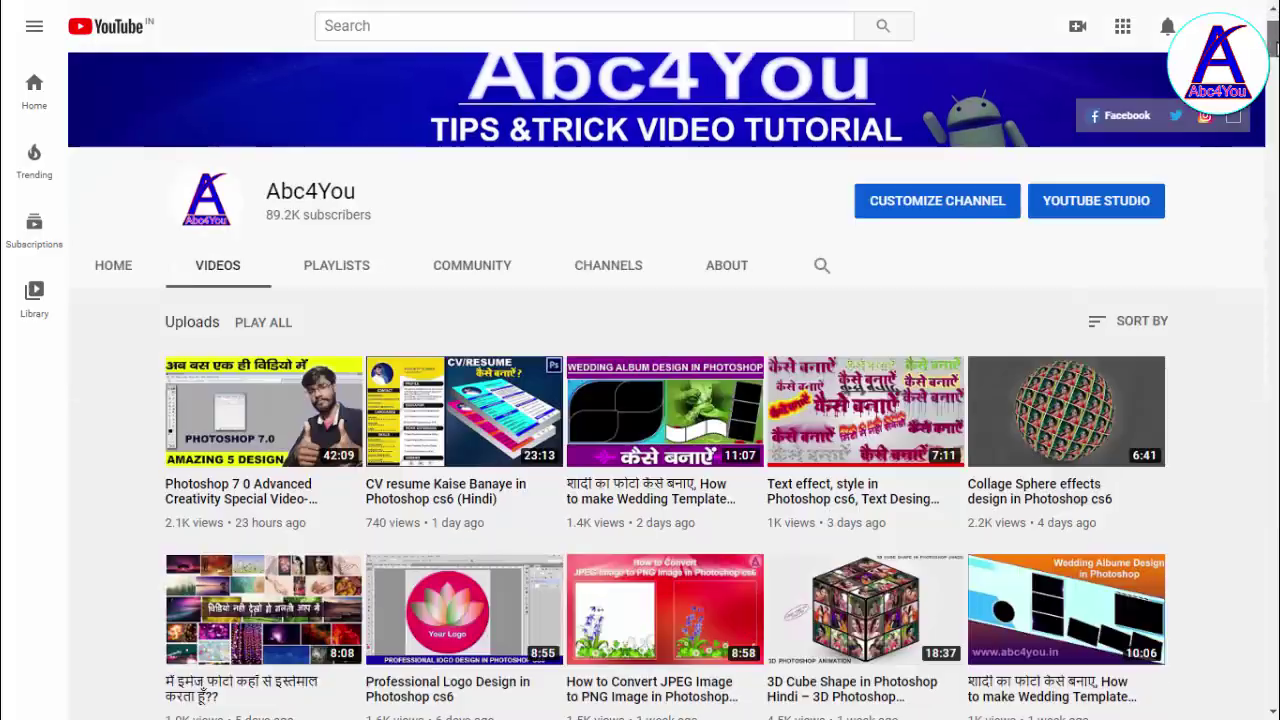
{"action": "scroll", "coordinate": [640, 400], "scroll_direction": "down", "scroll_amount": 4}
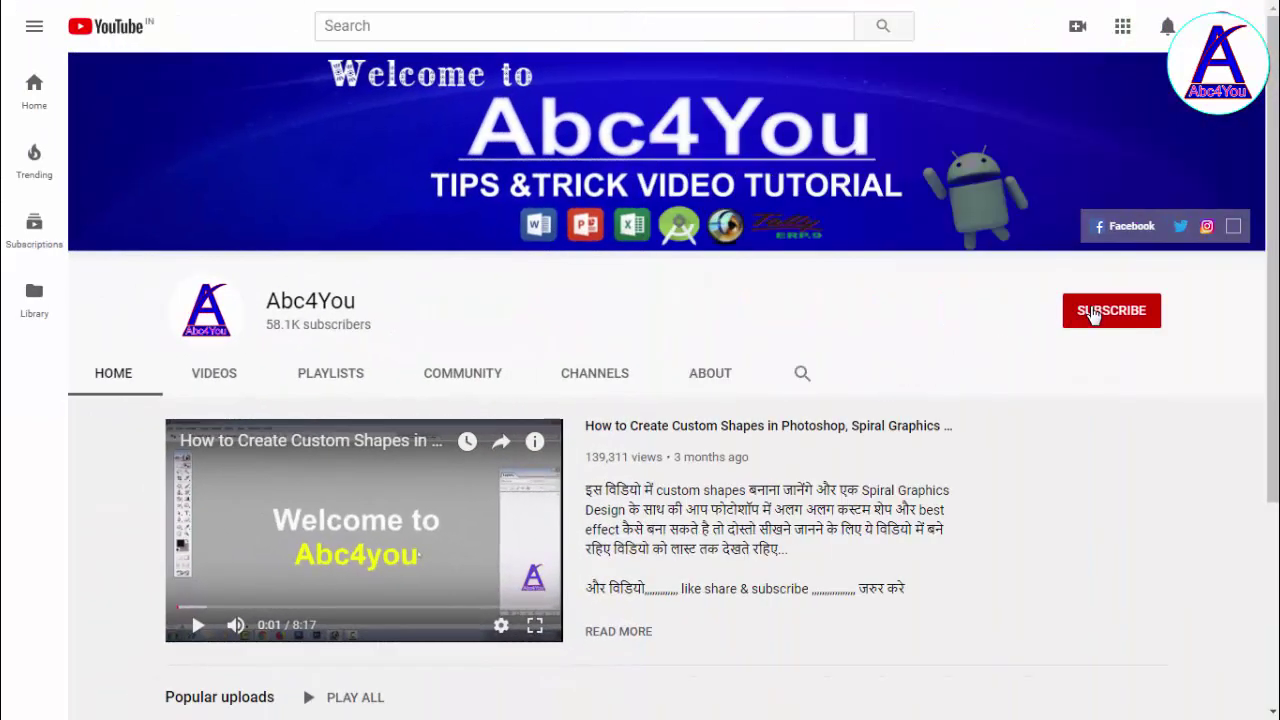
Subscribe to the Abc4You channel and set its notification bell to All.
{"action": "left_click", "coordinate": [1094, 314]}
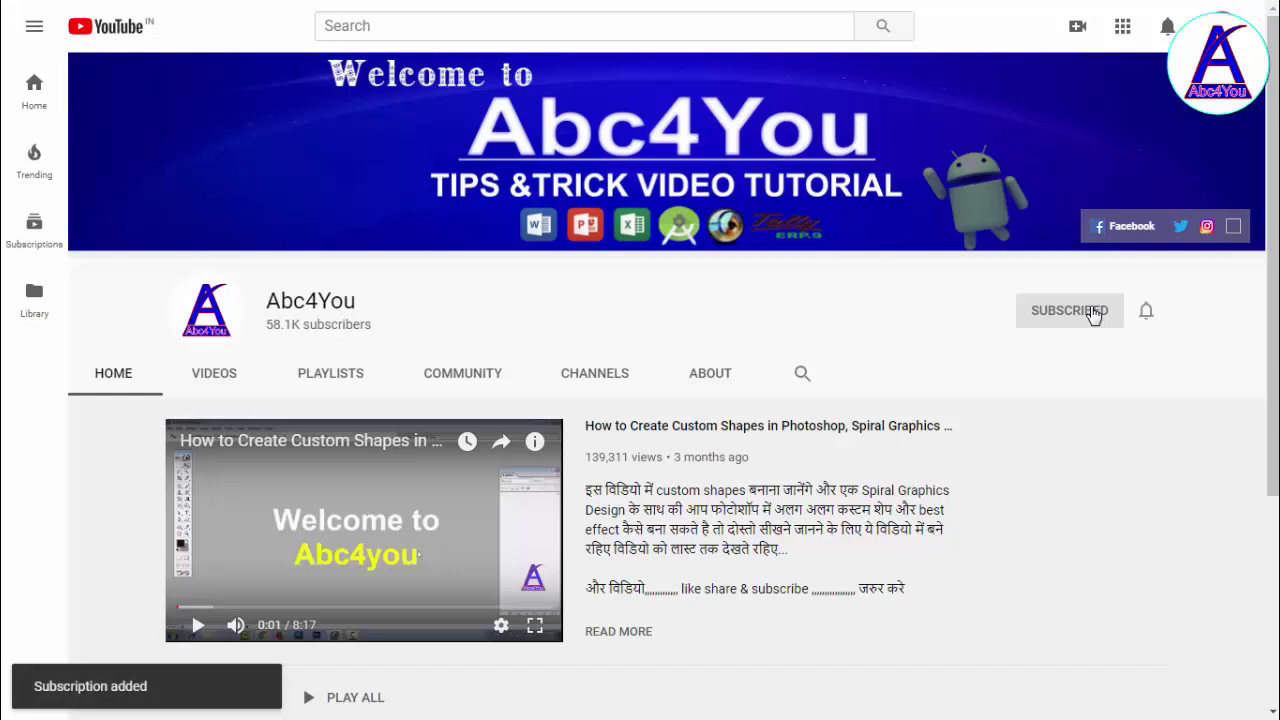
{"action": "left_click", "coordinate": [1148, 311]}
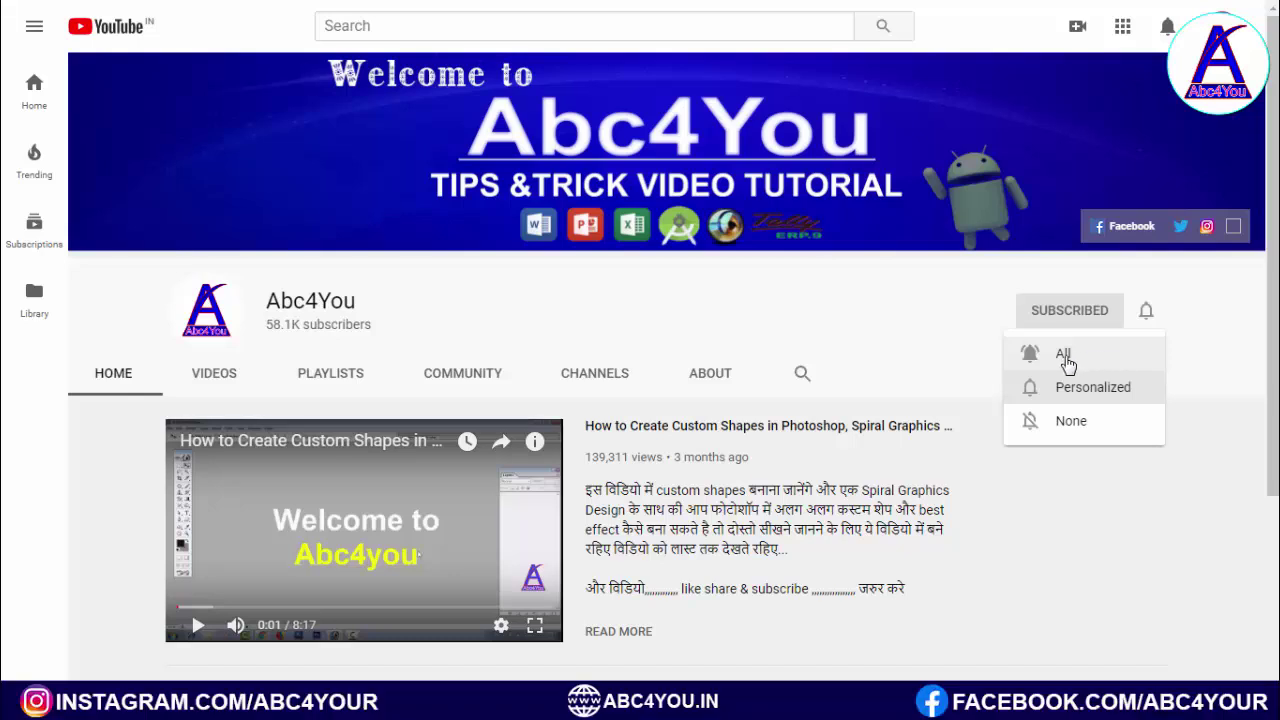
{"action": "left_click", "coordinate": [1066, 355]}
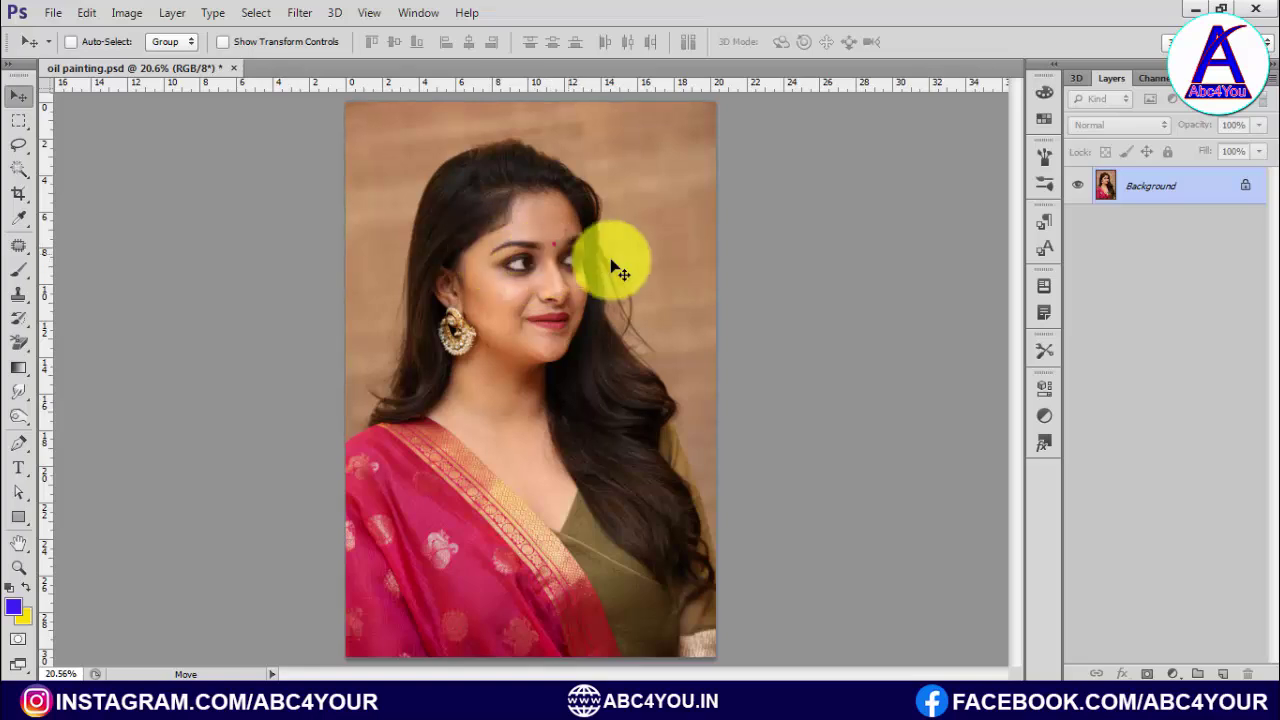
Apply a Shadows/Highlights adjustment to the portrait with a lowered Shadows Amount.
{"action": "left_click", "coordinate": [126, 13]}
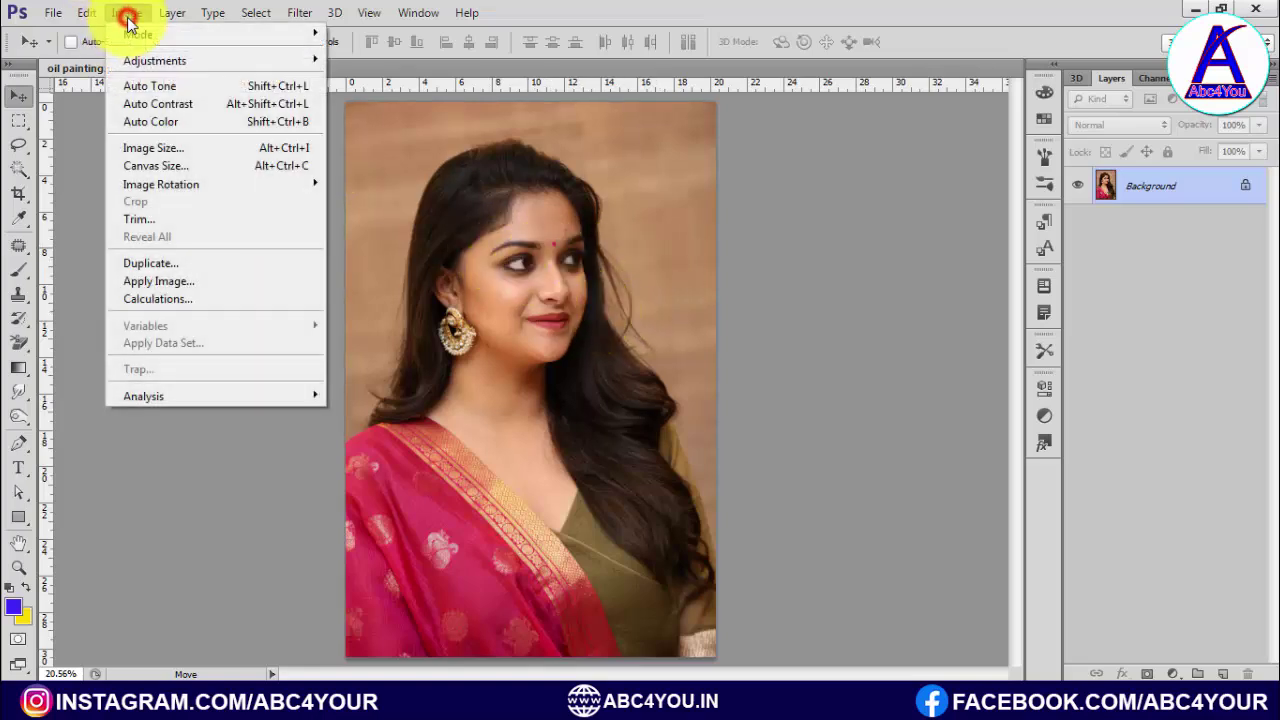
{"action": "mouse_move", "coordinate": [155, 60]}
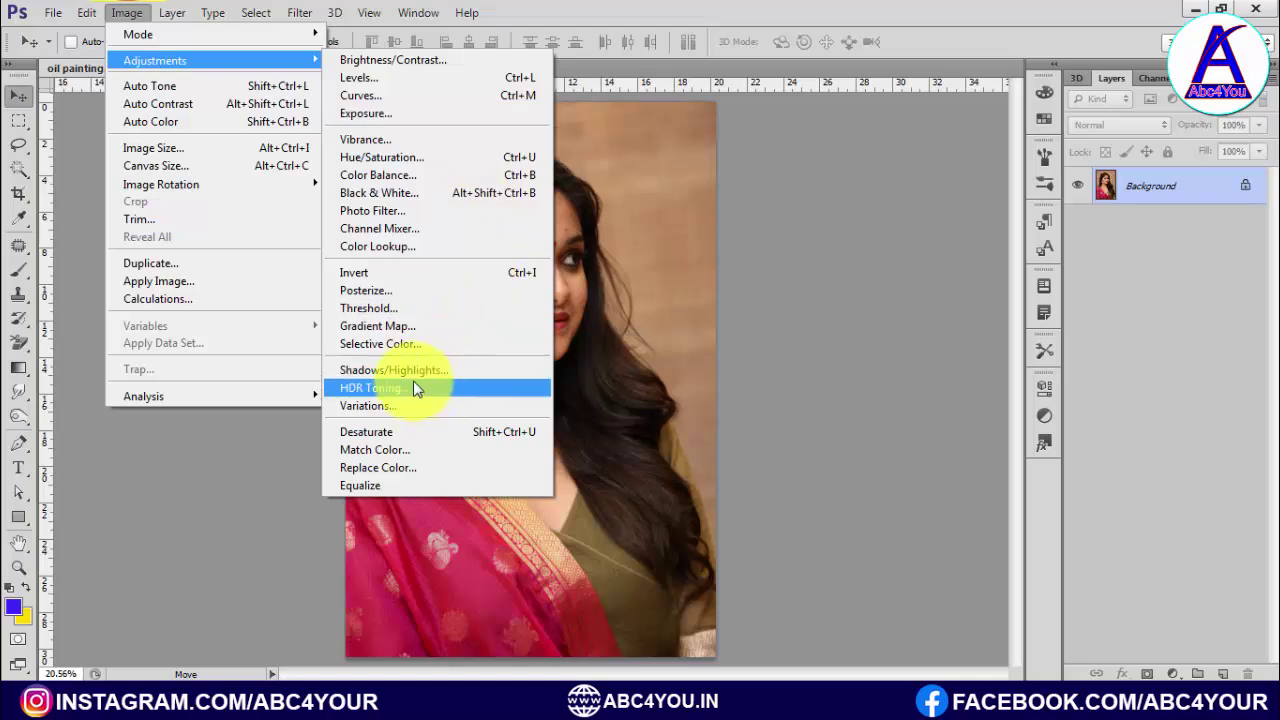
{"action": "left_click", "coordinate": [399, 370]}
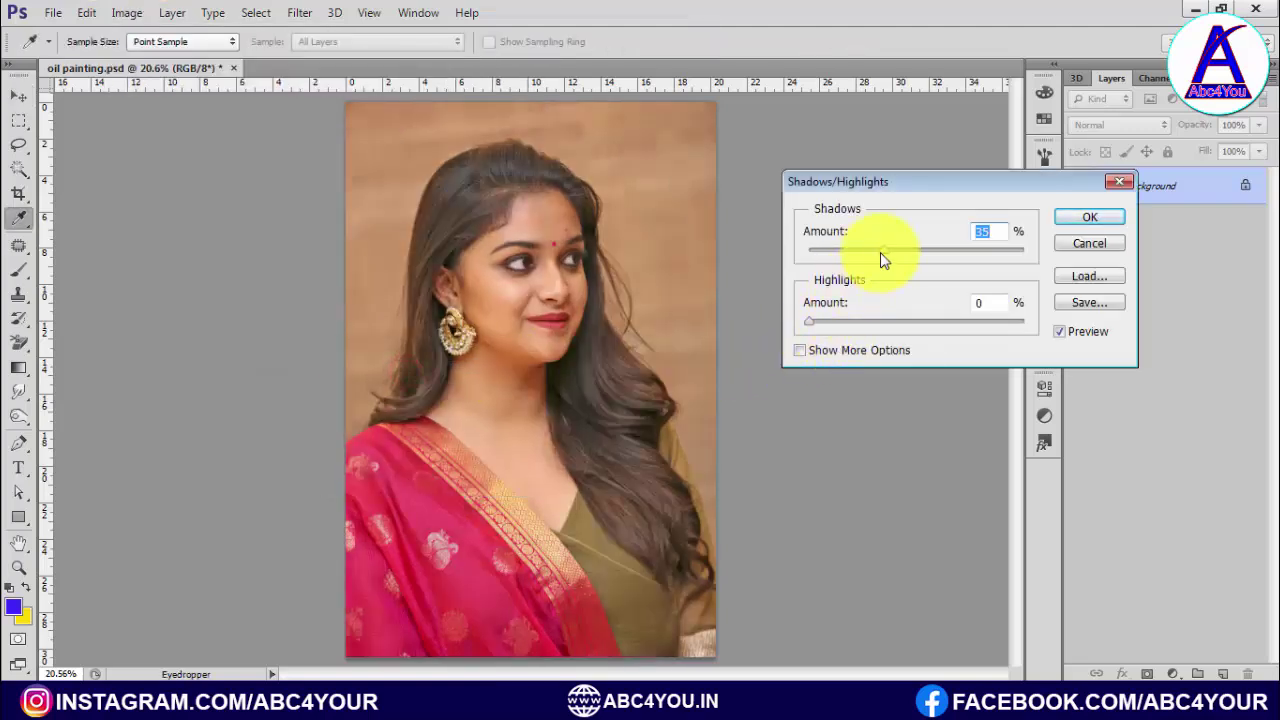
{"action": "left_click_drag", "start_coordinate": [880, 250], "coordinate": [832, 256]}
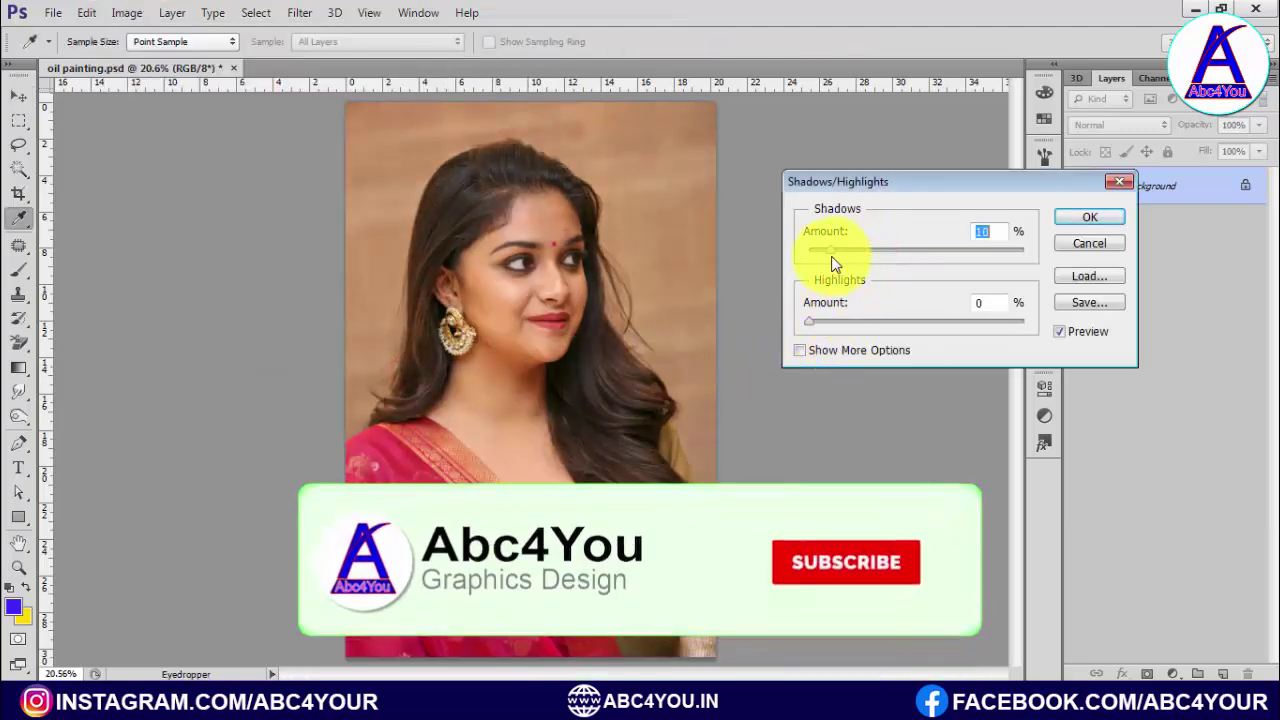
{"action": "left_click", "coordinate": [1080, 217]}
{"action": "key", "text": "v"}
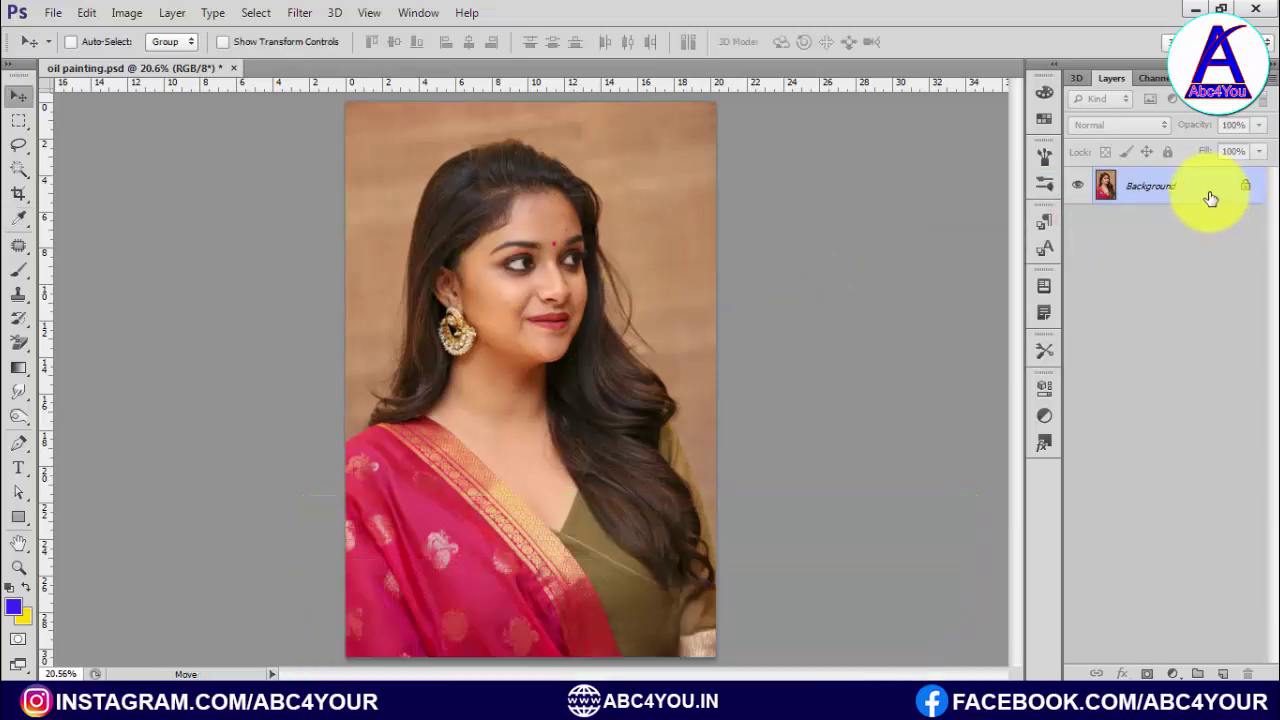
Duplicate the photo twice into Layer 1 and Layer 1 copy, with Layer 1 copy active.
{"action": "key", "text": "ctrl+j"}
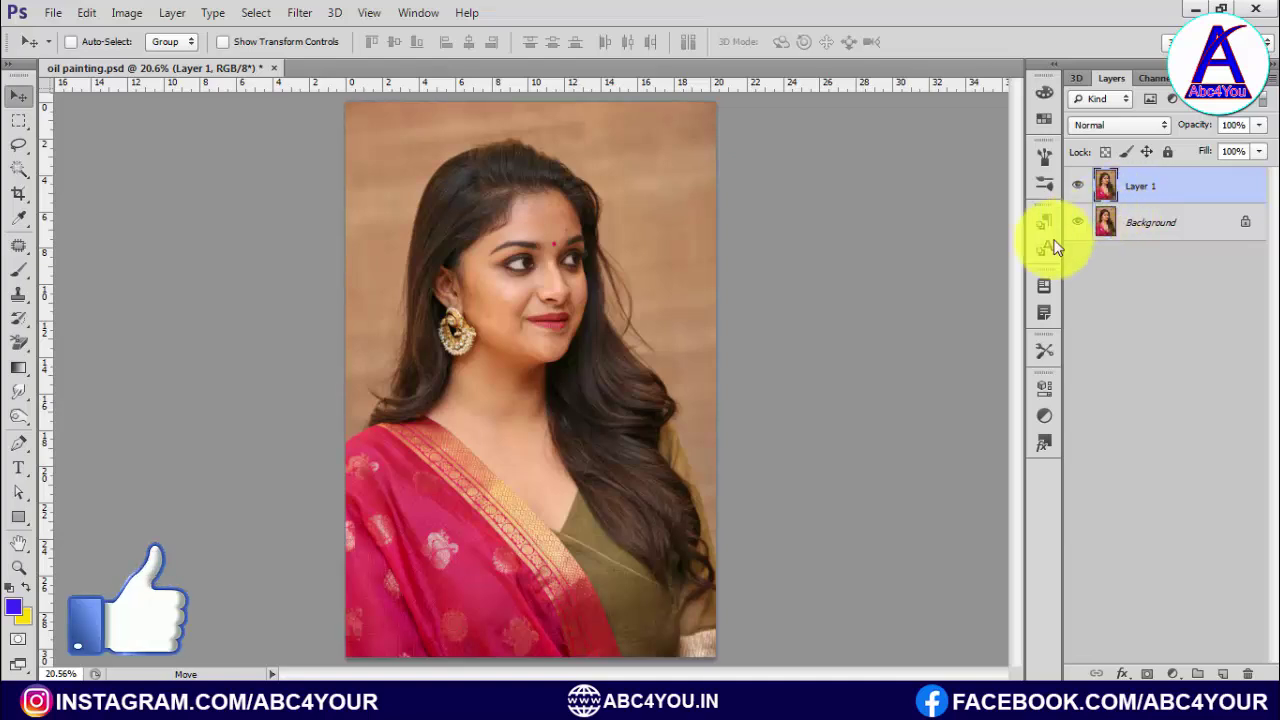
{"action": "key", "text": "ctrl+j"}
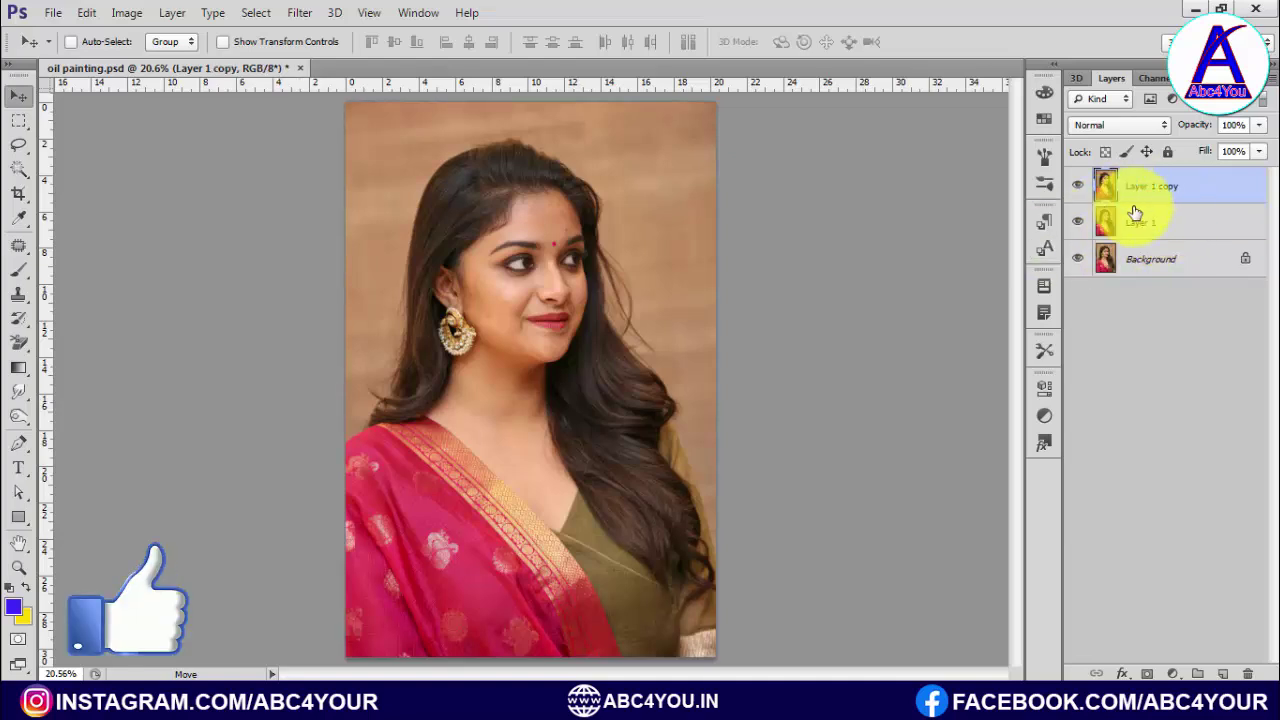
{"action": "left_click", "coordinate": [1166, 220]}
{"action": "left_click", "coordinate": [1160, 189]}
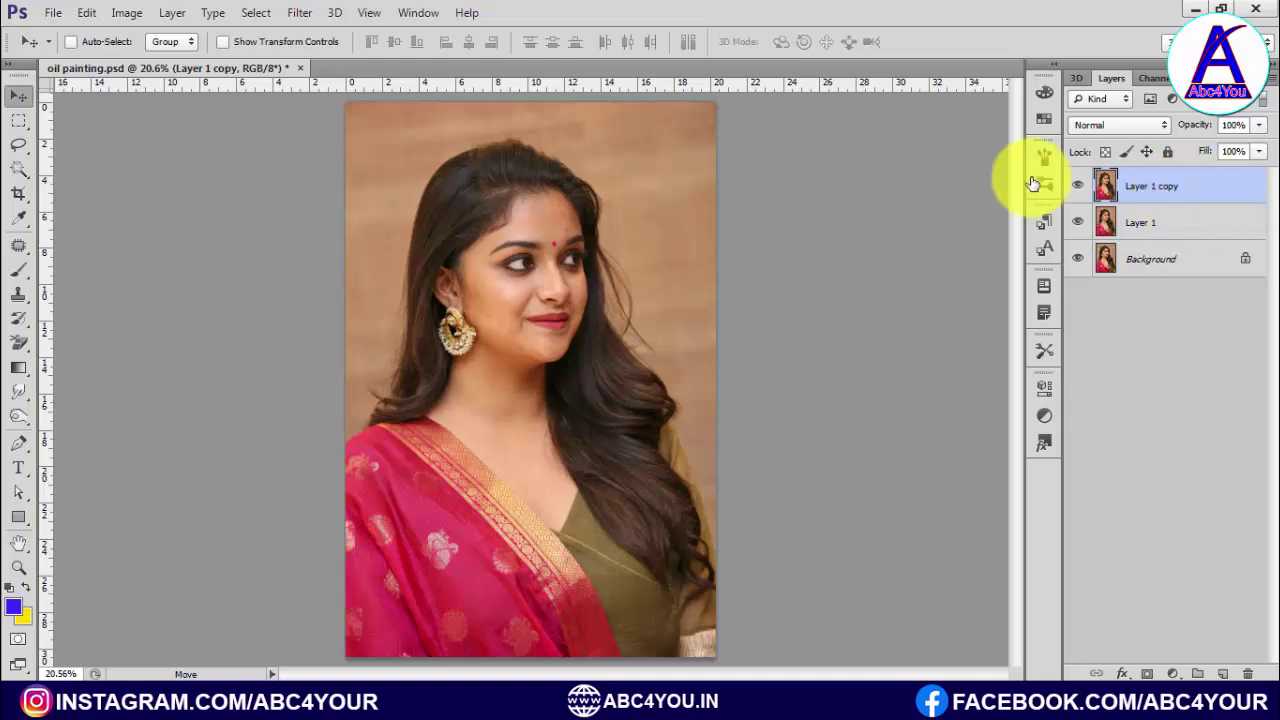
Run Filter > Other > High Pass on Layer 1 copy with a 2-pixel radius.
{"action": "left_click", "coordinate": [300, 14]}
{"action": "mouse_move", "coordinate": [313, 344]}
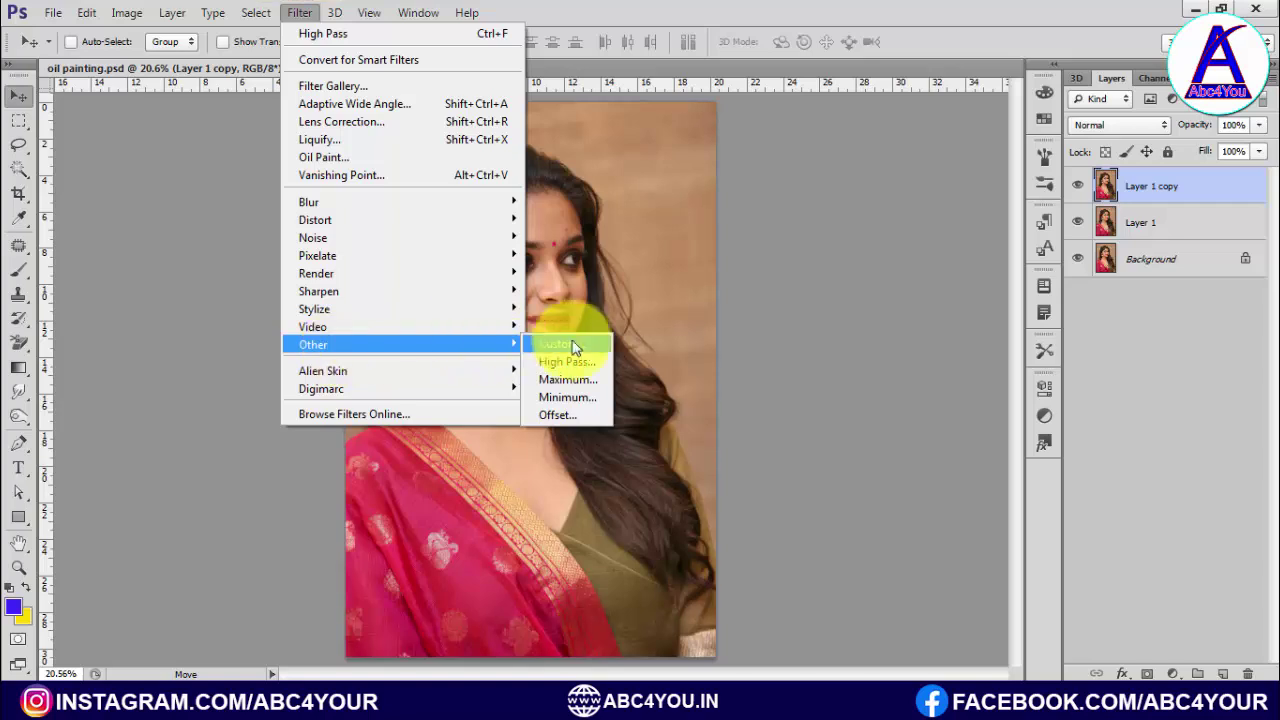
{"action": "left_click", "coordinate": [551, 363]}
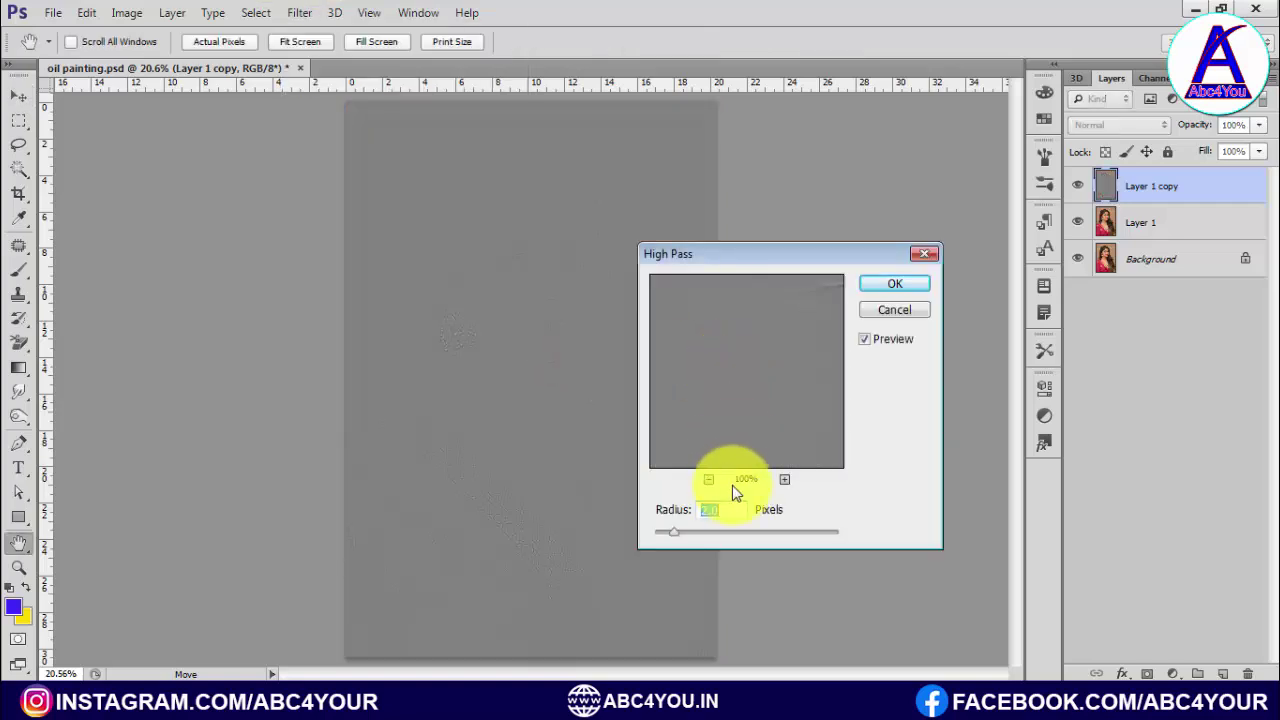
{"action": "left_click_drag", "start_coordinate": [733, 511], "coordinate": [680, 509]}
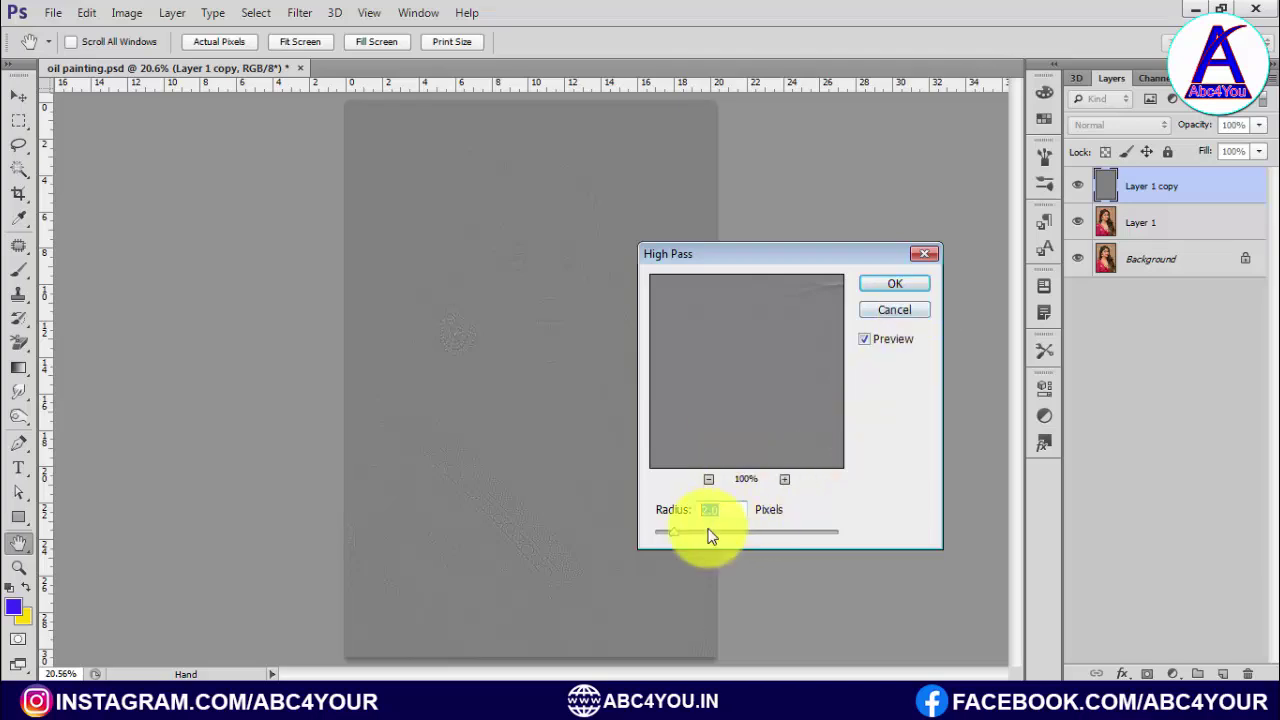
{"action": "left_click_drag", "start_coordinate": [710, 534], "coordinate": [772, 530]}
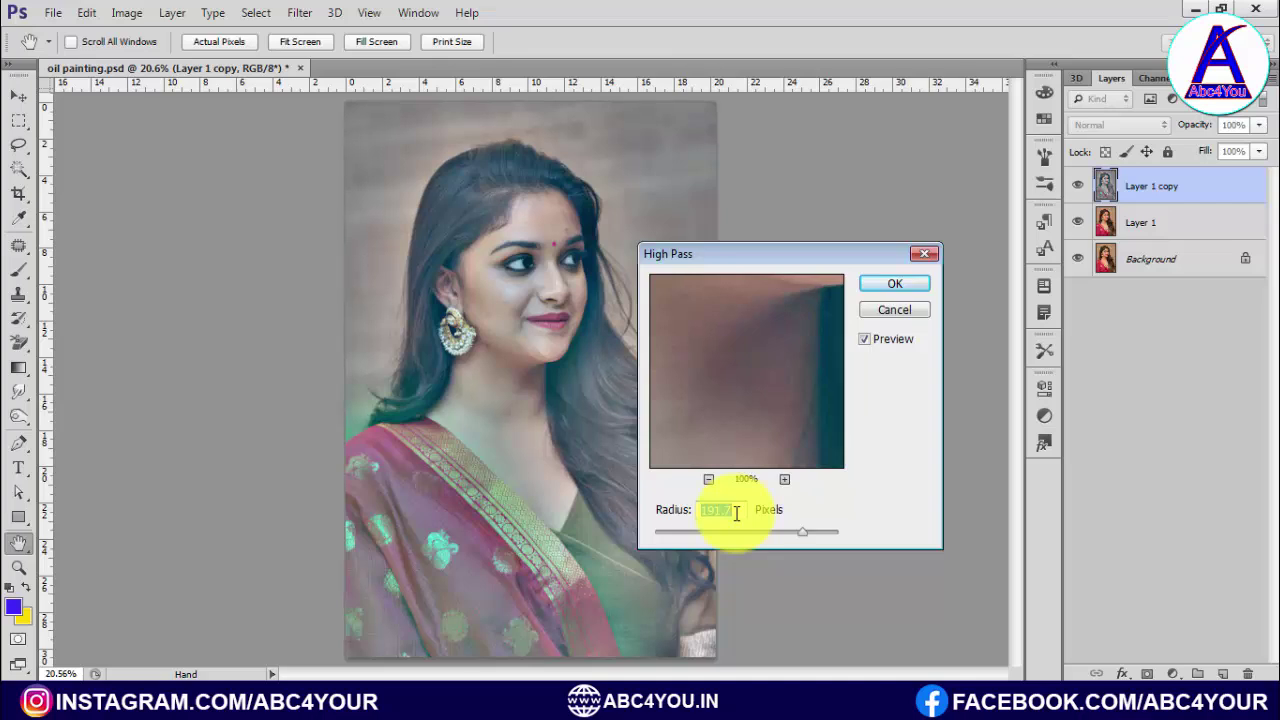
{"action": "type", "text": "2"}
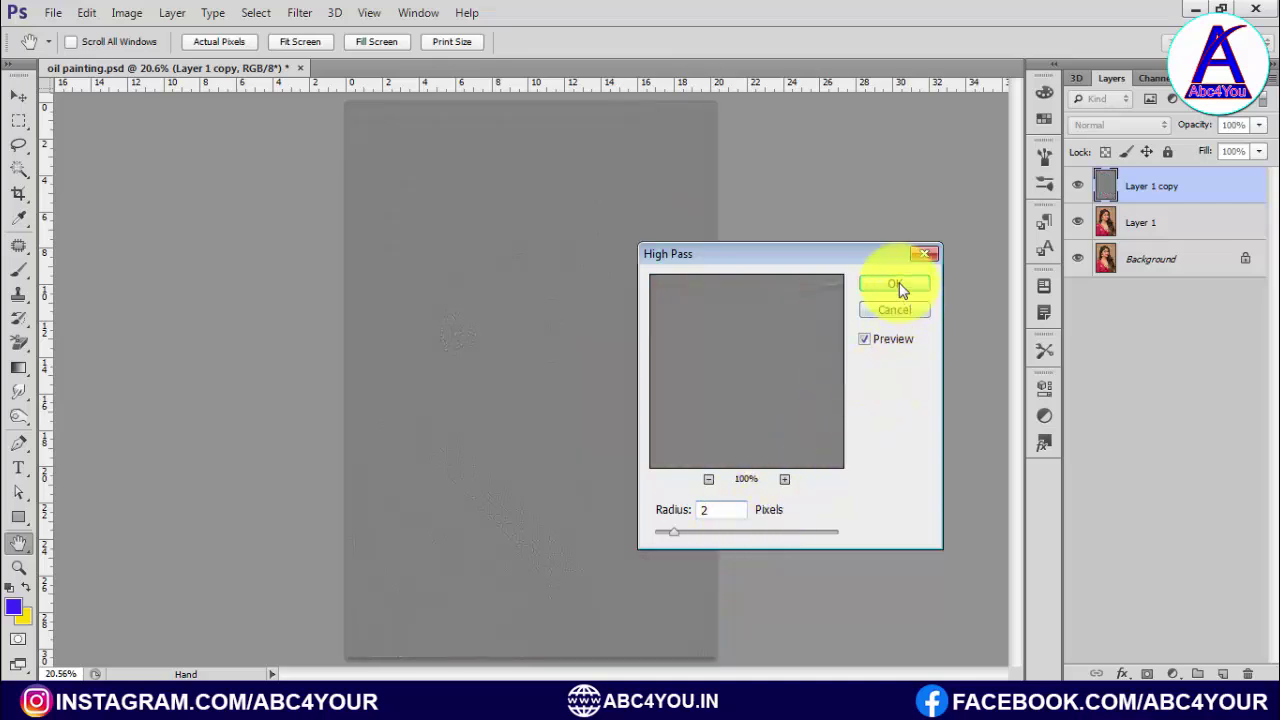
{"action": "left_click", "coordinate": [894, 284]}
{"action": "key", "text": "v"}
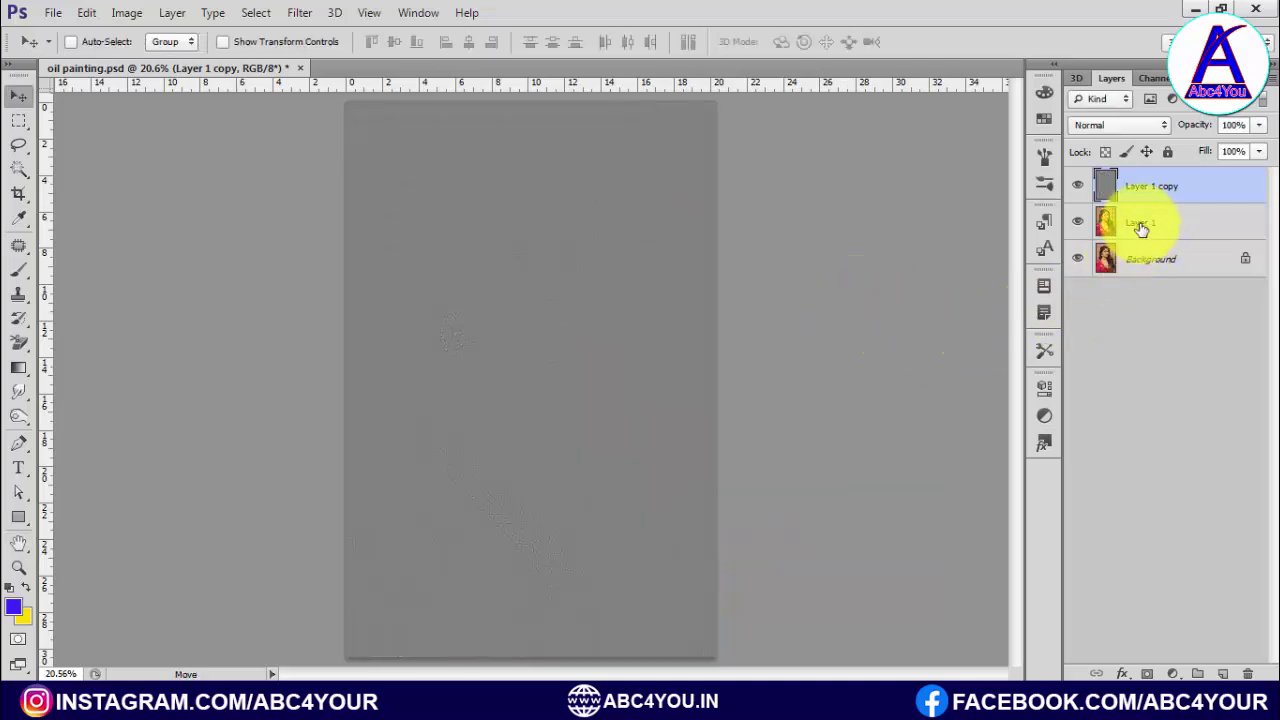
Set Layer 1 copy's blend mode to Overlay.
{"action": "left_click", "coordinate": [1160, 223], "text": "ctrl"}
{"action": "left_click", "coordinate": [1160, 188]}
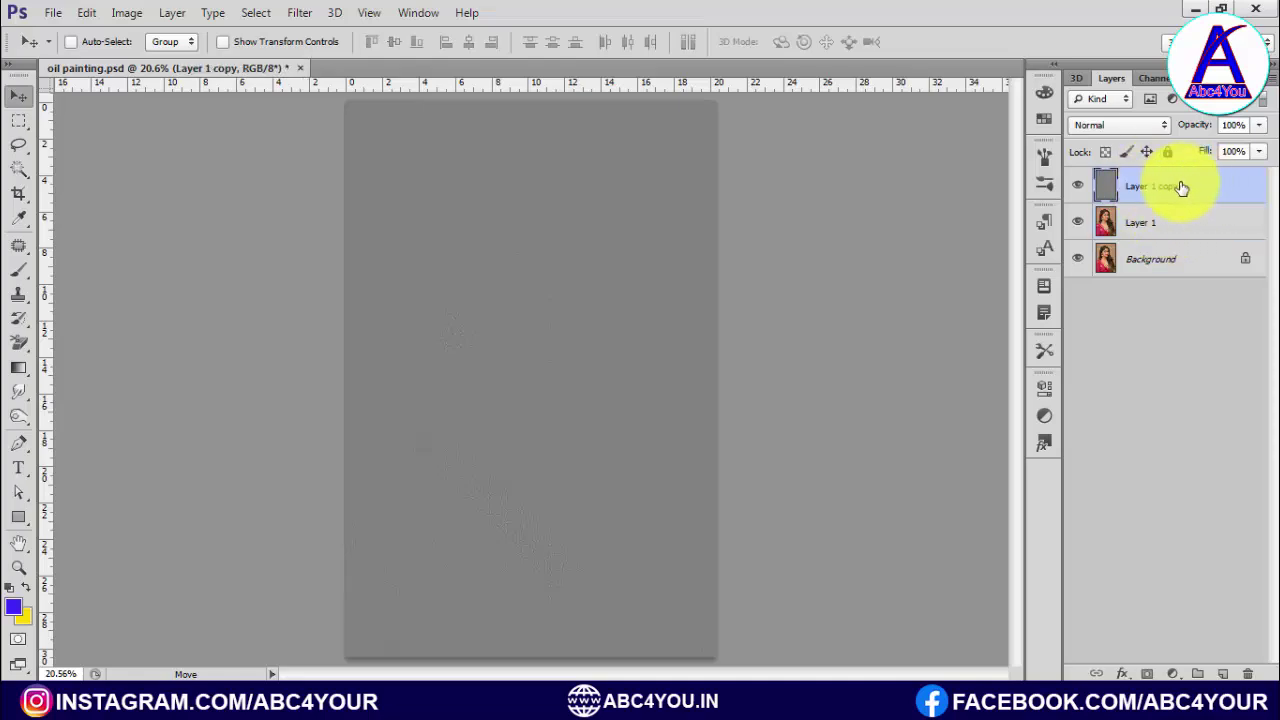
{"action": "left_click", "coordinate": [1120, 126]}
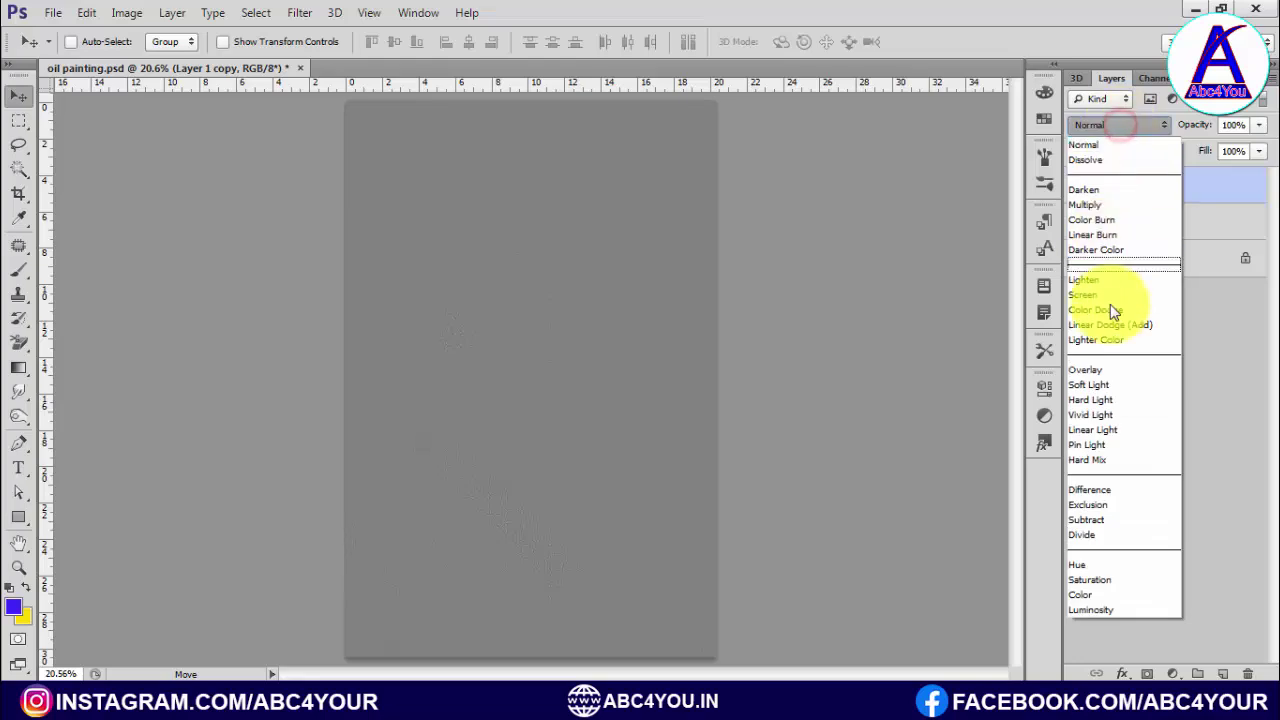
{"action": "left_click", "coordinate": [1106, 366]}
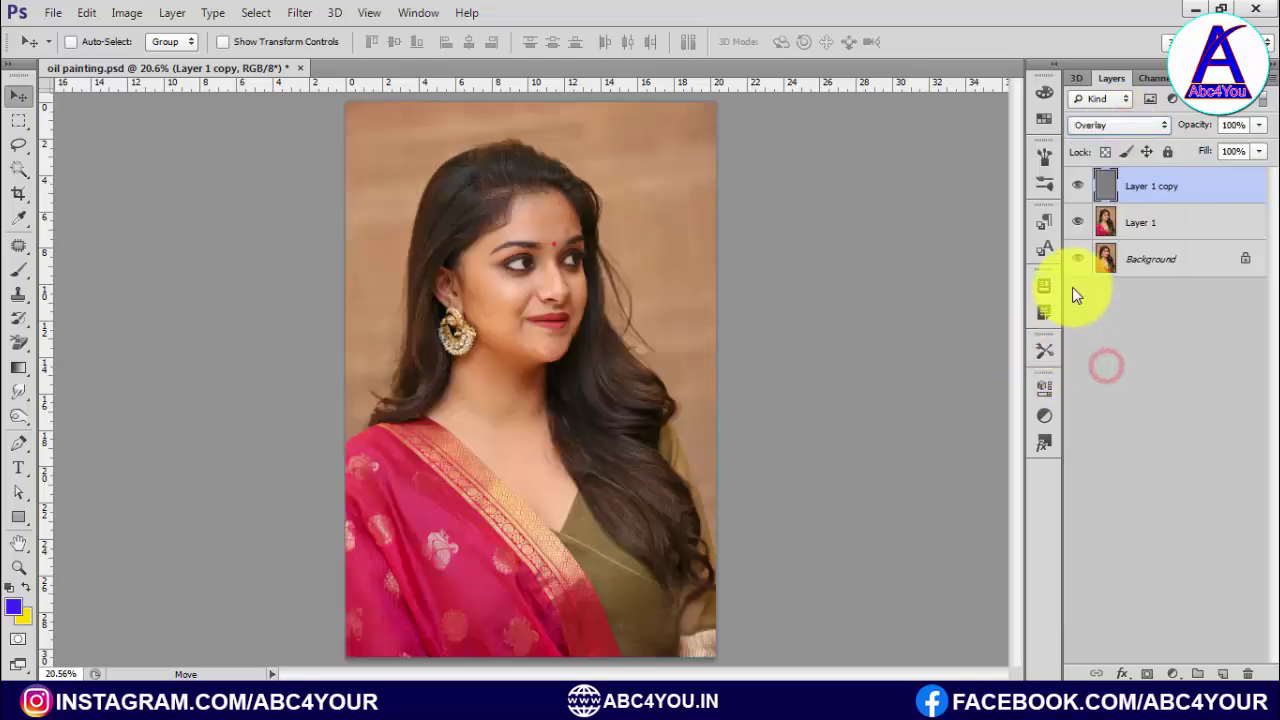
Select Layer 1 with Layer 1 copy and merge them into one layer.
{"action": "left_click", "coordinate": [1165, 222], "text": "shift"}
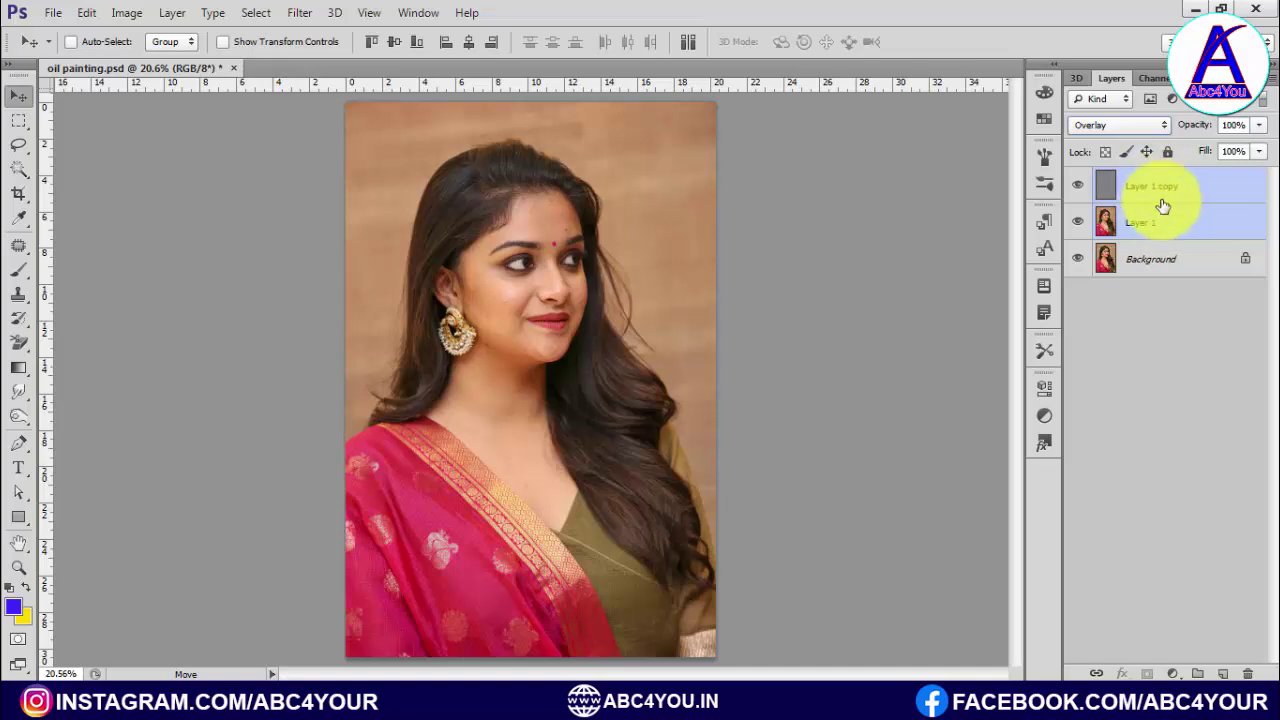
{"action": "left_click", "coordinate": [1175, 222], "text": "ctrl"}
{"action": "left_click", "coordinate": [1175, 221], "text": "shift"}
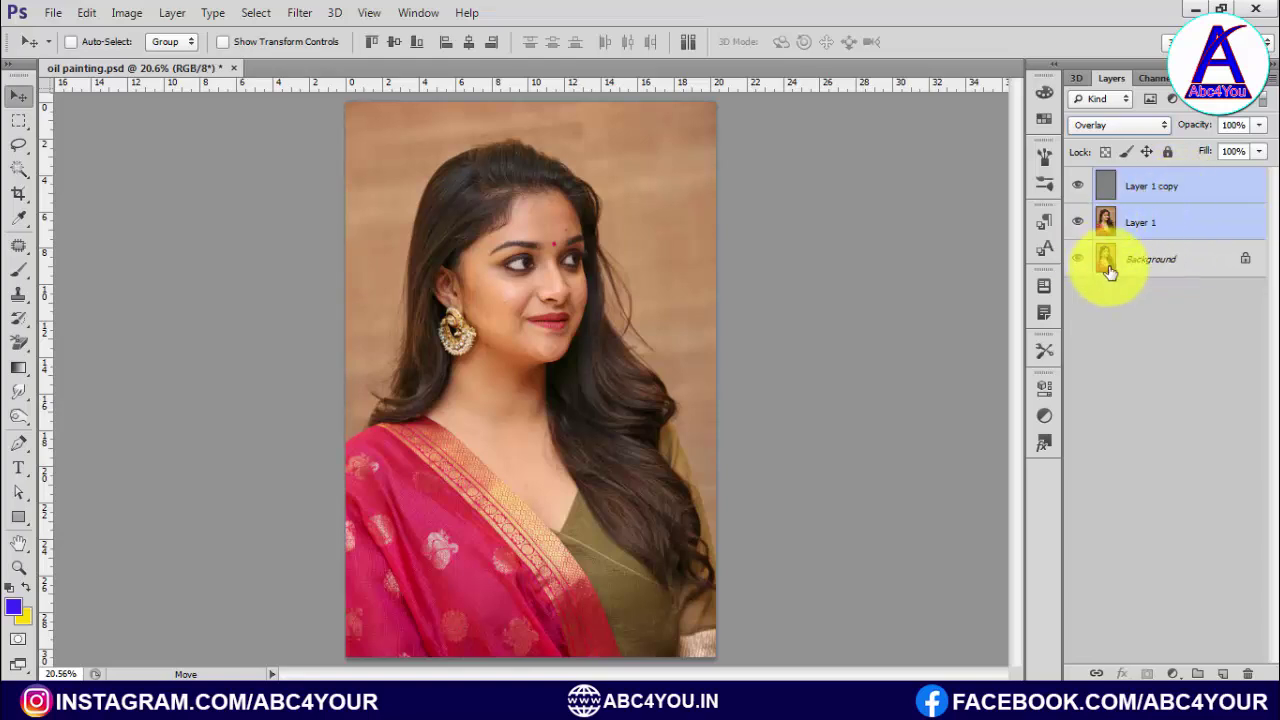
{"action": "key", "text": "ctrl+e"}
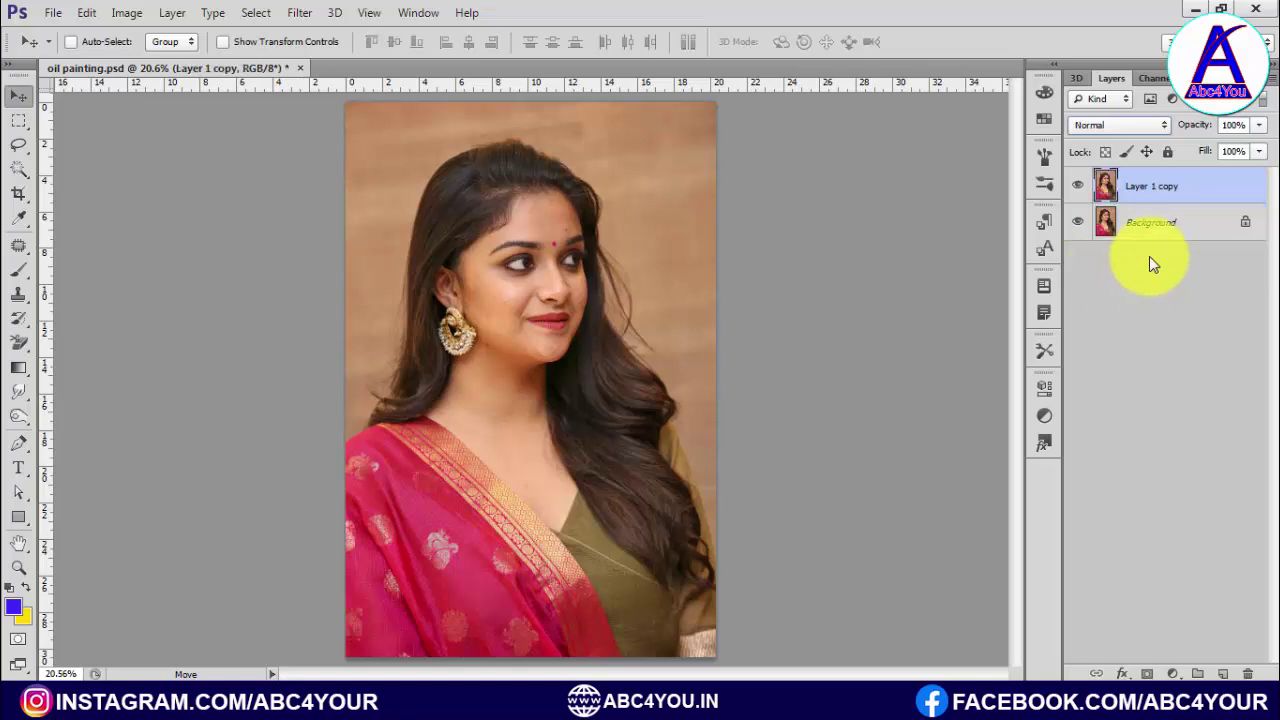
Apply Unsharp Mask to Layer 1 copy: Amount 199%, Radius 2.6 px, Threshold 0.
{"action": "left_click", "coordinate": [1075, 186], "text": "alt"}
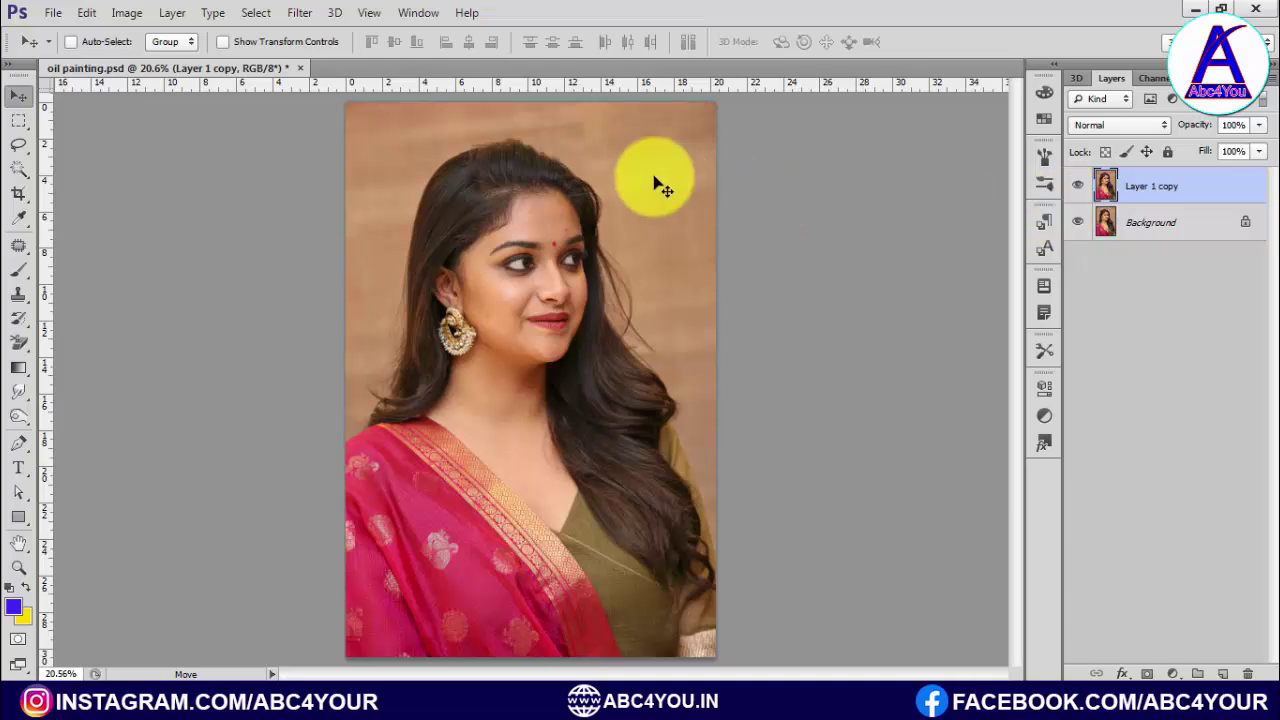
{"action": "left_click", "coordinate": [299, 12]}
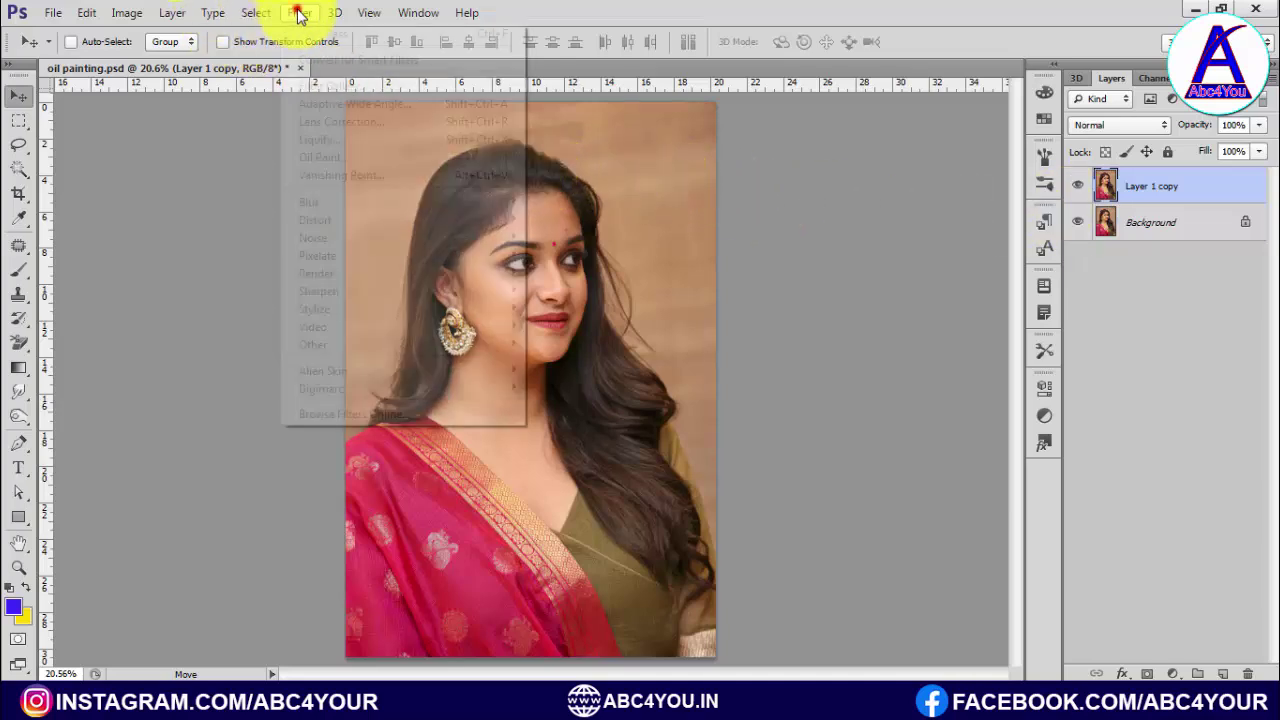
{"action": "mouse_move", "coordinate": [316, 290]}
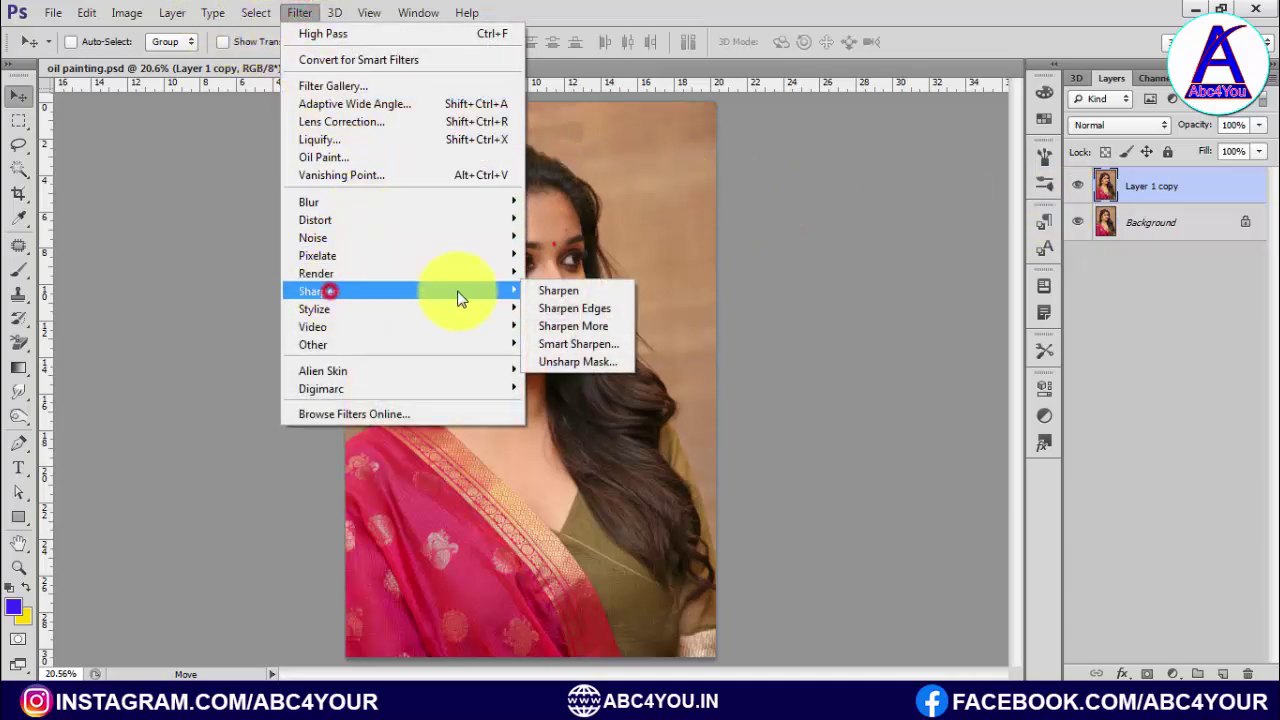
{"action": "left_click", "coordinate": [592, 362]}
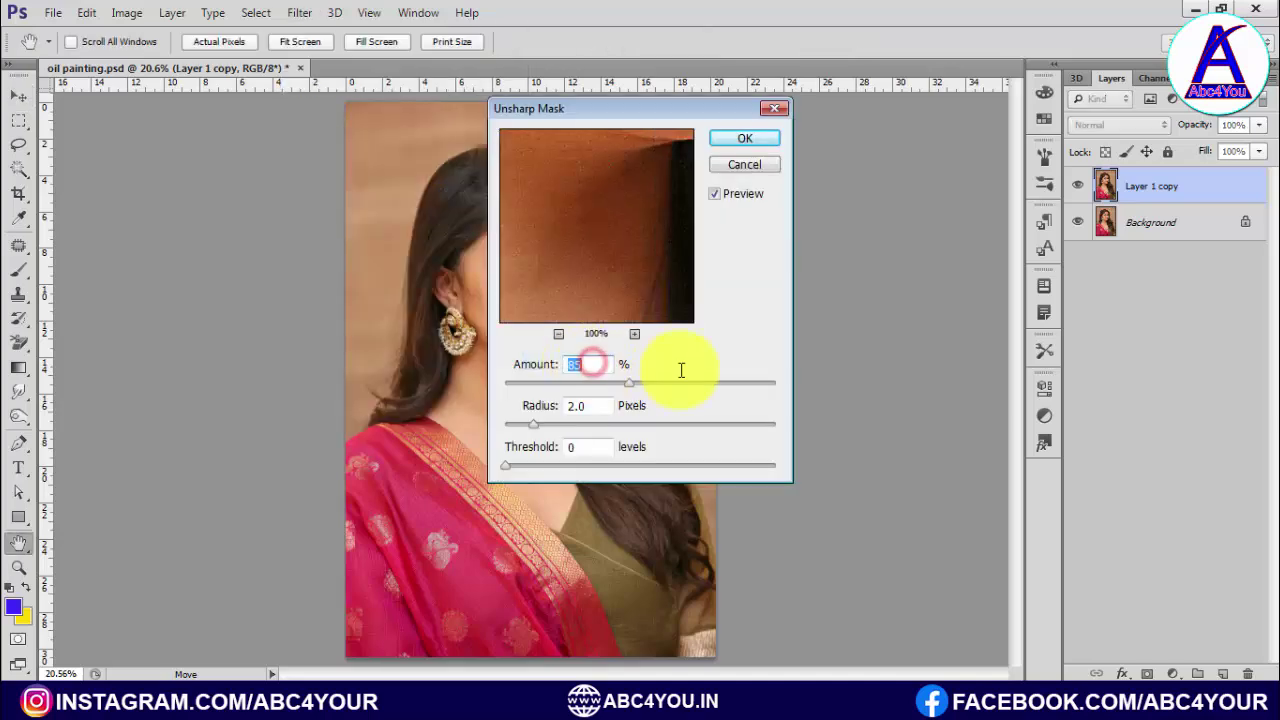
{"action": "left_click", "coordinate": [559, 333]}
{"action": "left_click", "coordinate": [559, 333]}
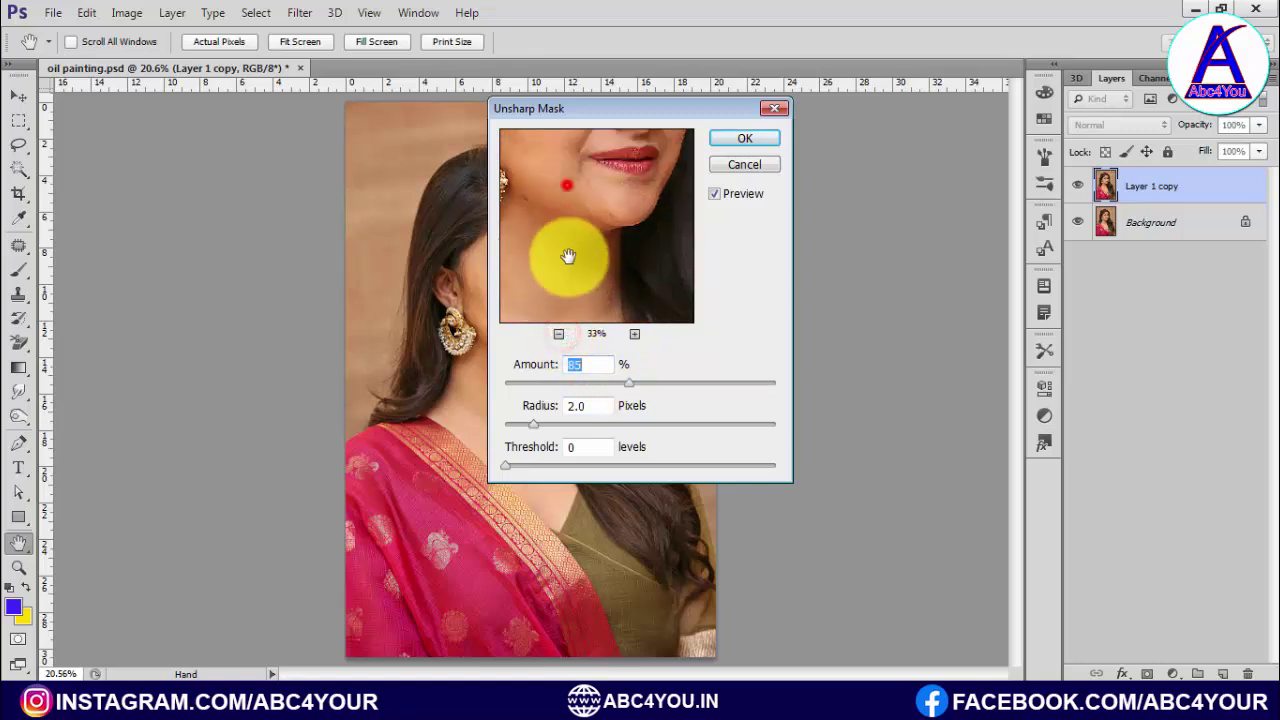
{"action": "left_click_drag", "start_coordinate": [569, 303], "coordinate": [594, 309]}
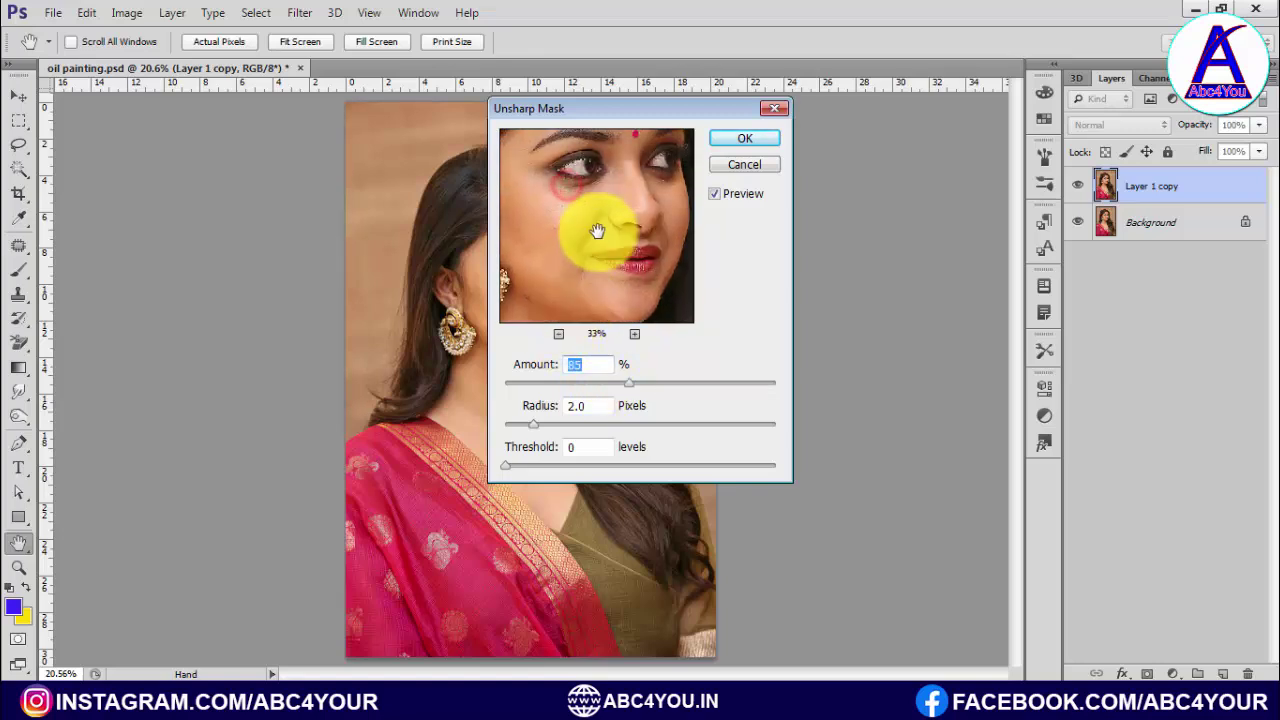
{"action": "left_click", "coordinate": [559, 333]}
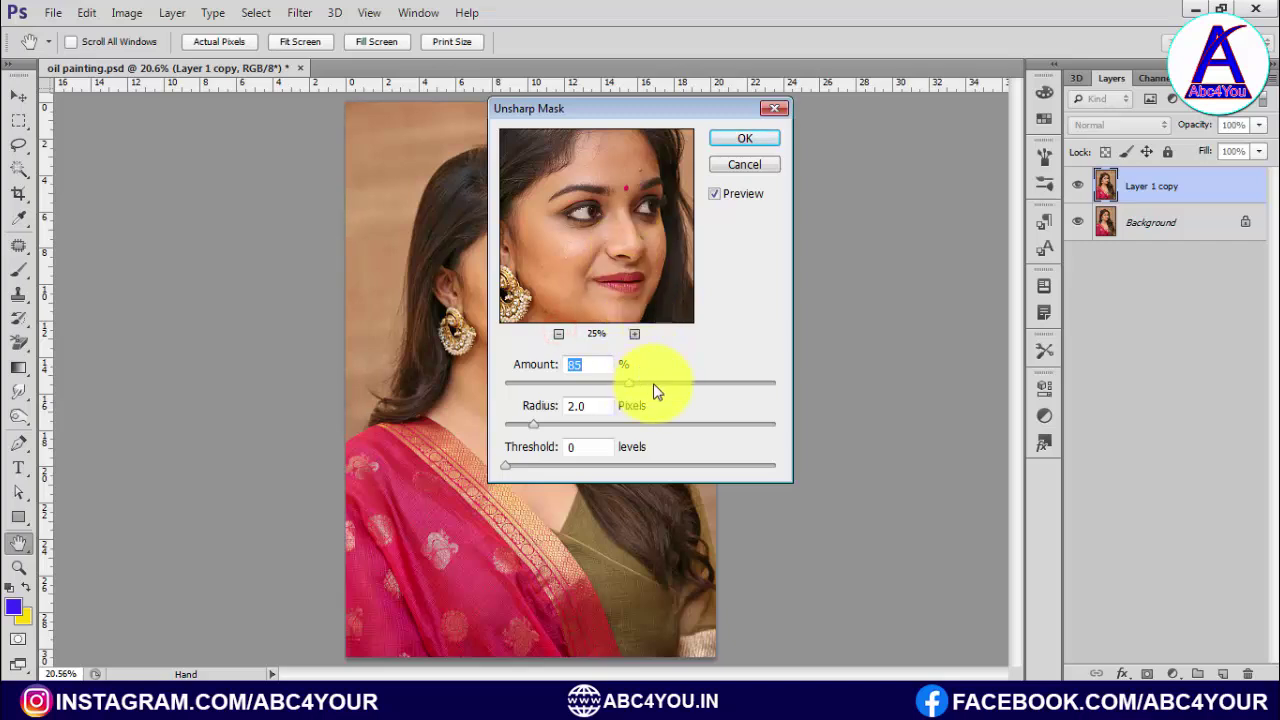
{"action": "left_click_drag", "start_coordinate": [653, 386], "coordinate": [726, 392]}
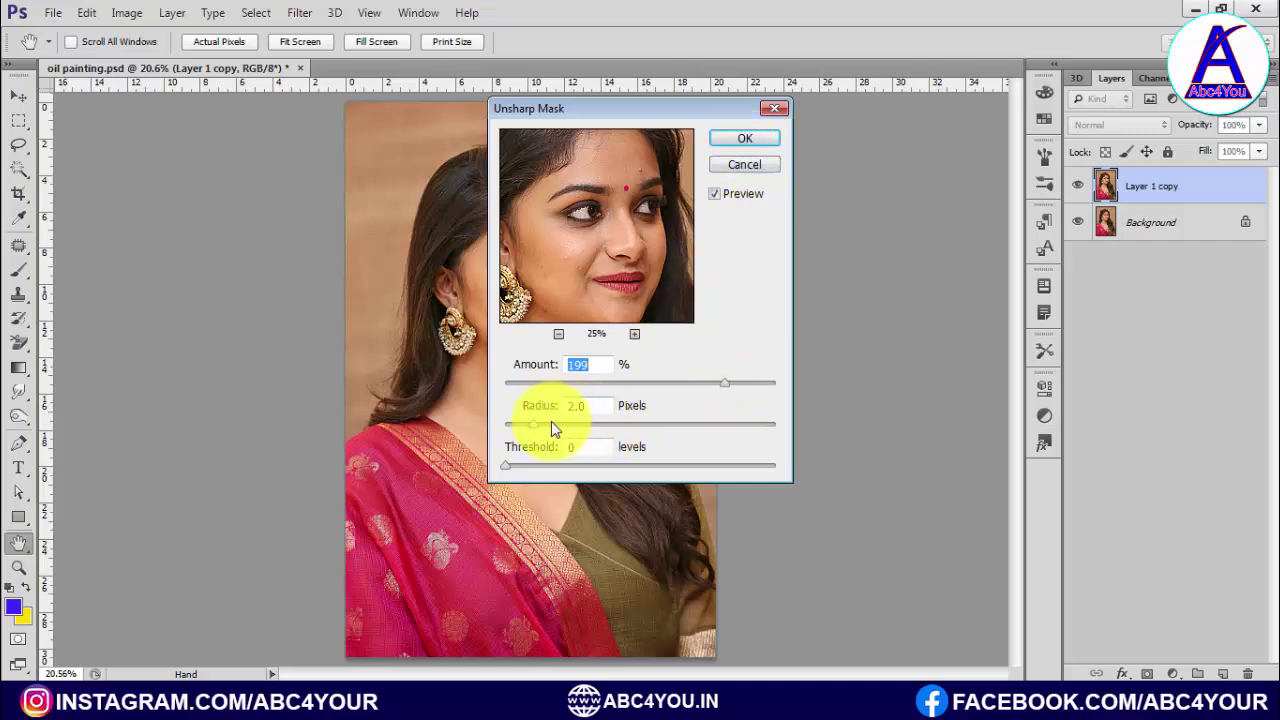
{"action": "left_click_drag", "start_coordinate": [537, 424], "coordinate": [590, 428]}
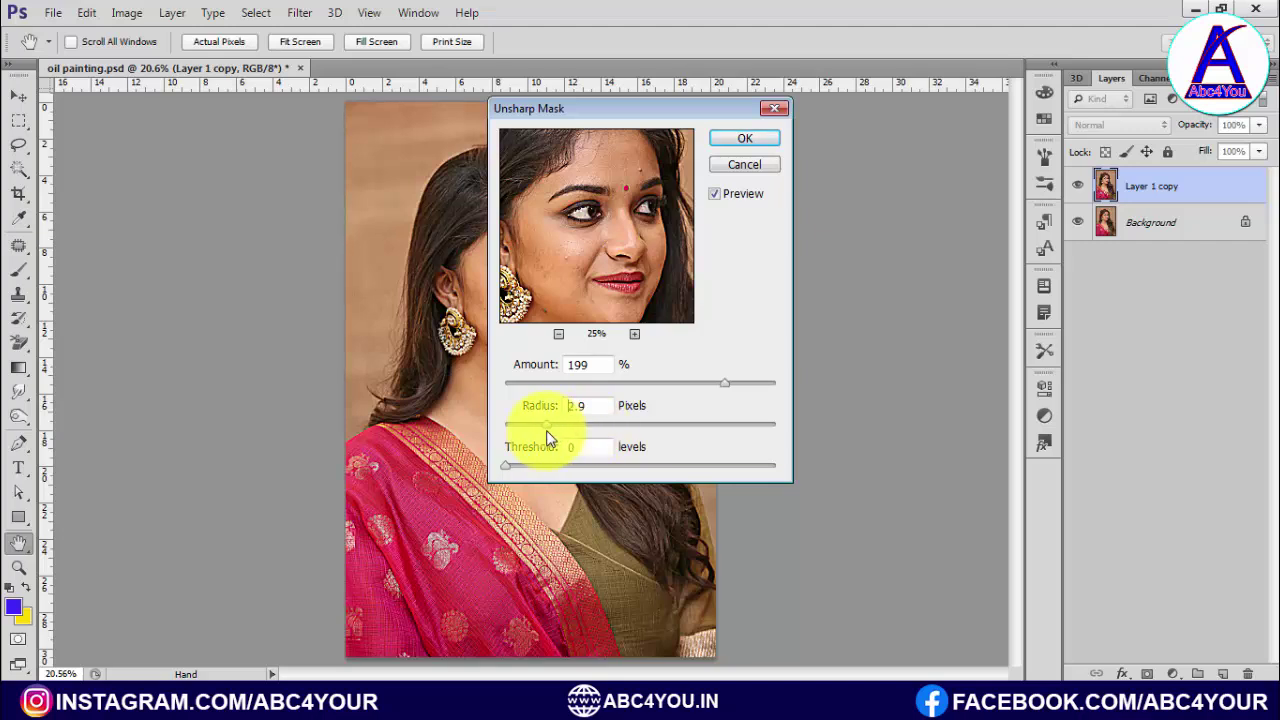
{"action": "left_click_drag", "start_coordinate": [545, 433], "coordinate": [540, 433]}
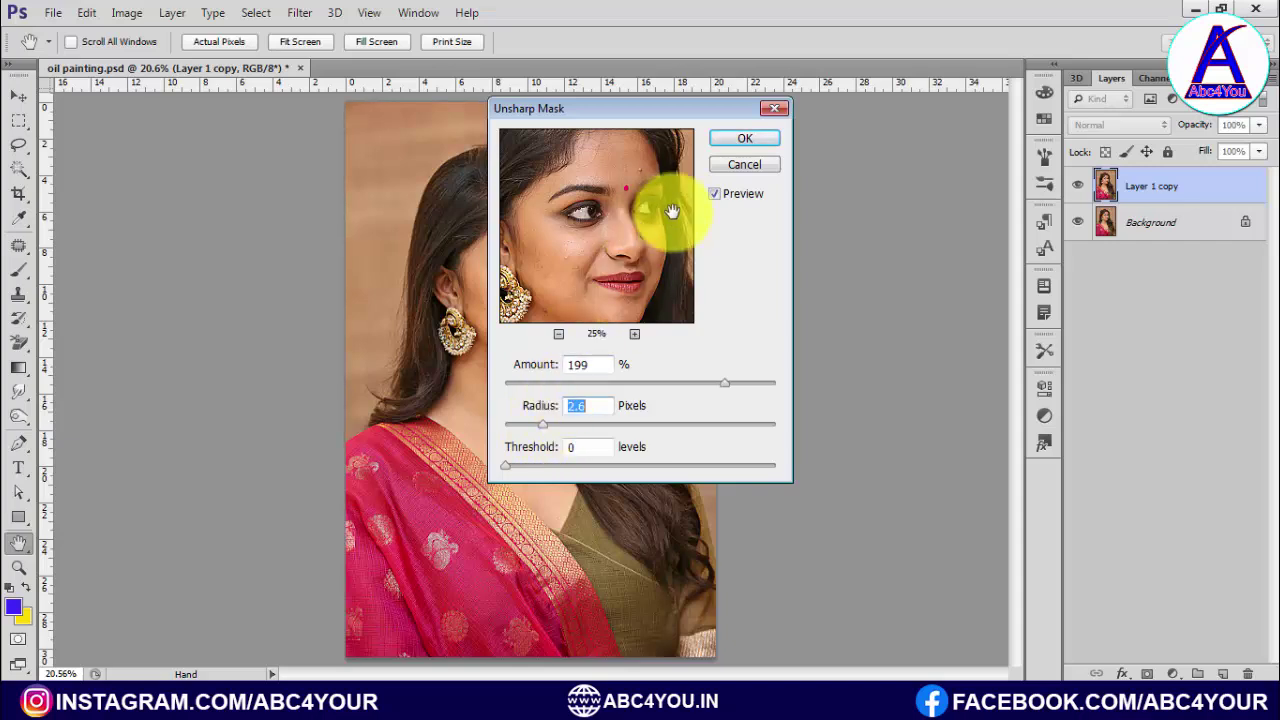
{"action": "left_click", "coordinate": [735, 138]}
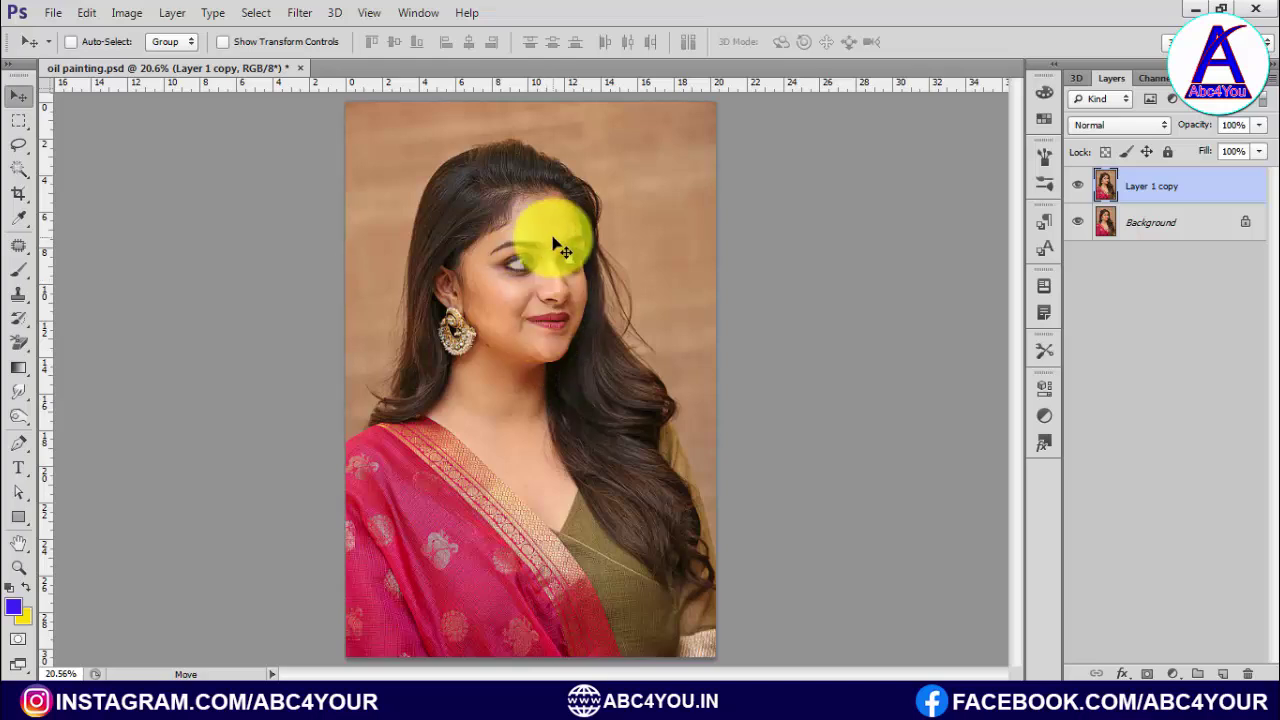
Apply Filter > Stylize > Diffuse to Layer 1 copy in Anisotropic mode.
{"action": "left_click", "coordinate": [300, 13]}
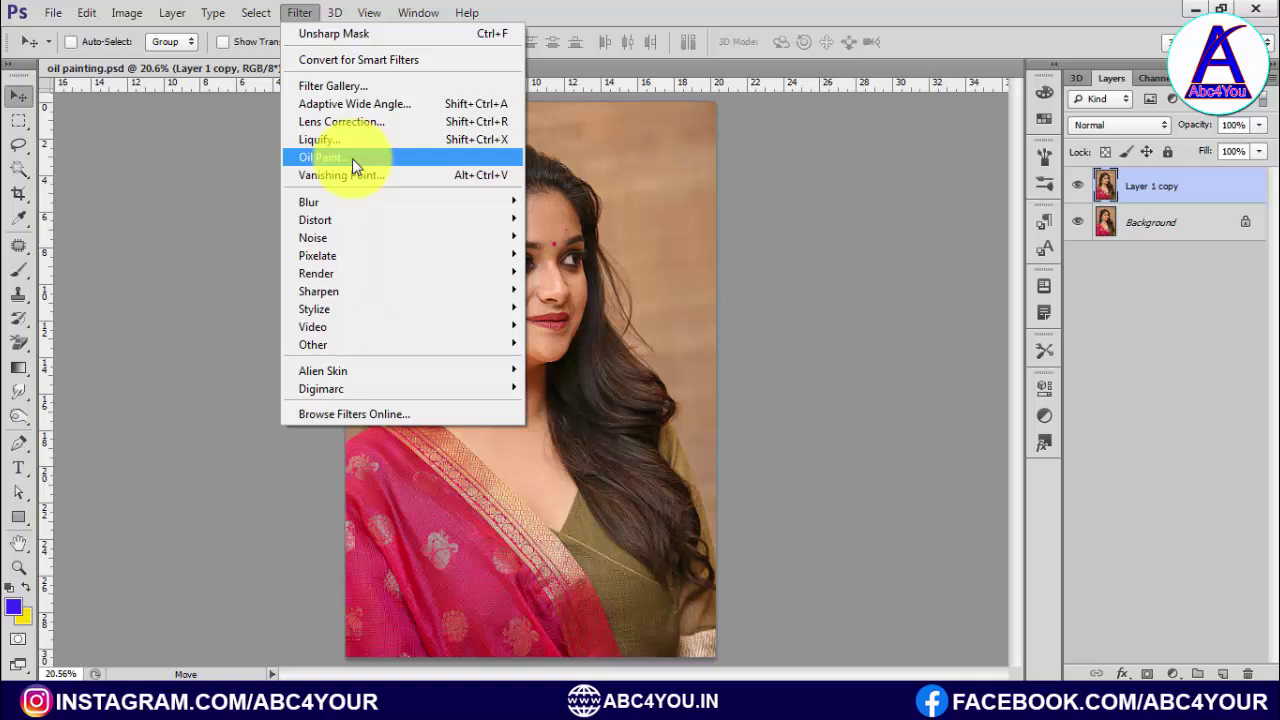
{"action": "mouse_move", "coordinate": [400, 309]}
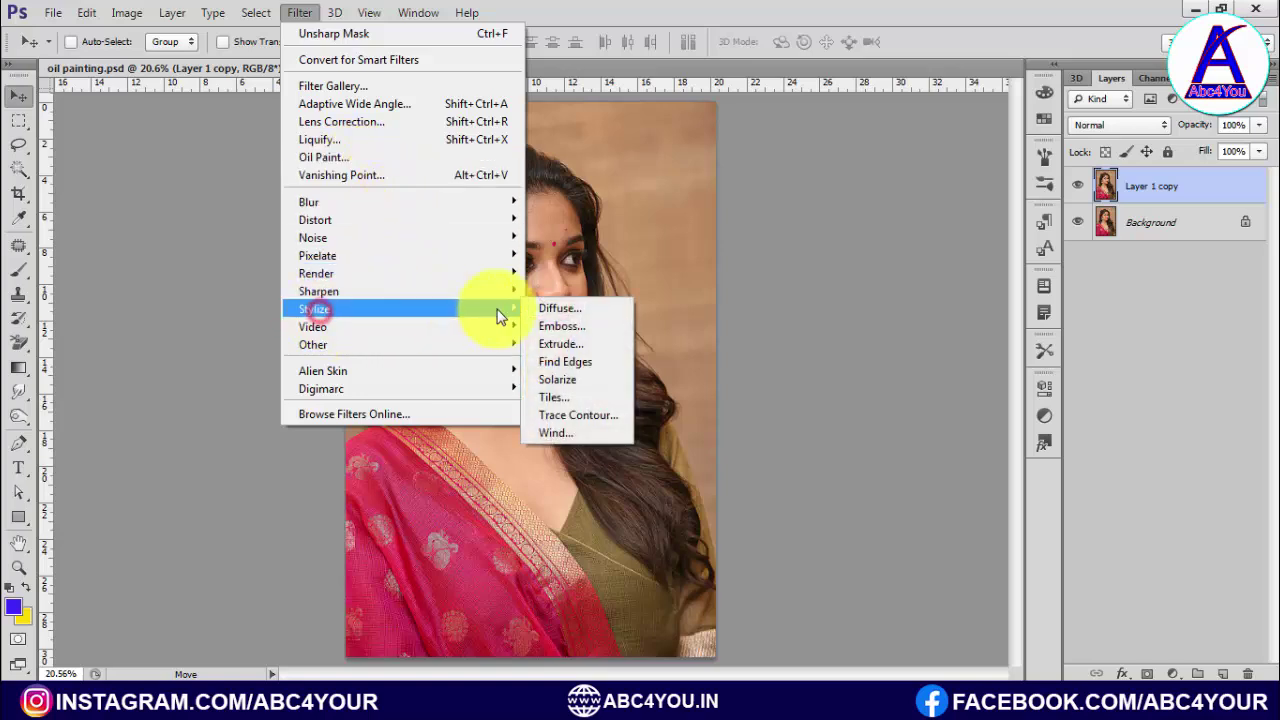
{"action": "left_click", "coordinate": [562, 312]}
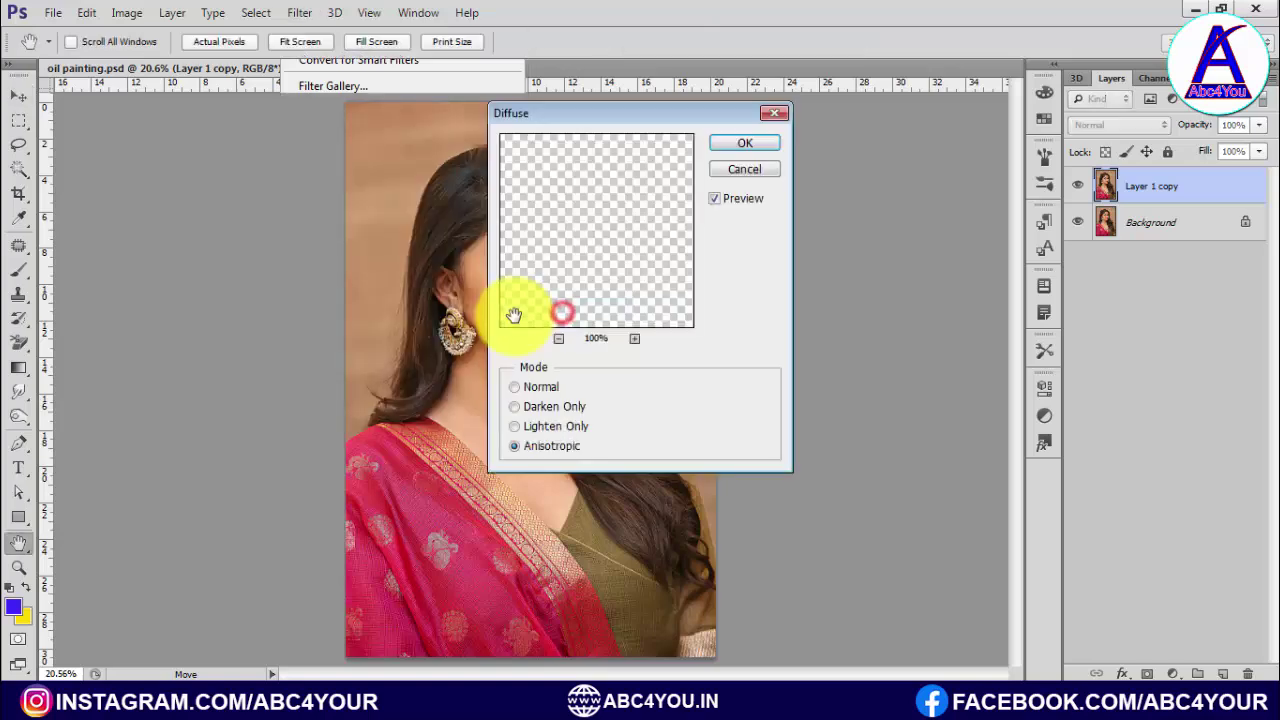
{"action": "left_click", "coordinate": [530, 388]}
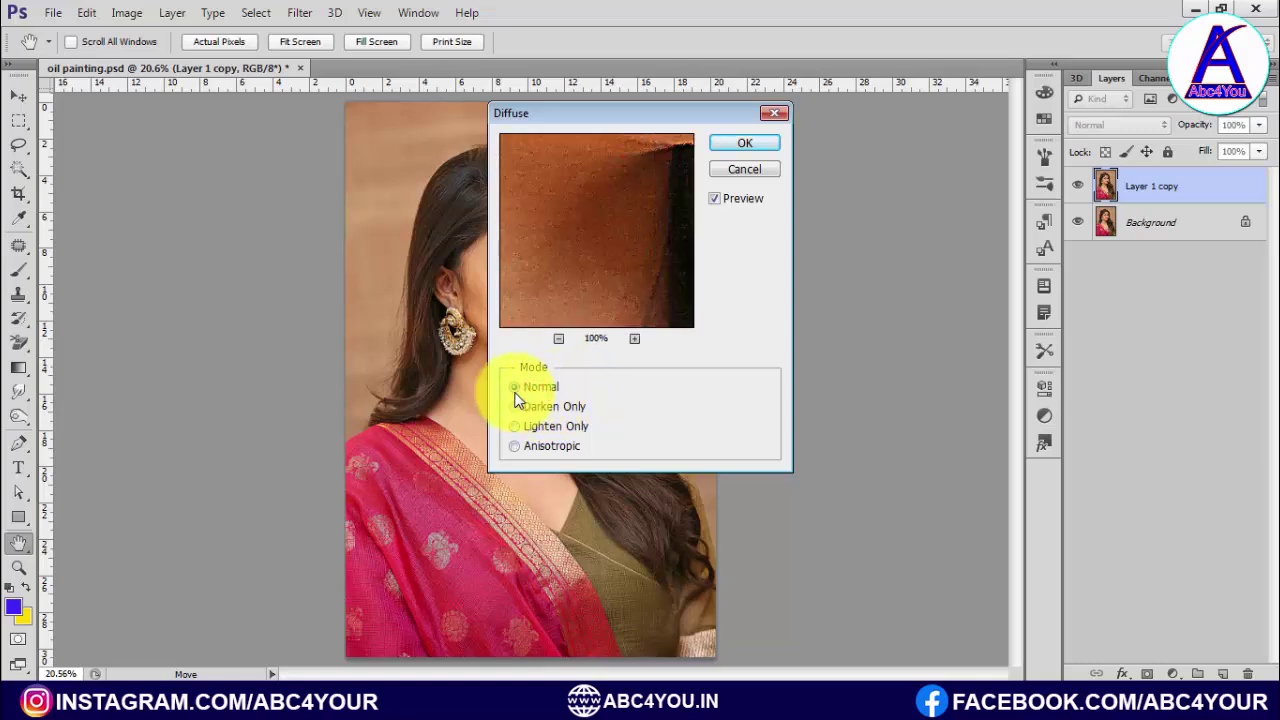
{"action": "left_click", "coordinate": [540, 447]}
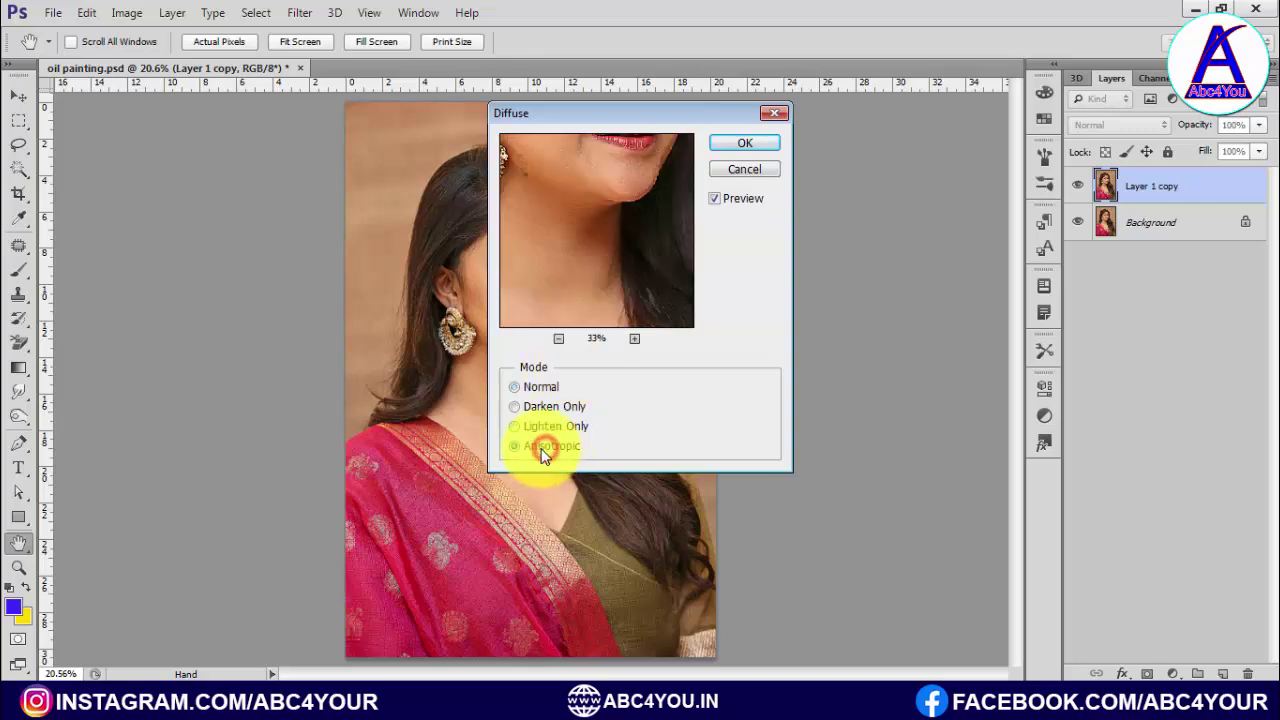
{"action": "left_click", "coordinate": [731, 146]}
{"action": "key", "text": "v"}
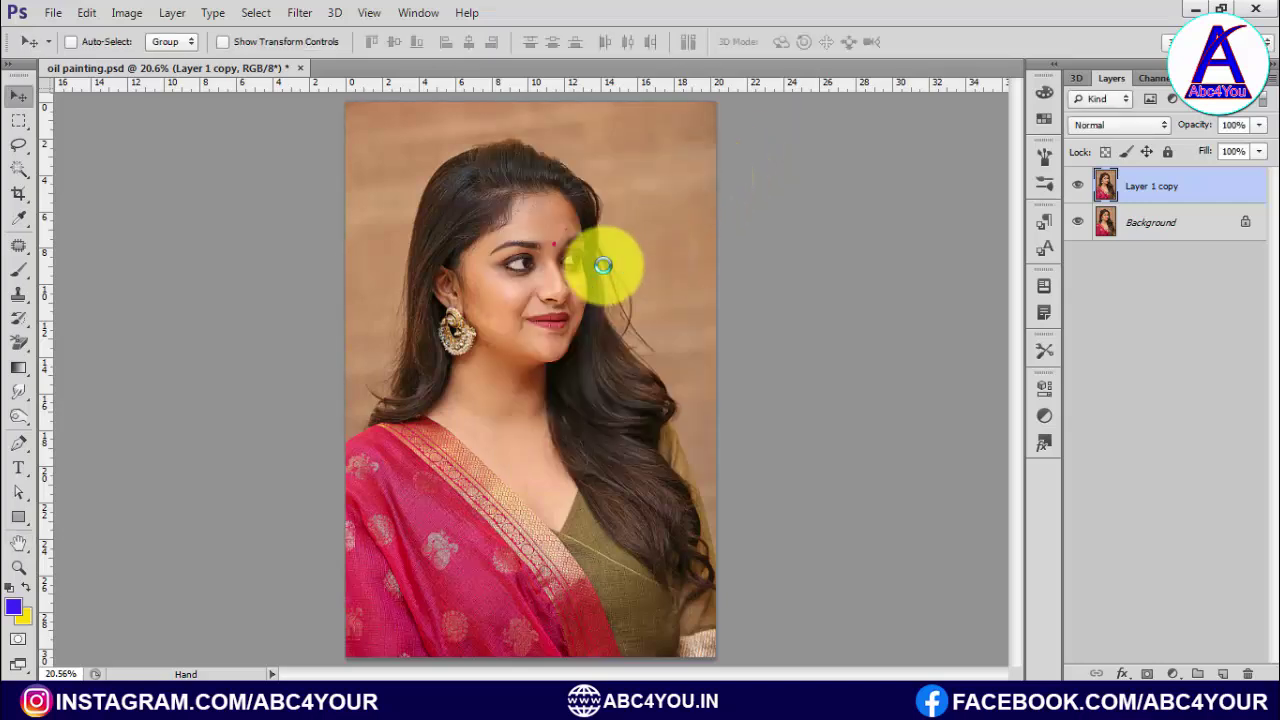
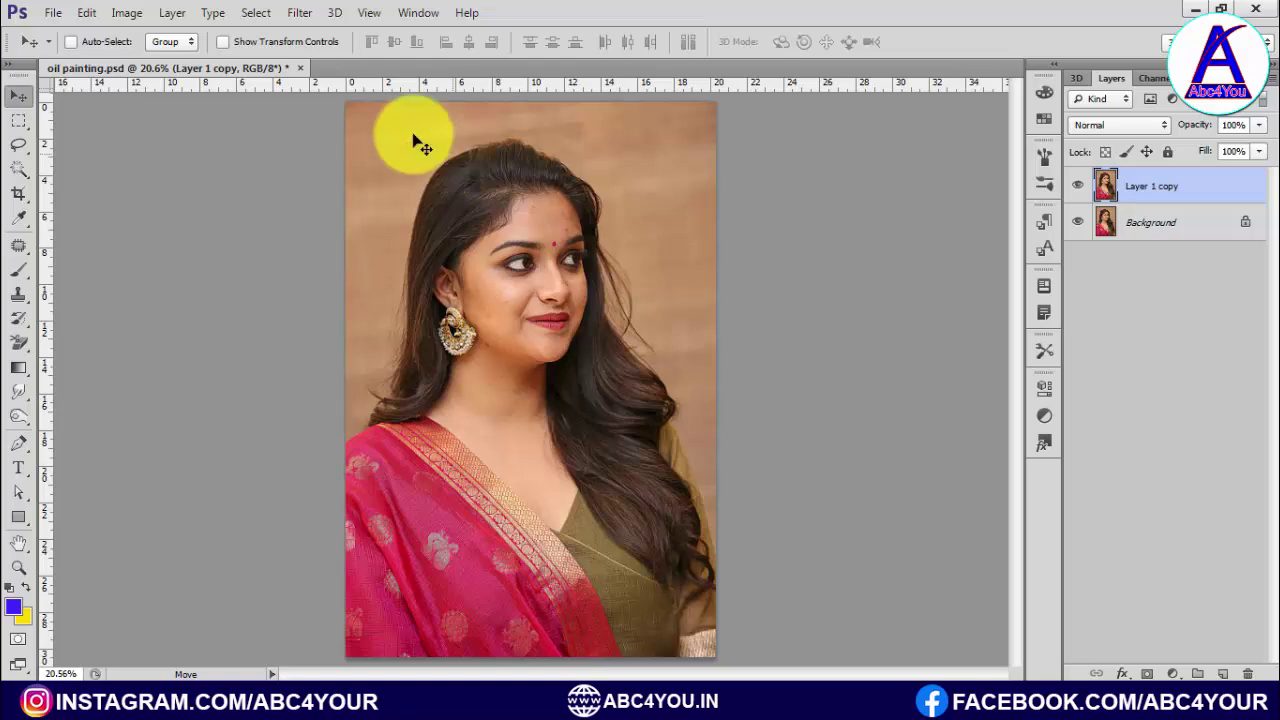
Browse the Filter menu without applying anything, then rotate the image 90° CW.
{"action": "left_click", "coordinate": [300, 13]}
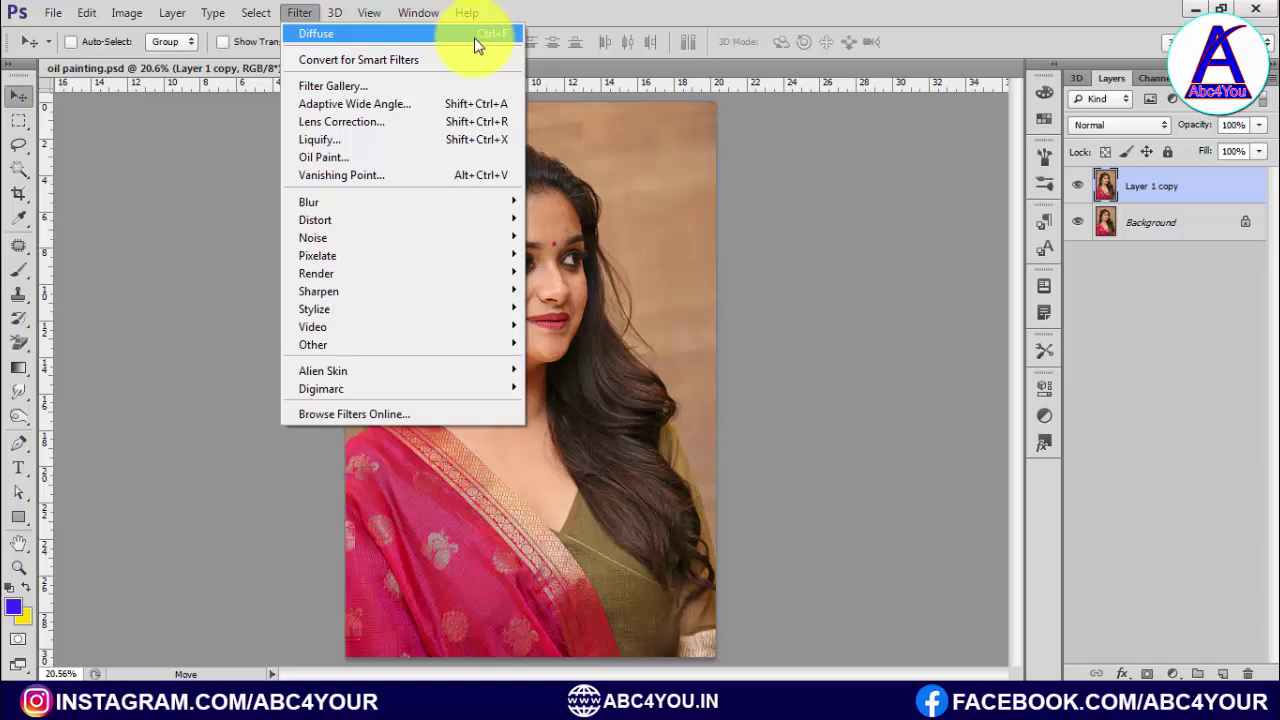
{"action": "left_click", "coordinate": [602, 290]}
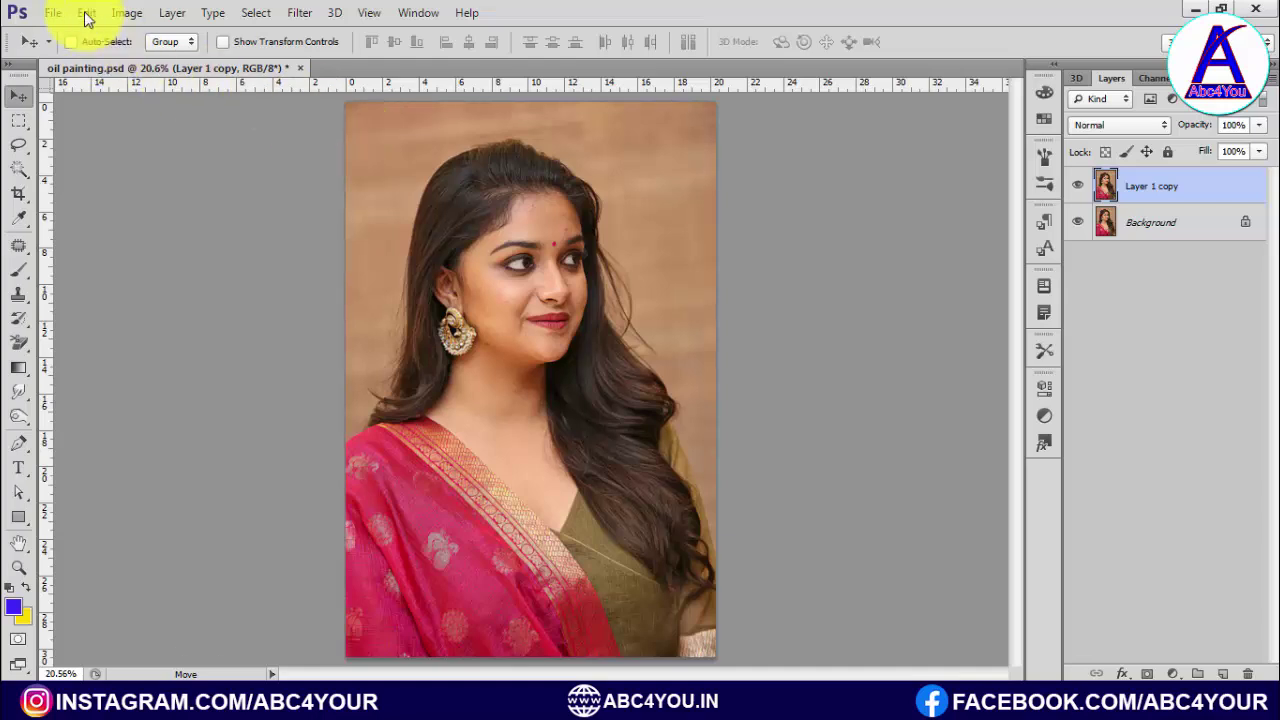
{"action": "left_click", "coordinate": [126, 14]}
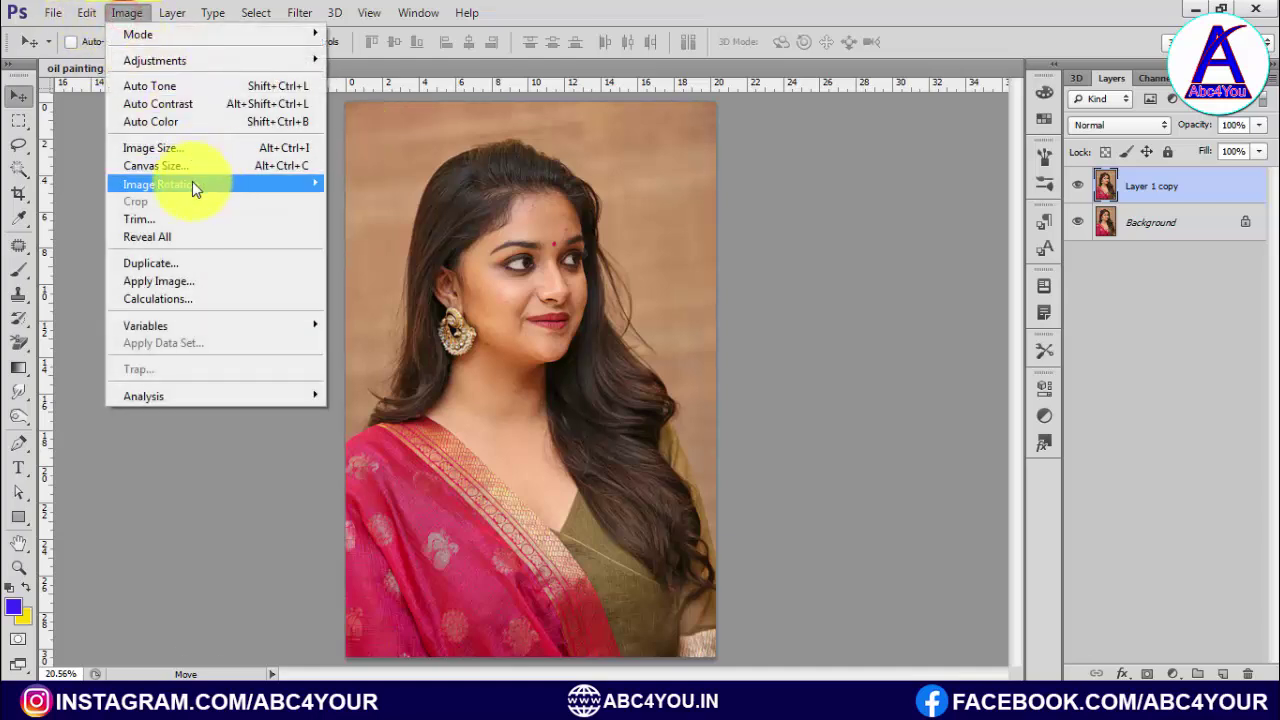
{"action": "mouse_move", "coordinate": [161, 184]}
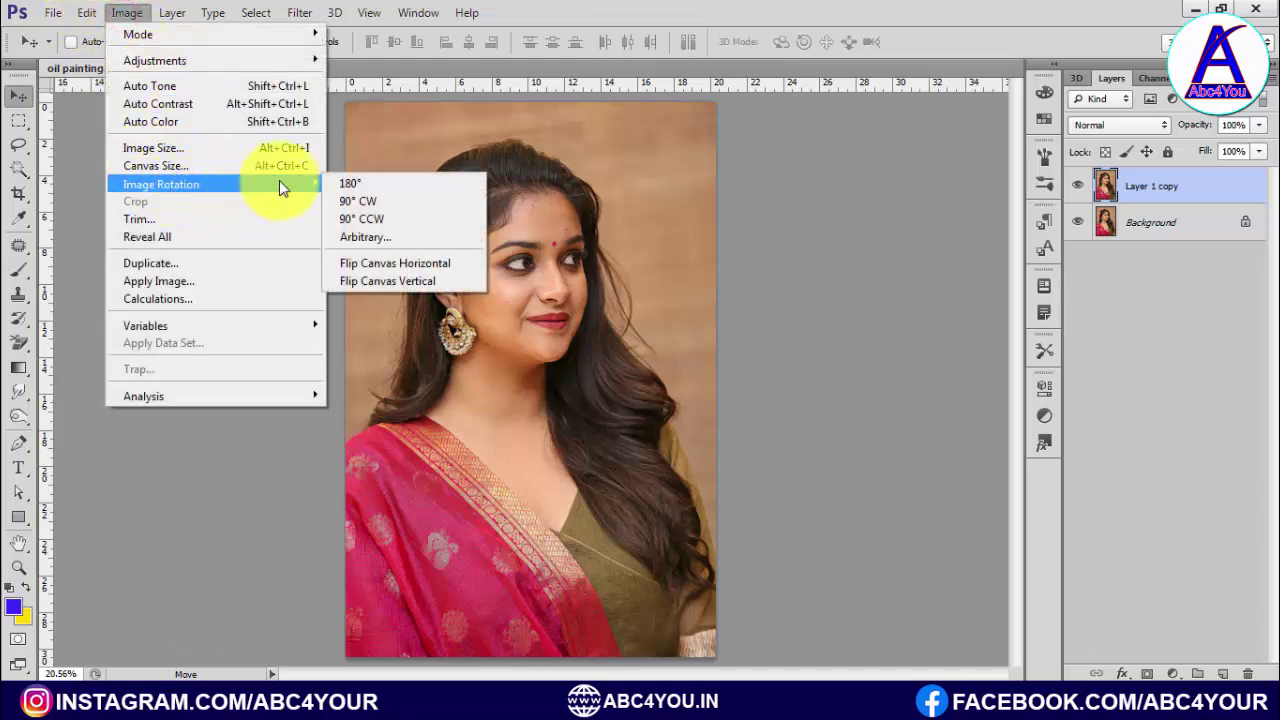
{"action": "left_click", "coordinate": [377, 202]}
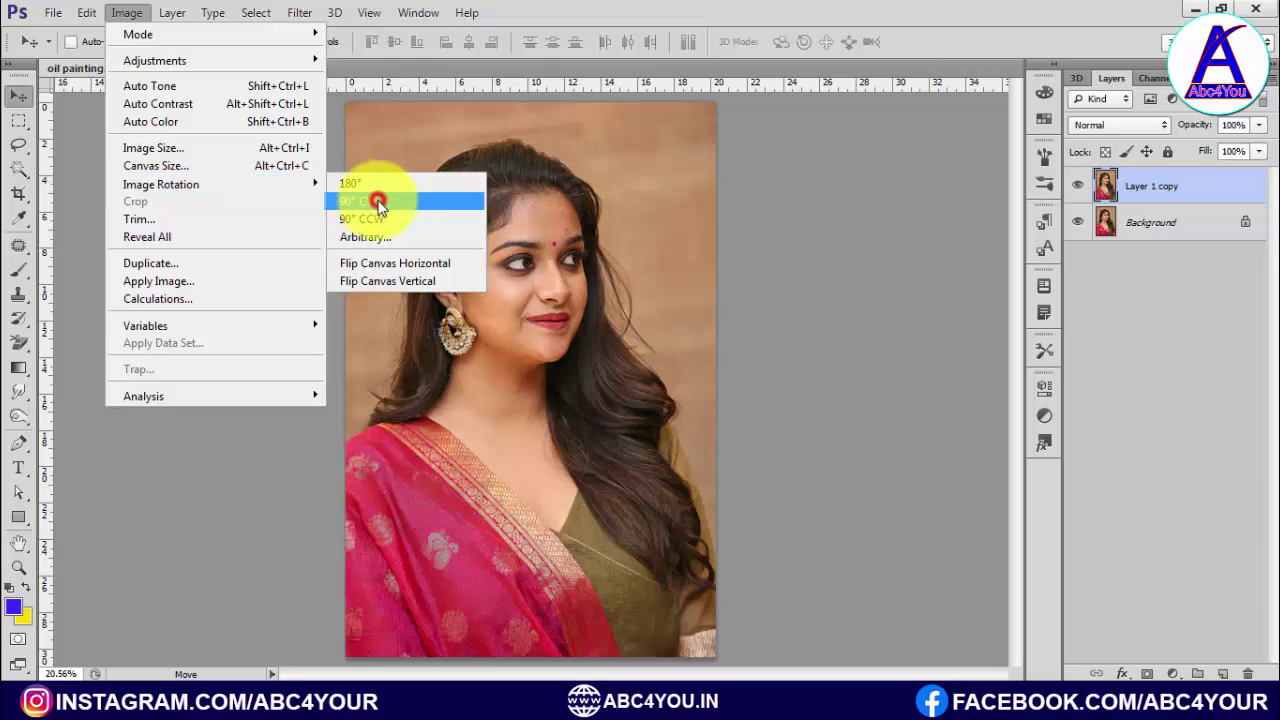
Reapply the Diffuse filter, then rotate the canvas another 90° clockwise.
{"action": "left_click", "coordinate": [300, 14]}
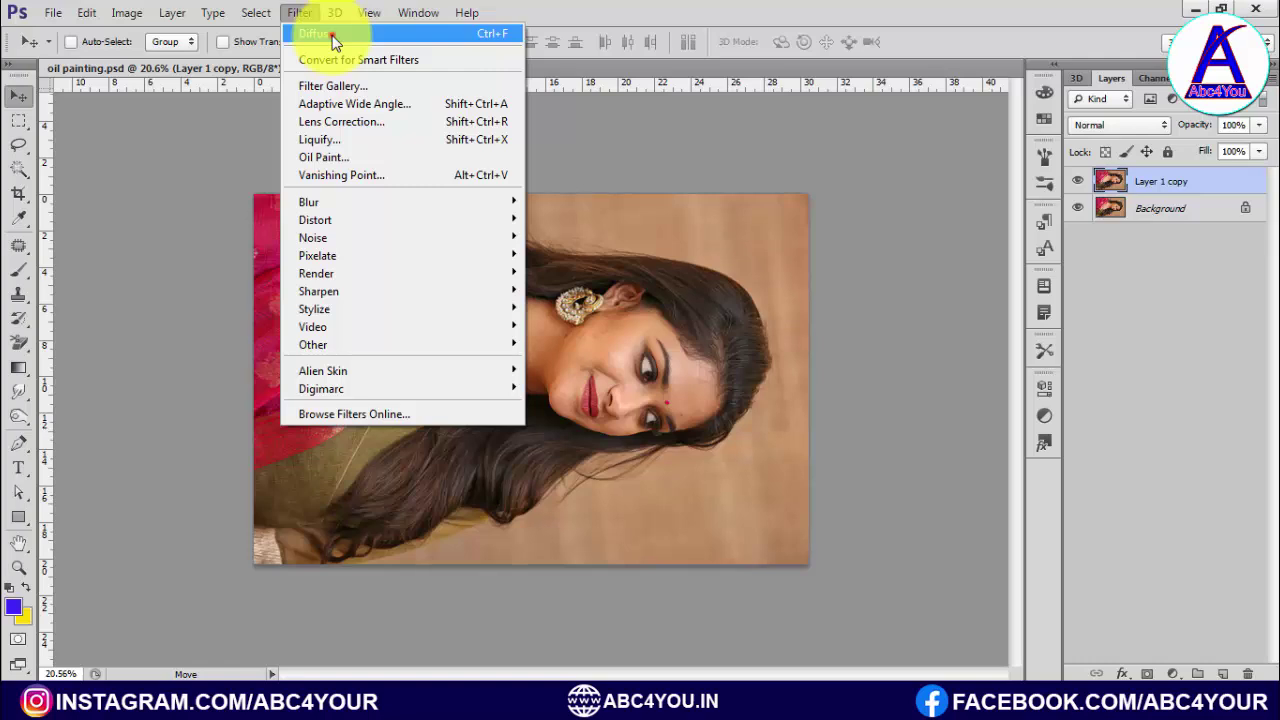
{"action": "left_click", "coordinate": [494, 191]}
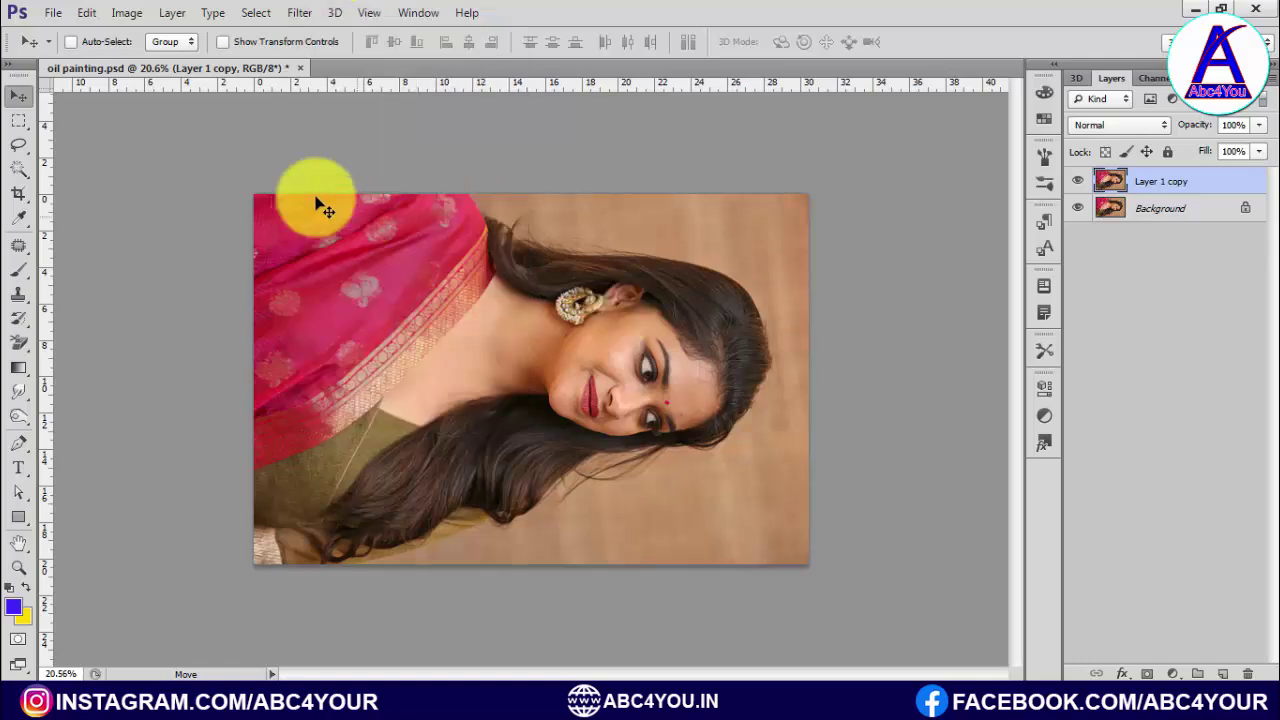
{"action": "left_click", "coordinate": [123, 14]}
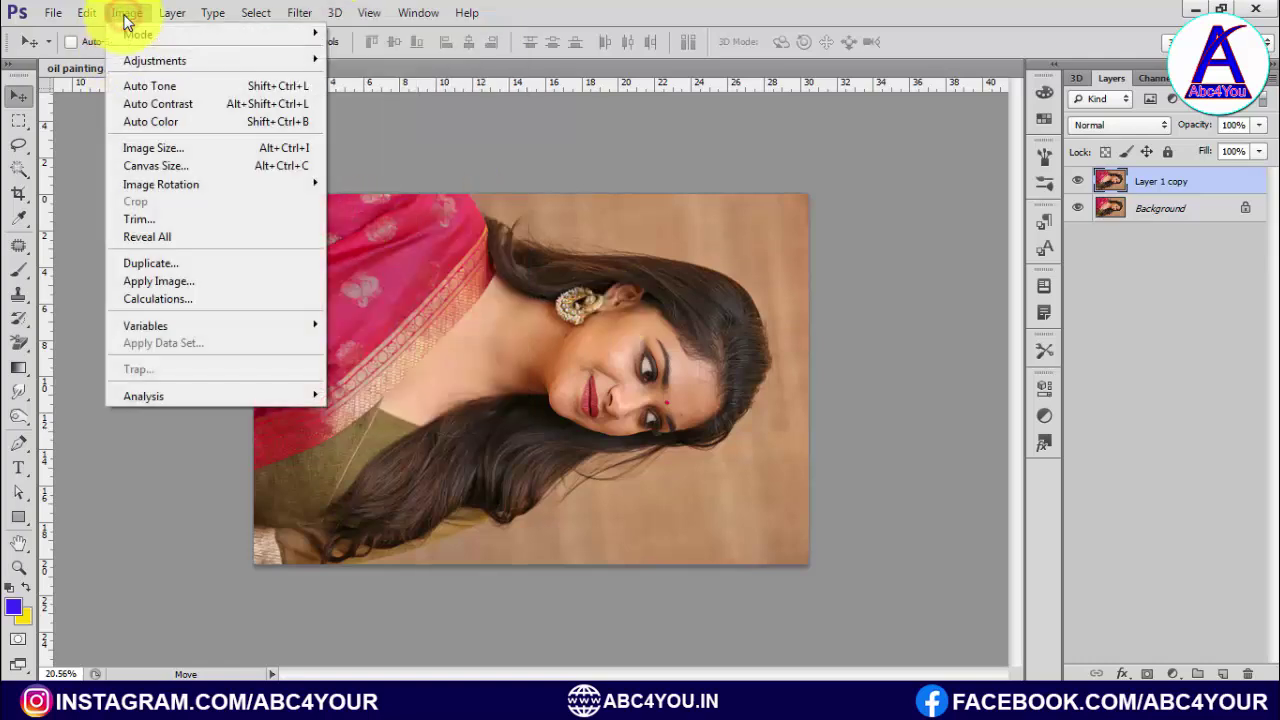
{"action": "left_click", "coordinate": [157, 189]}
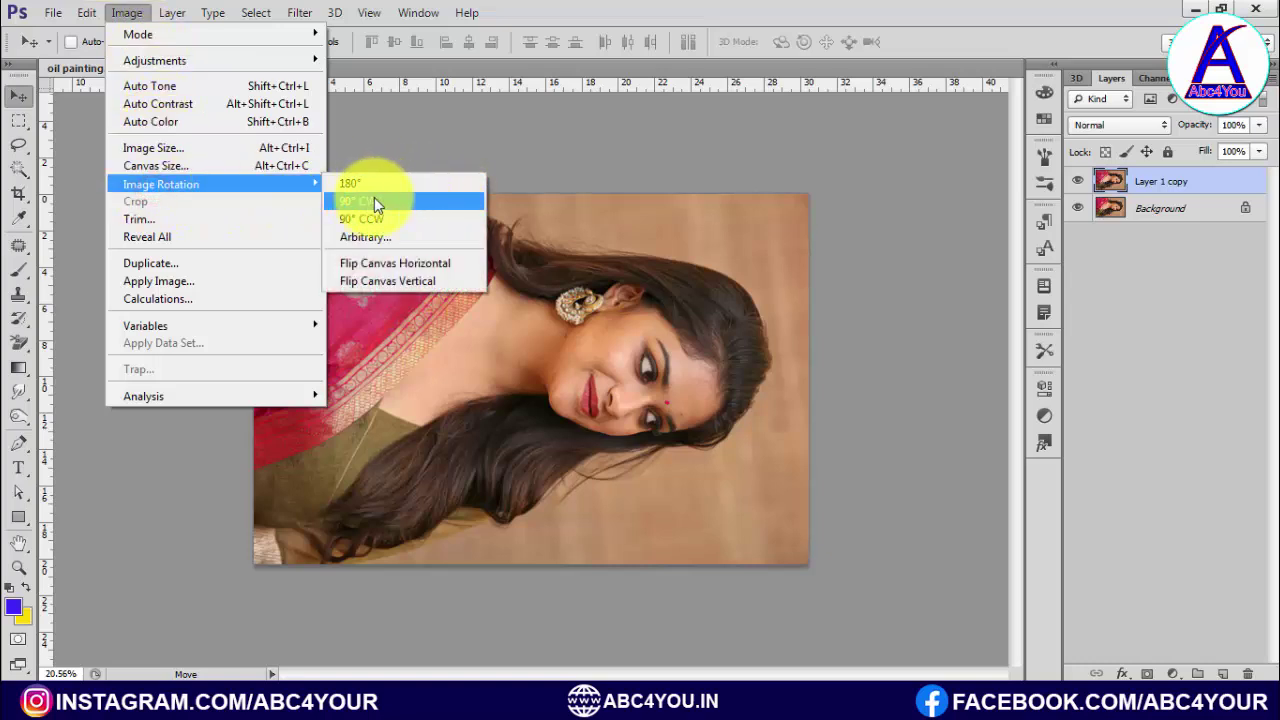
{"action": "left_click", "coordinate": [374, 199]}
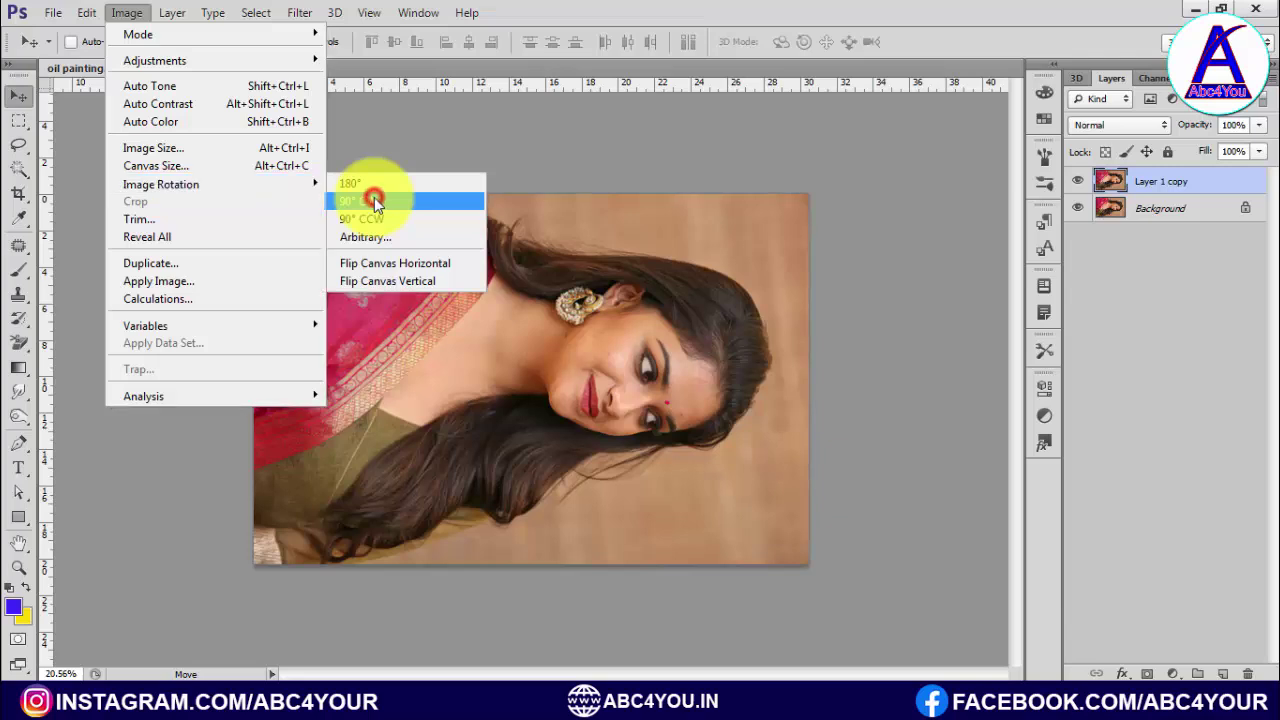
Reapply Diffuse twice, with one more 90° clockwise rotation in between.
{"action": "left_click", "coordinate": [316, 14]}
{"action": "mouse_move", "coordinate": [308, 202]}
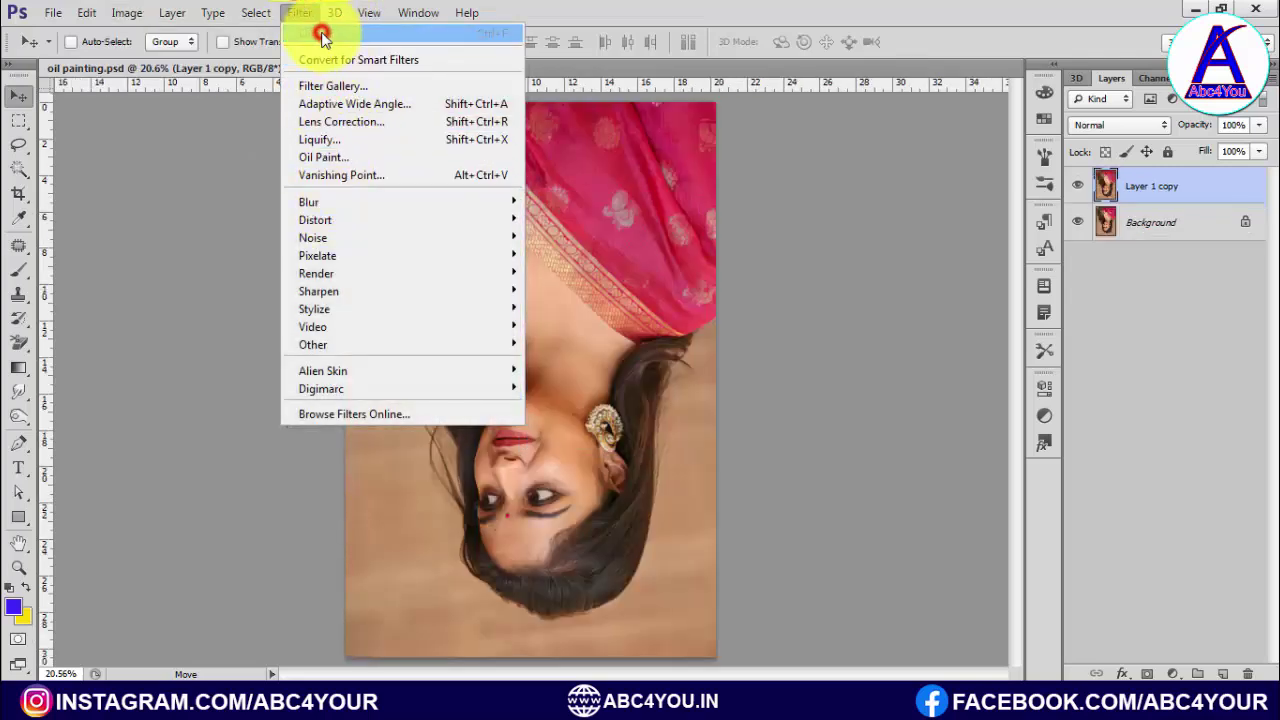
{"action": "left_click", "coordinate": [596, 232]}
{"action": "left_click", "coordinate": [127, 13]}
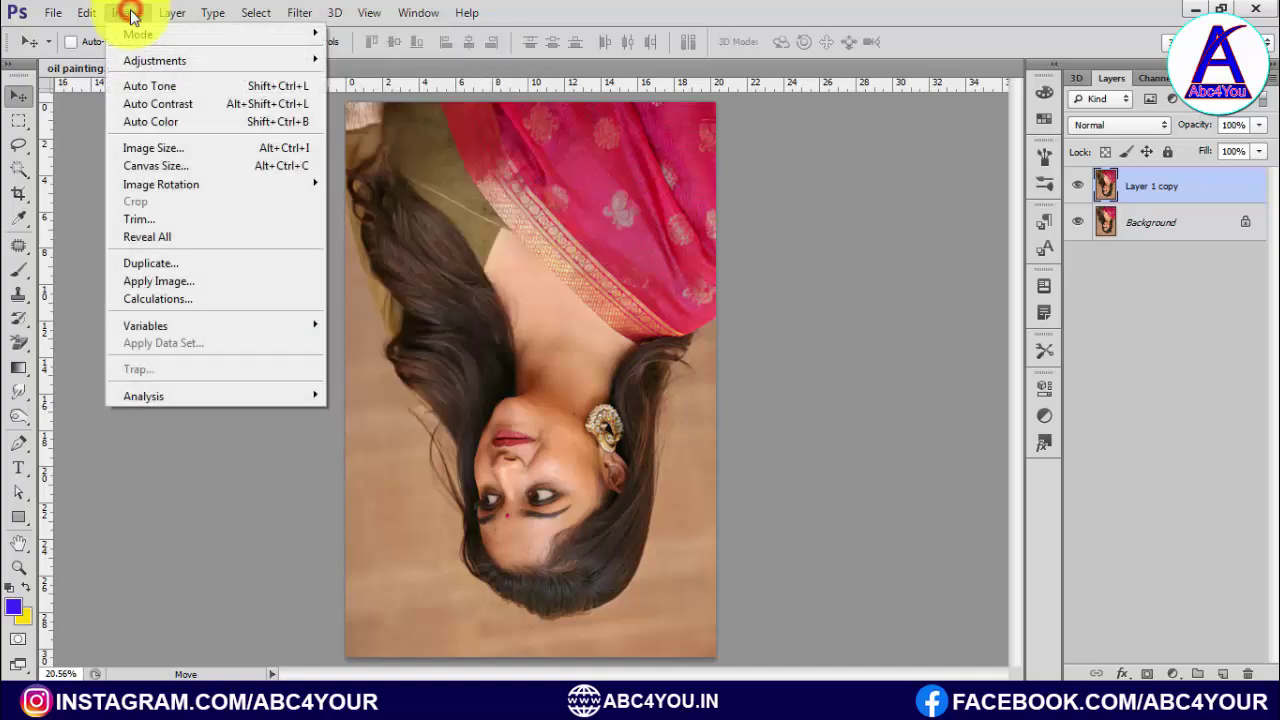
{"action": "mouse_move", "coordinate": [160, 184]}
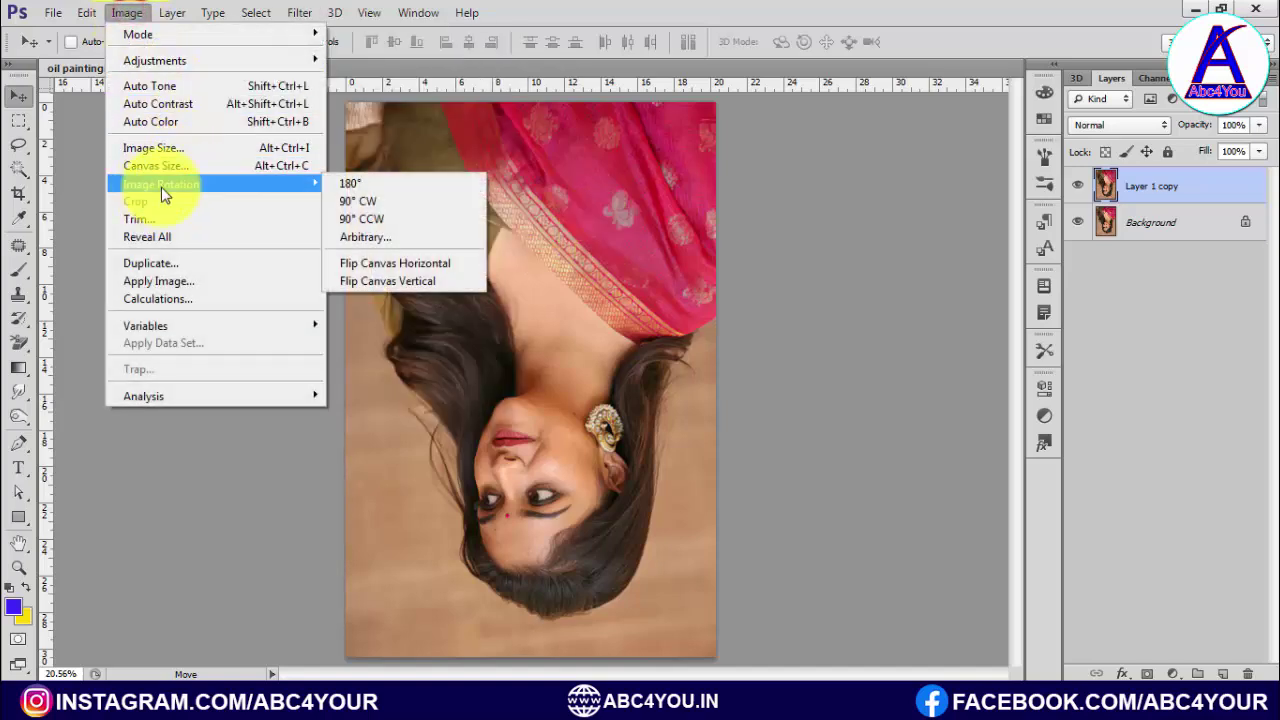
{"action": "left_click", "coordinate": [372, 203]}
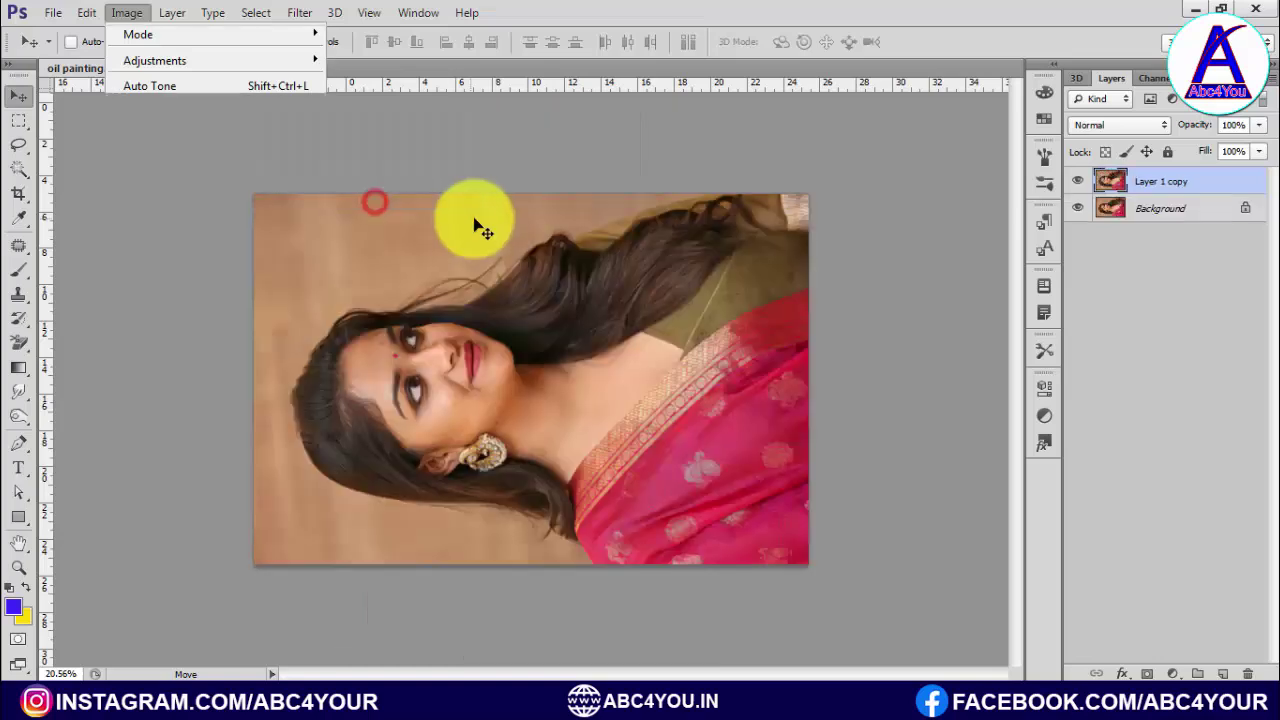
{"action": "left_click", "coordinate": [303, 13]}
{"action": "left_click", "coordinate": [318, 36]}
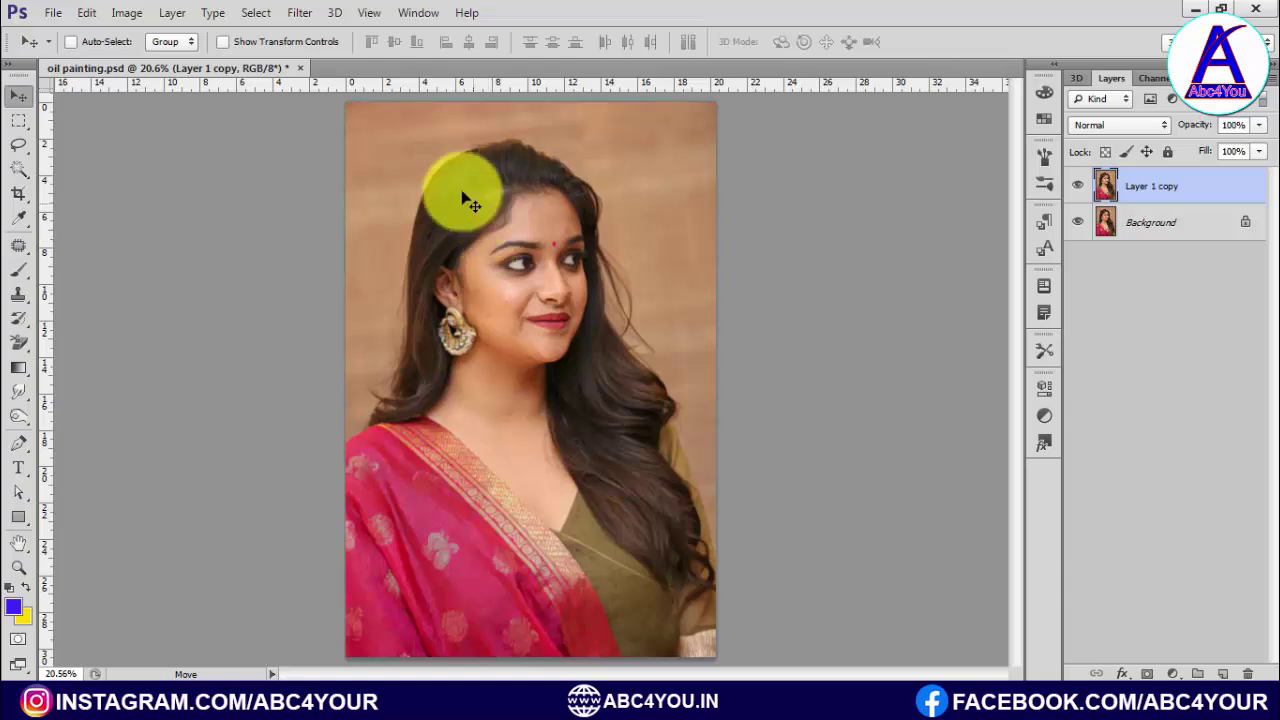
Apply Reduce Noise at Strength 7, Preserve Details 0%, Sharpen Details 25%, previewing the face.
{"action": "left_click", "coordinate": [303, 15]}
{"action": "mouse_move", "coordinate": [313, 238]}
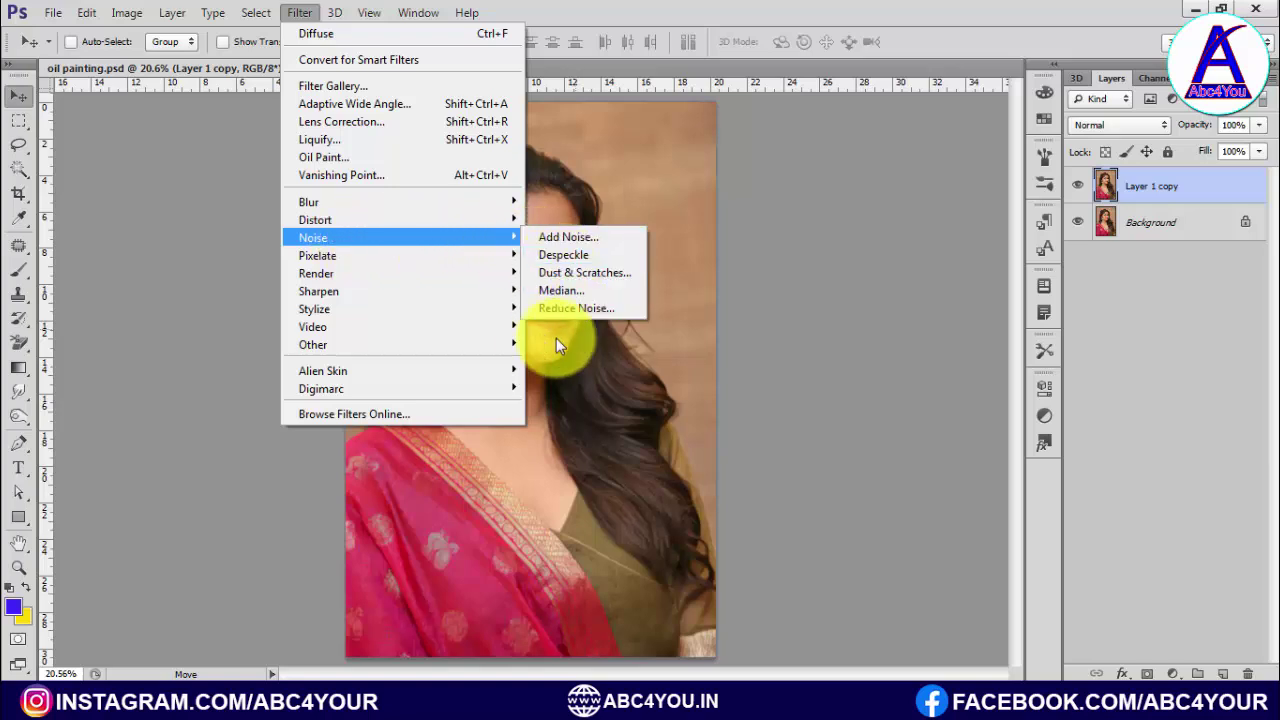
{"action": "left_click", "coordinate": [587, 308]}
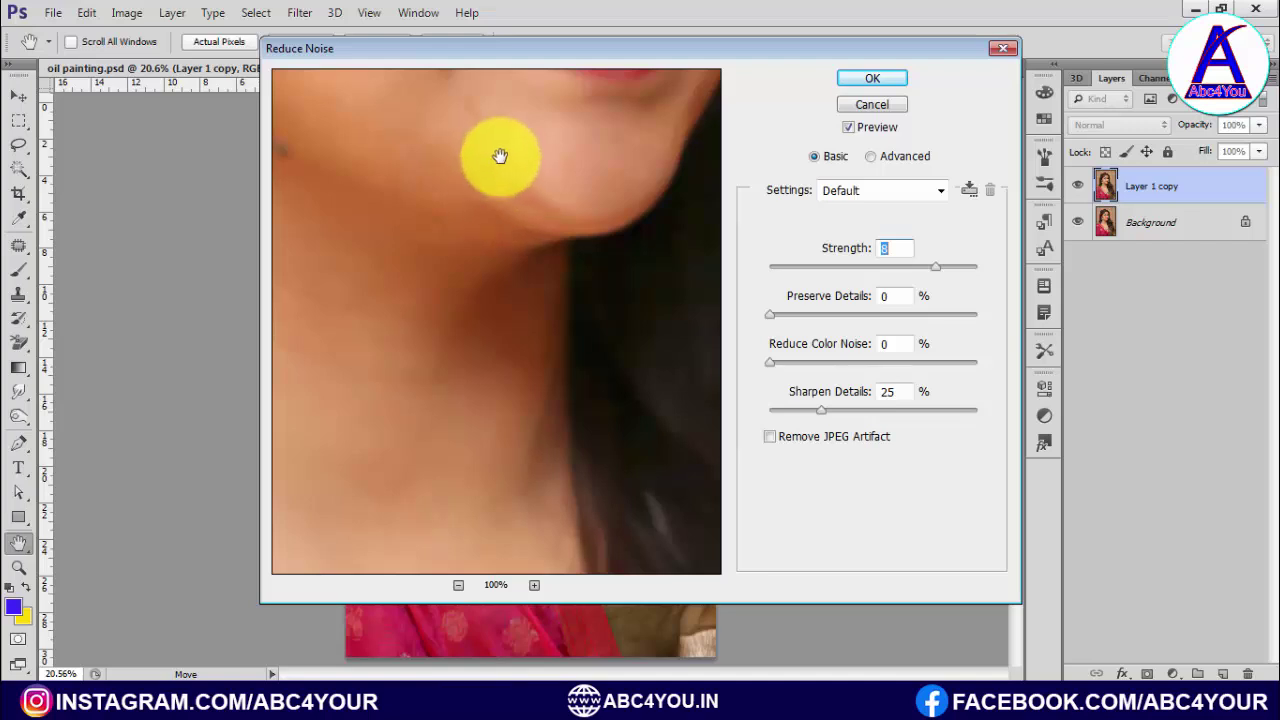
{"action": "left_click_drag", "start_coordinate": [474, 162], "coordinate": [469, 420]}
{"action": "left_click_drag", "start_coordinate": [472, 195], "coordinate": [477, 251]}
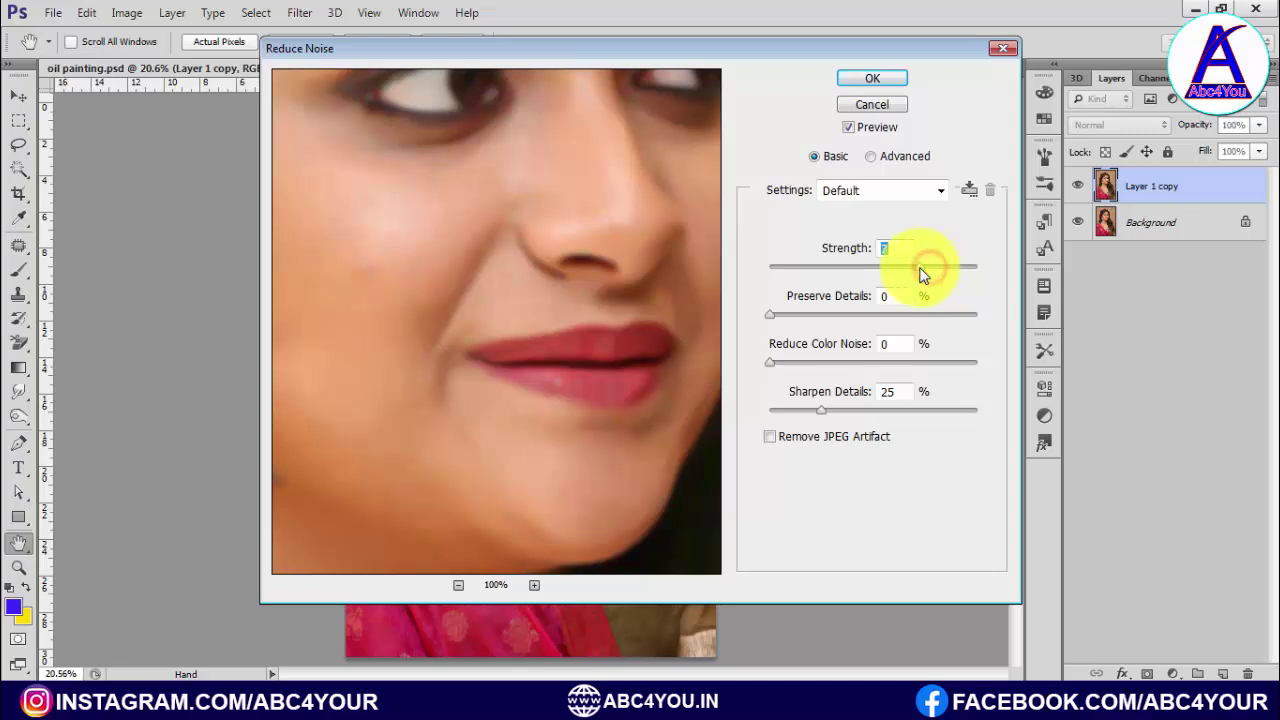
{"action": "left_click", "coordinate": [873, 80]}
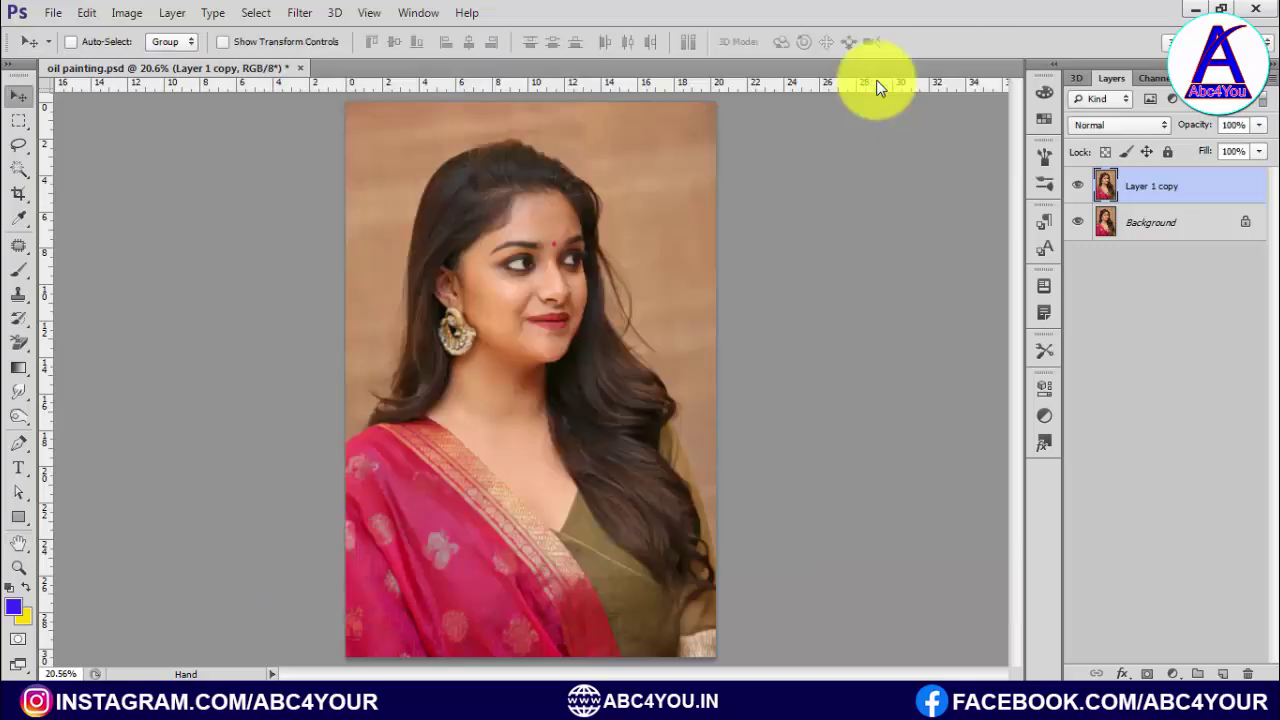
Apply Unsharp Mask with Radius 2.6 px and Threshold 0, then duplicate the layer.
{"action": "left_click", "coordinate": [297, 13]}
{"action": "left_click", "coordinate": [326, 292]}
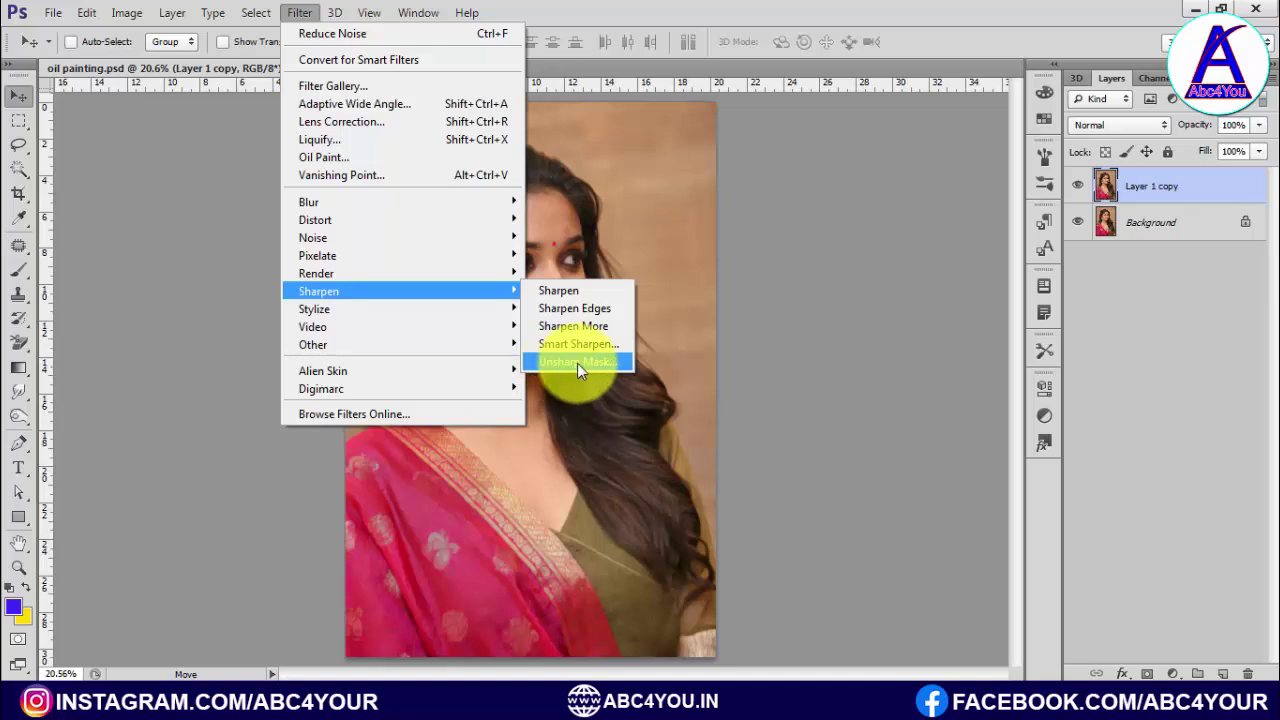
{"action": "left_click", "coordinate": [588, 364]}
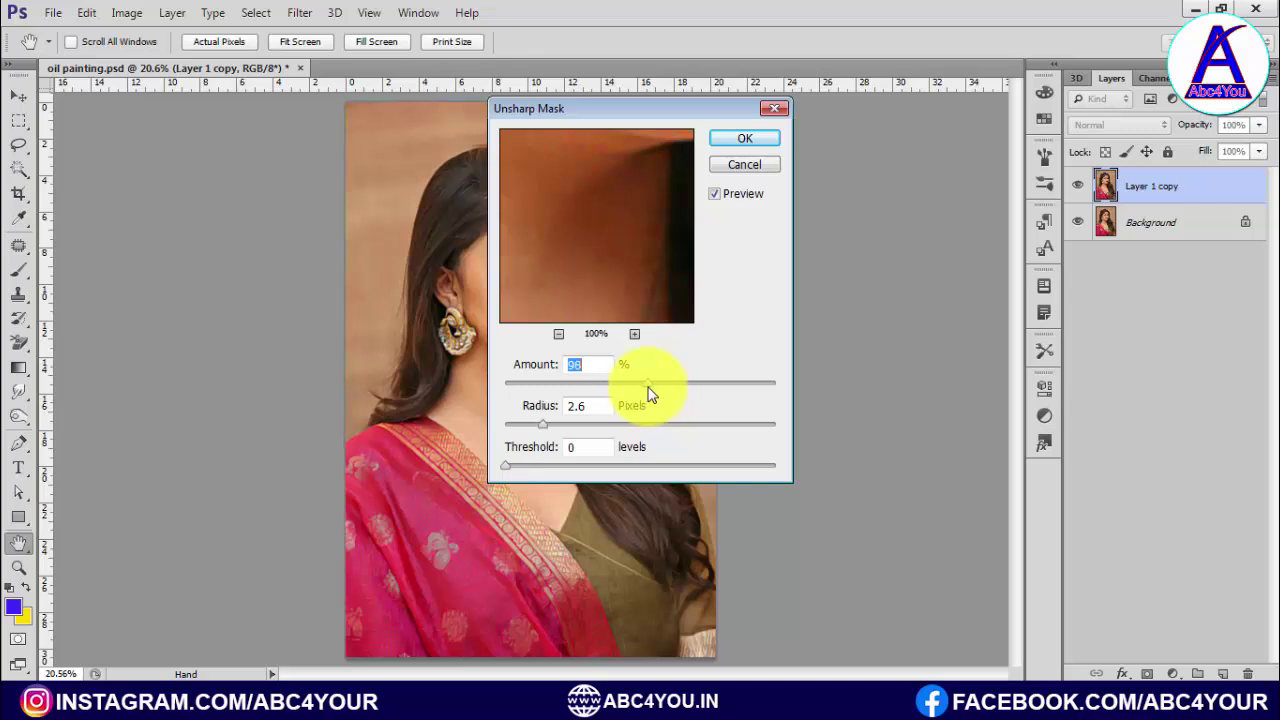
{"action": "left_click", "coordinate": [558, 333]}
{"action": "left_click", "coordinate": [558, 333]}
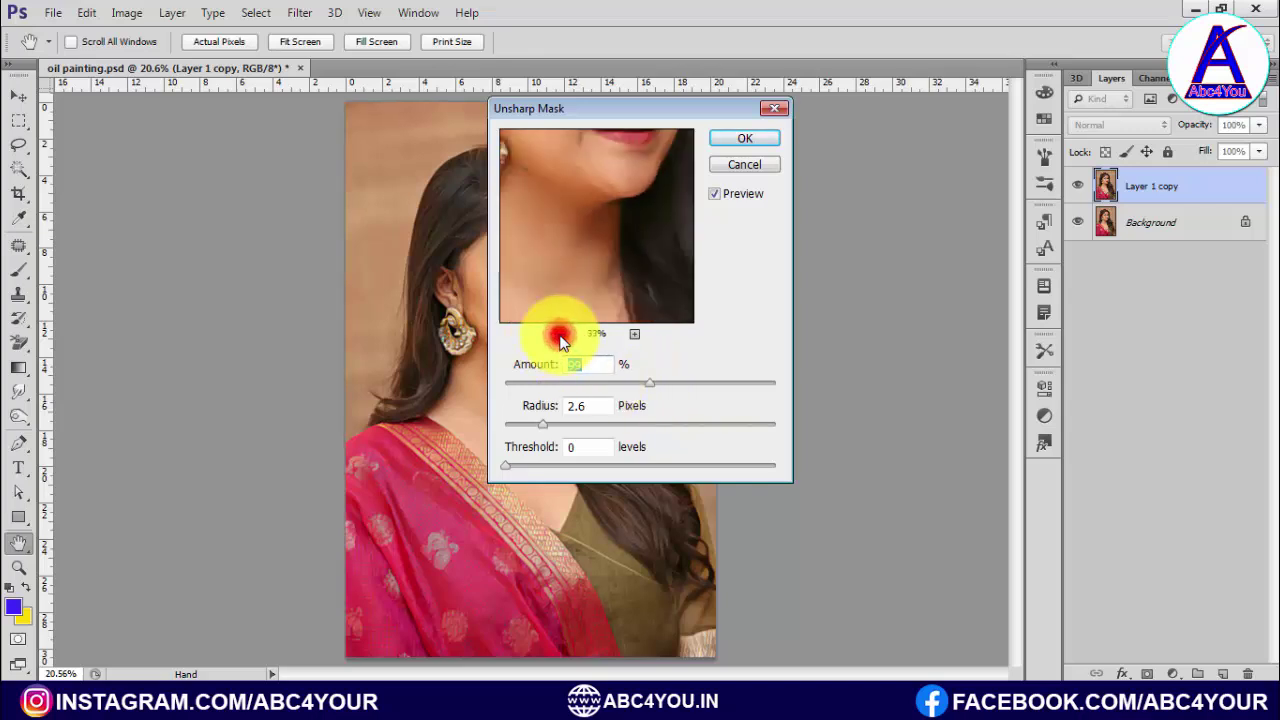
{"action": "left_click_drag", "start_coordinate": [551, 186], "coordinate": [591, 216]}
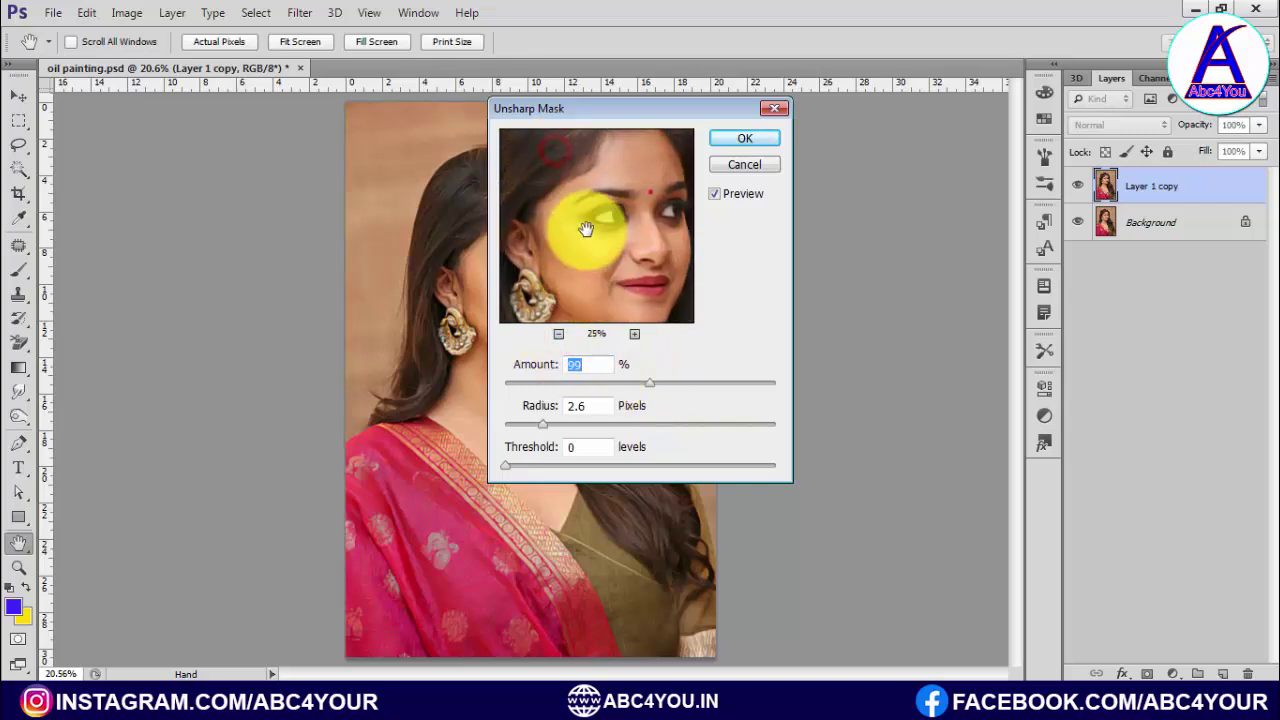
{"action": "left_click", "coordinate": [740, 140]}
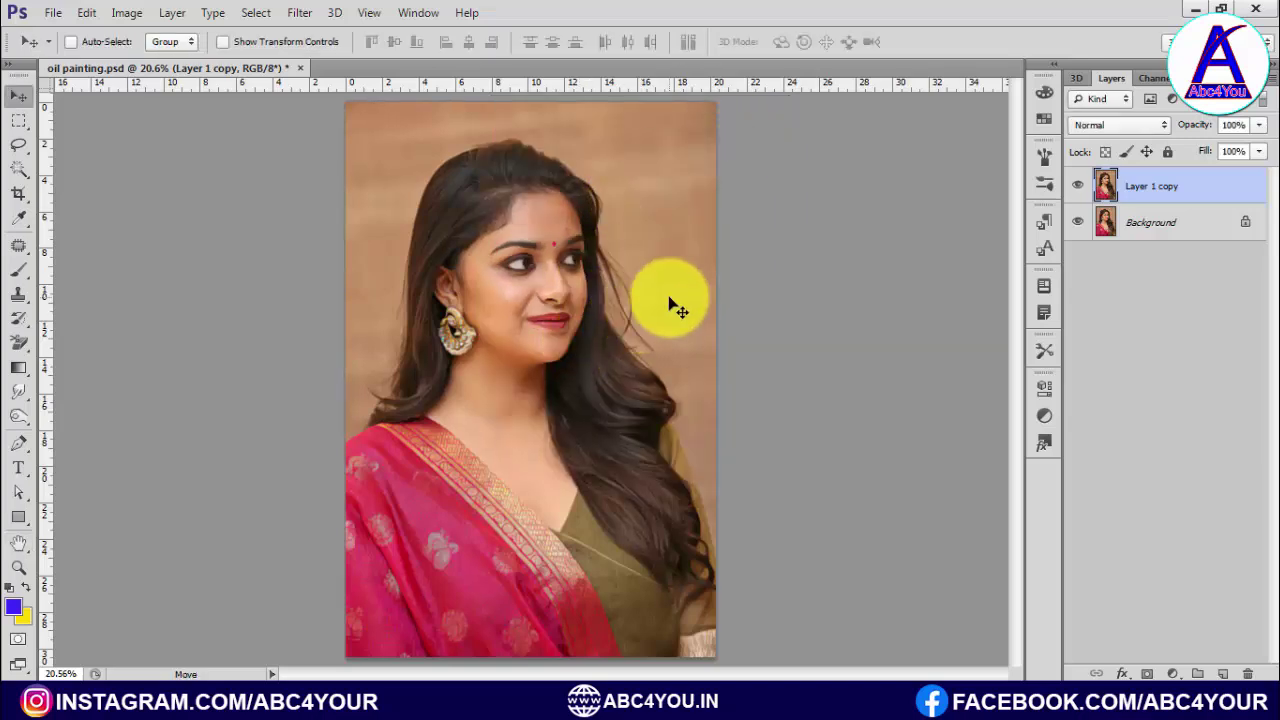
{"action": "key", "text": "ctrl+j"}
Apply High Pass at 2.0 pixels to Layer 1 copy 2 and set it to Overlay.
{"action": "left_click", "coordinate": [305, 13]}
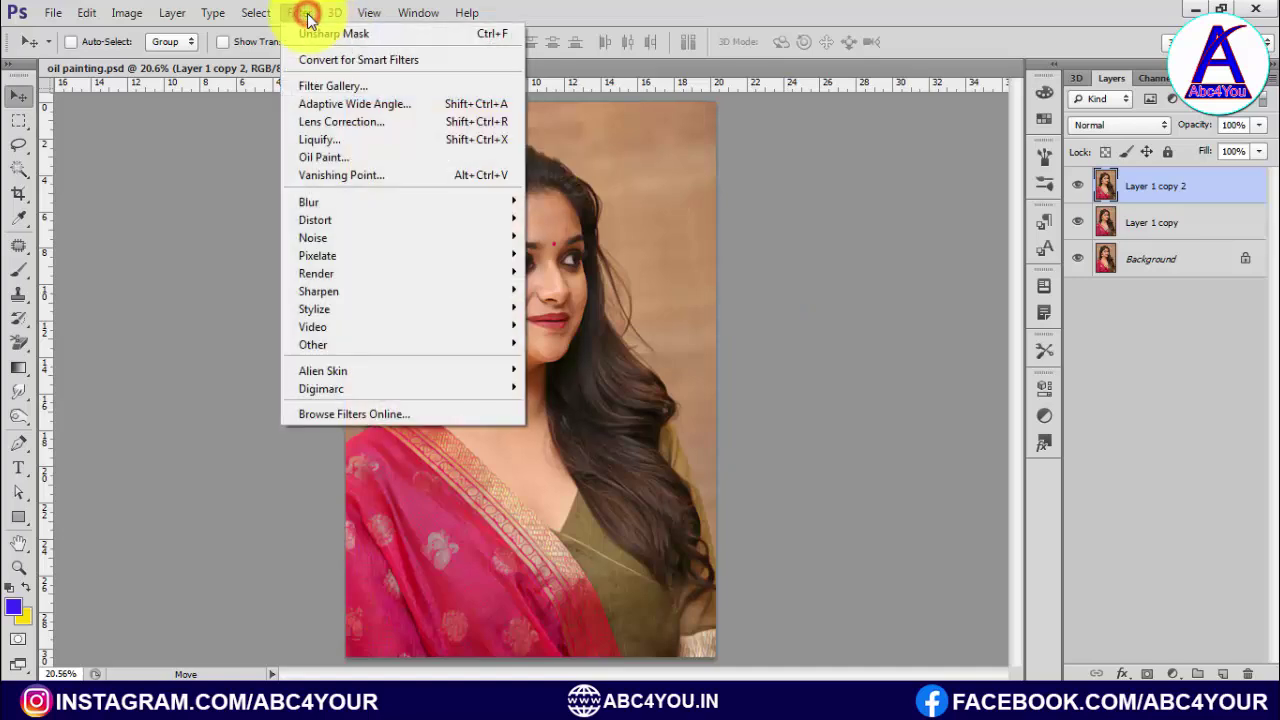
{"action": "mouse_move", "coordinate": [313, 344]}
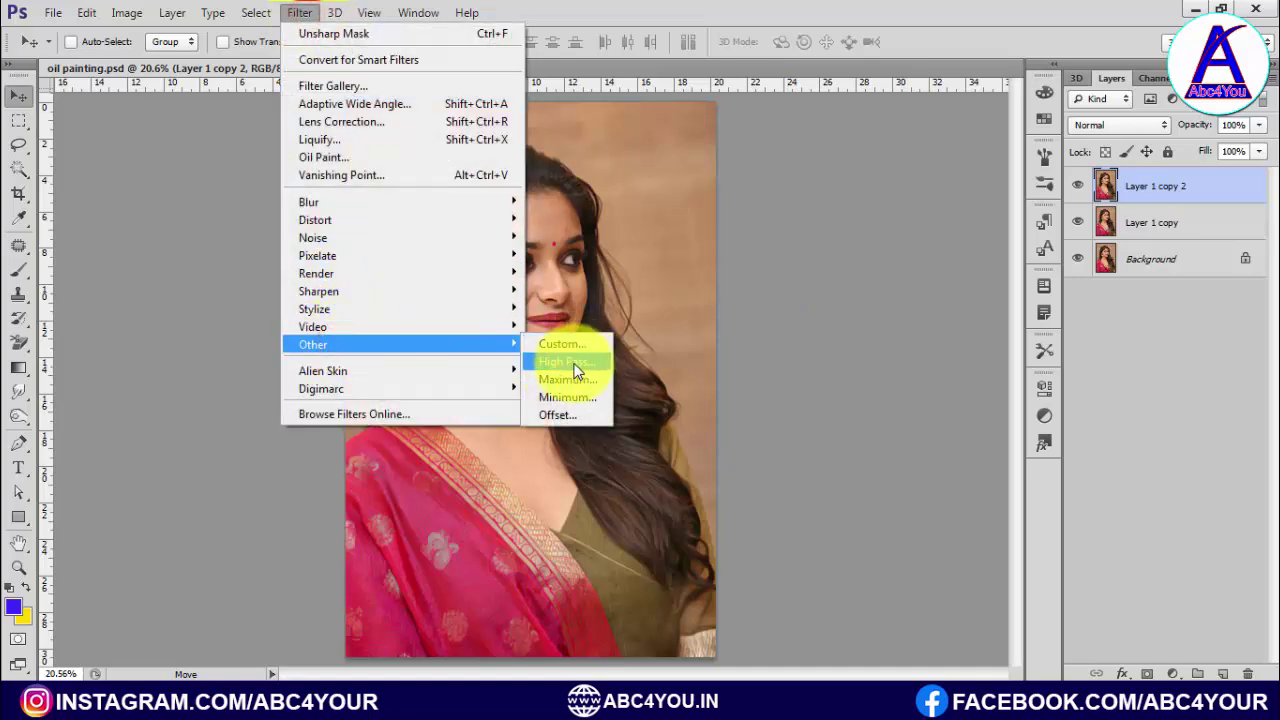
{"action": "left_click", "coordinate": [569, 364]}
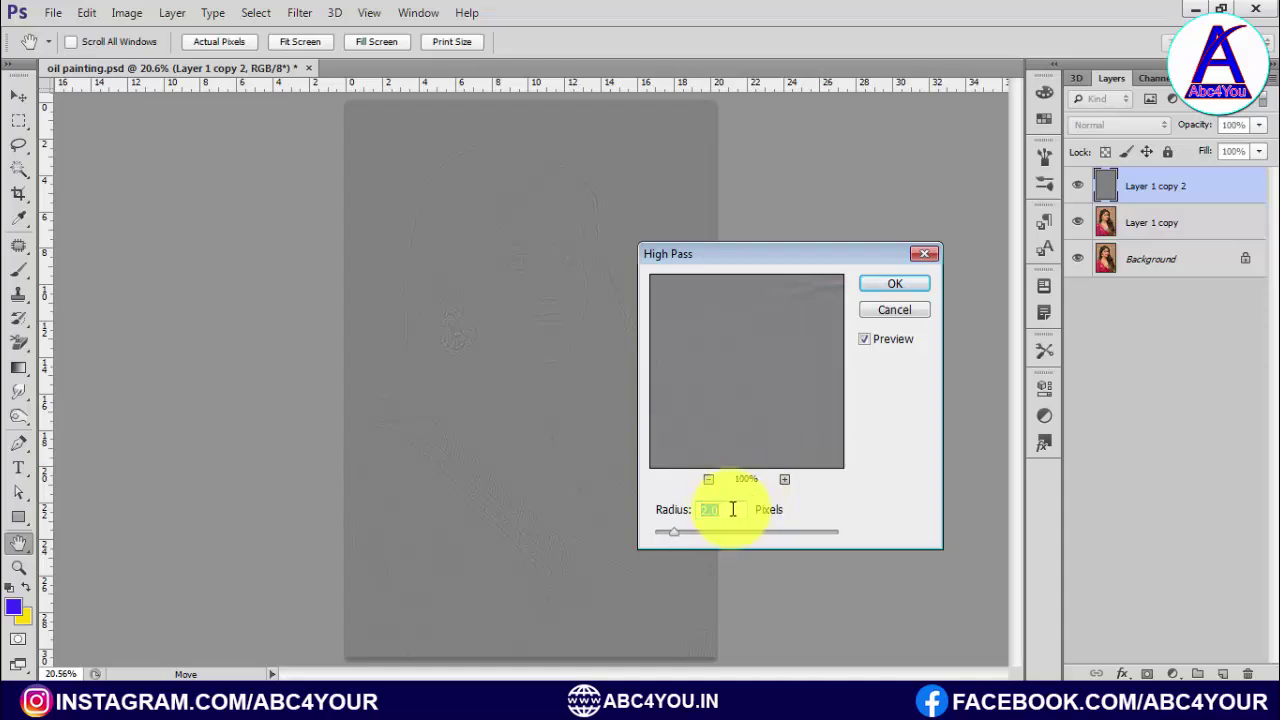
{"action": "left_click", "coordinate": [890, 284]}
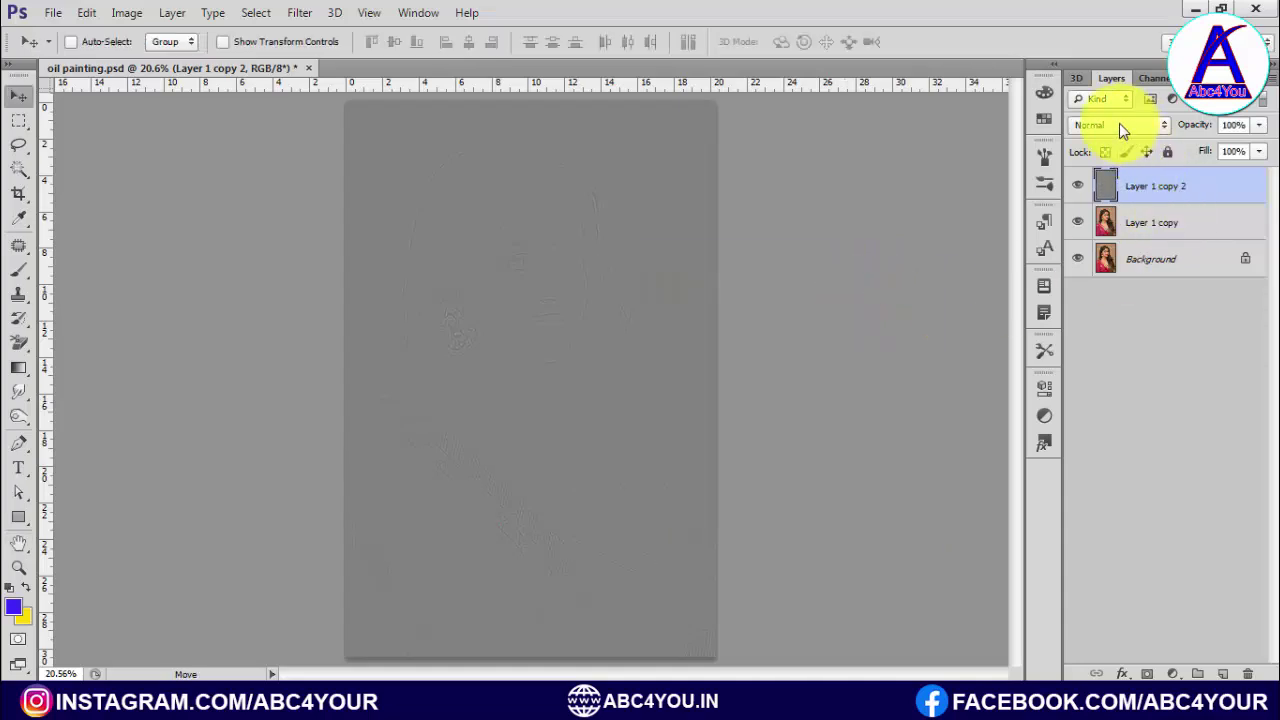
{"action": "left_click", "coordinate": [1110, 124]}
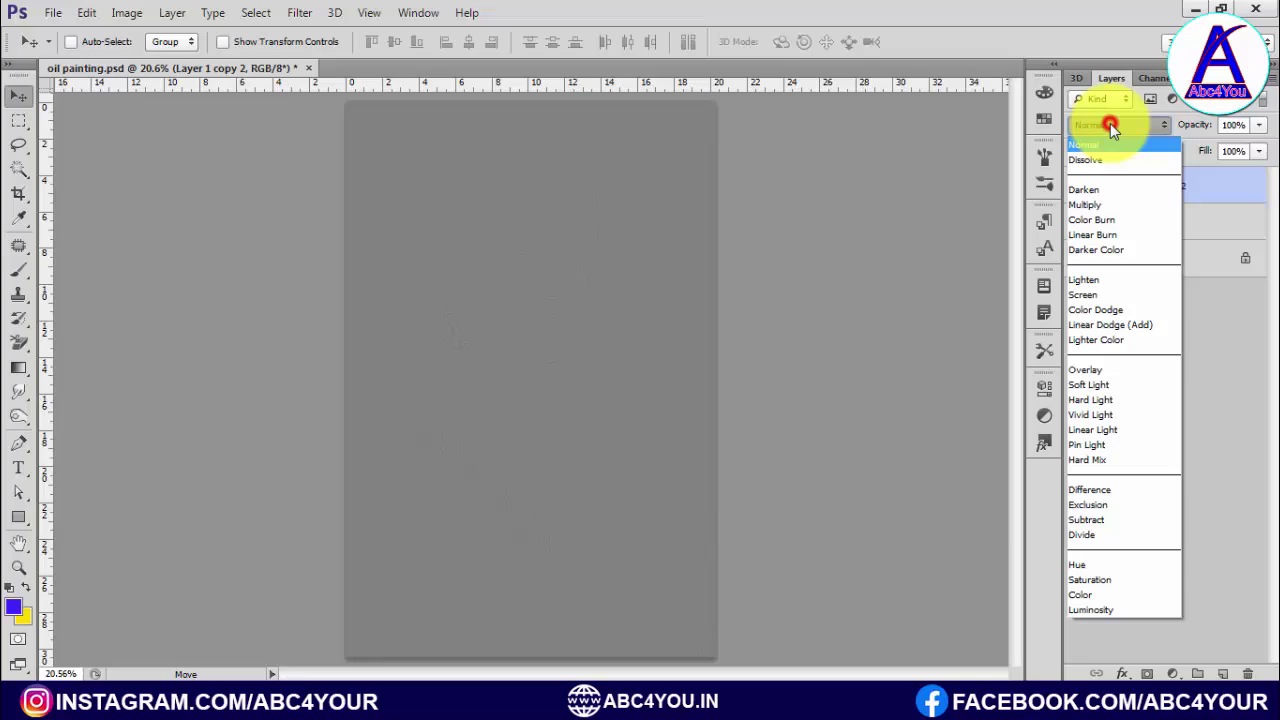
{"action": "left_click", "coordinate": [1092, 366]}
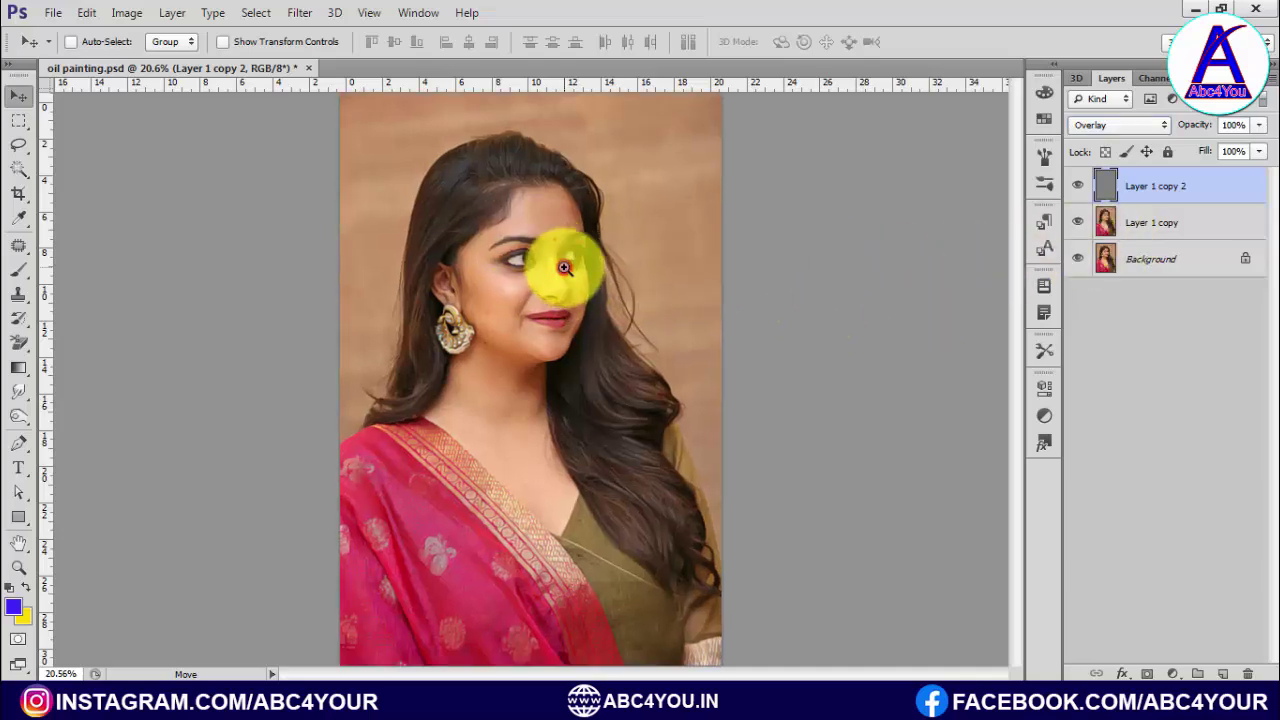
{"action": "scroll", "coordinate": [563, 263], "scroll_direction": "up", "scroll_amount": 2}
Toggle the high-pass and Layer 1 copy visibility to compare, then stamp visible layers into Layer 1.
{"action": "left_click", "coordinate": [1077, 190]}
{"action": "left_click", "coordinate": [1077, 222]}
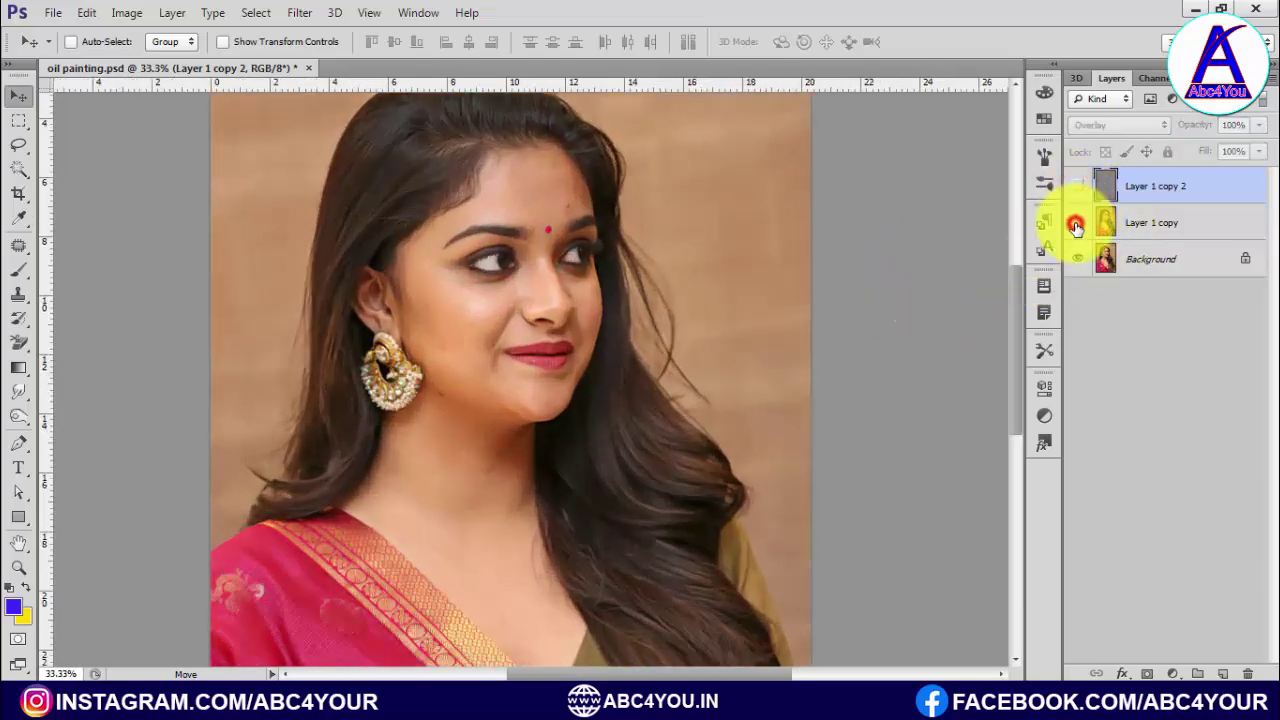
{"action": "left_click", "coordinate": [1077, 186]}
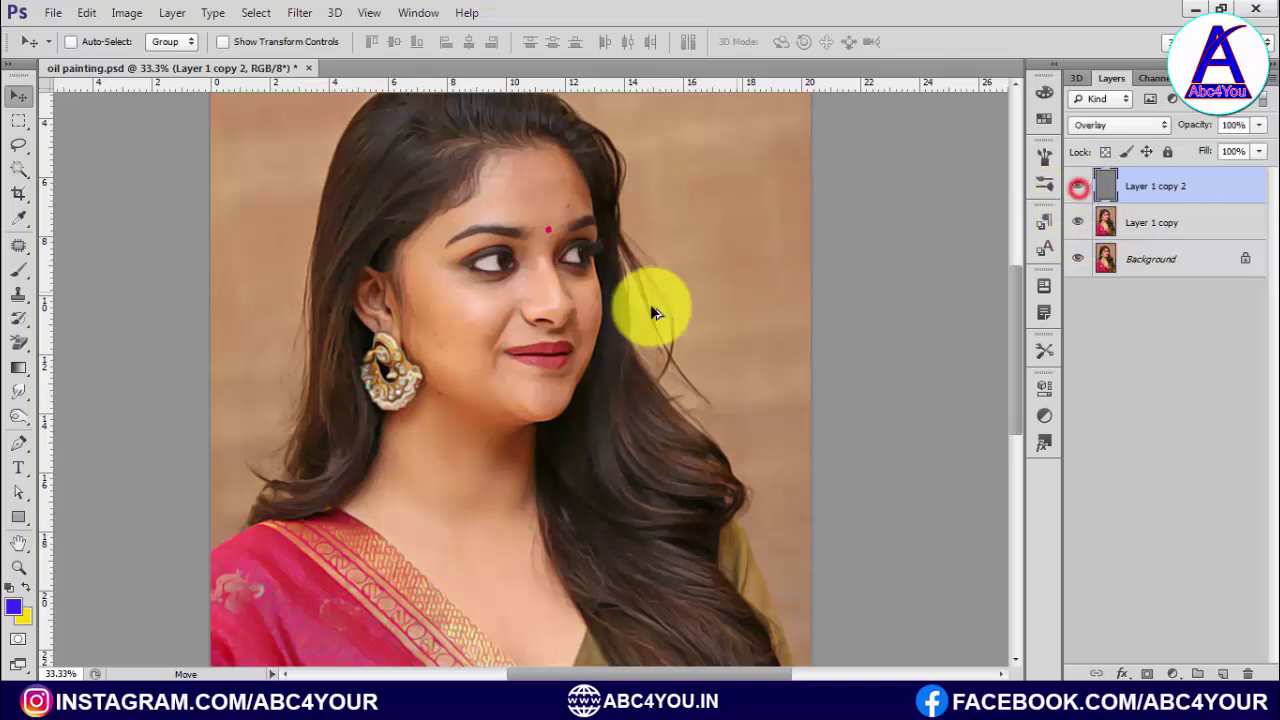
{"action": "scroll", "coordinate": [650, 304], "scroll_direction": "down", "scroll_amount": 1}
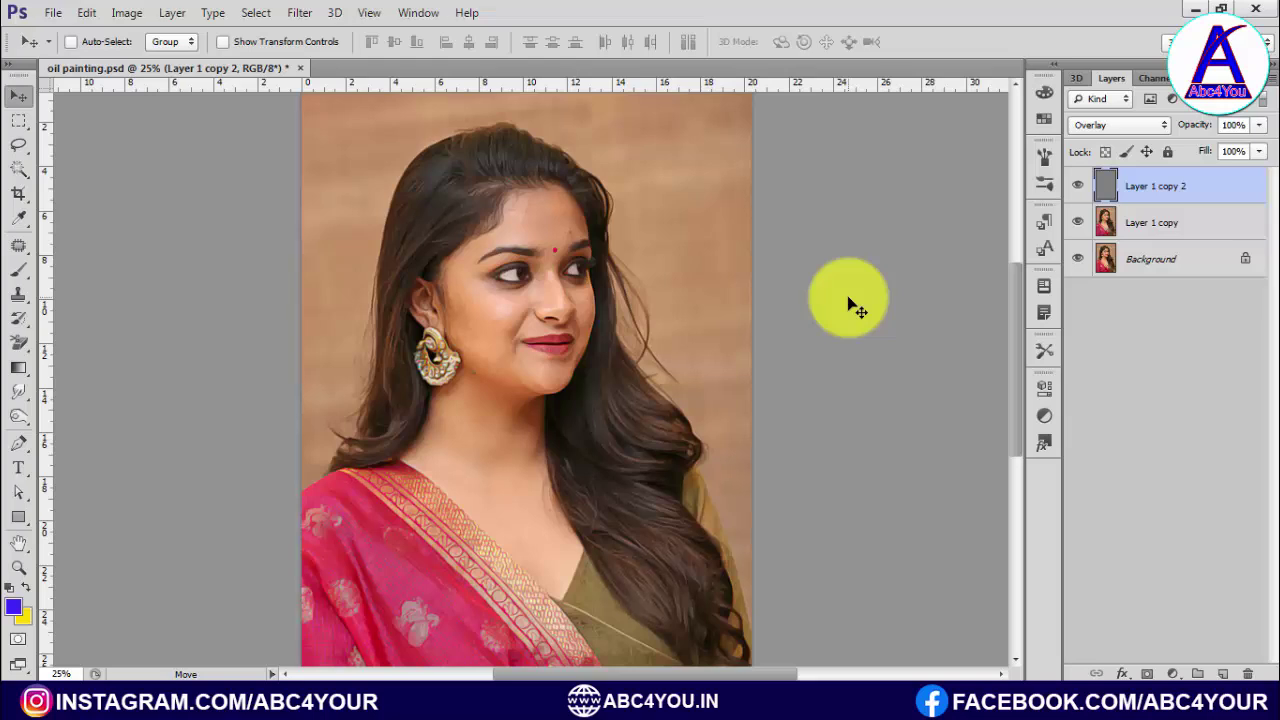
{"action": "key", "text": "ctrl+shift+alt+e"}
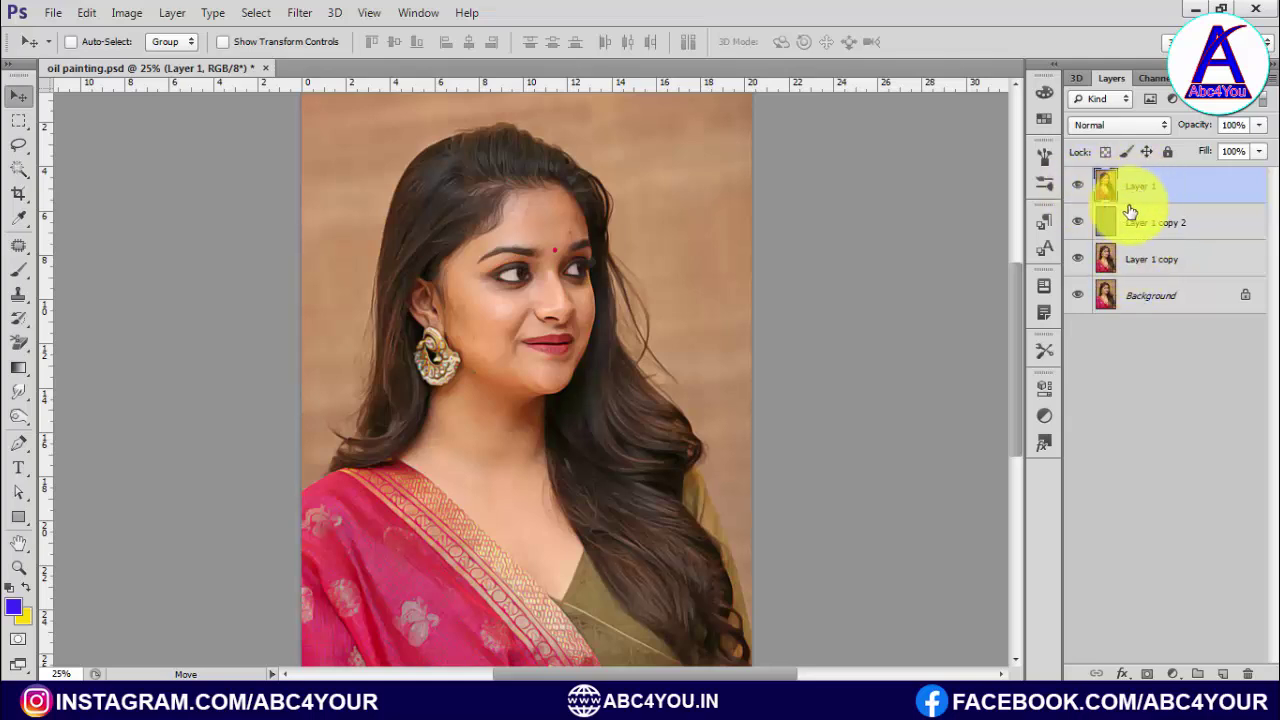
Apply Auto Tone to the merged Layer 1, inspect the face, then fit the portrait on screen.
{"action": "left_click", "coordinate": [127, 13]}
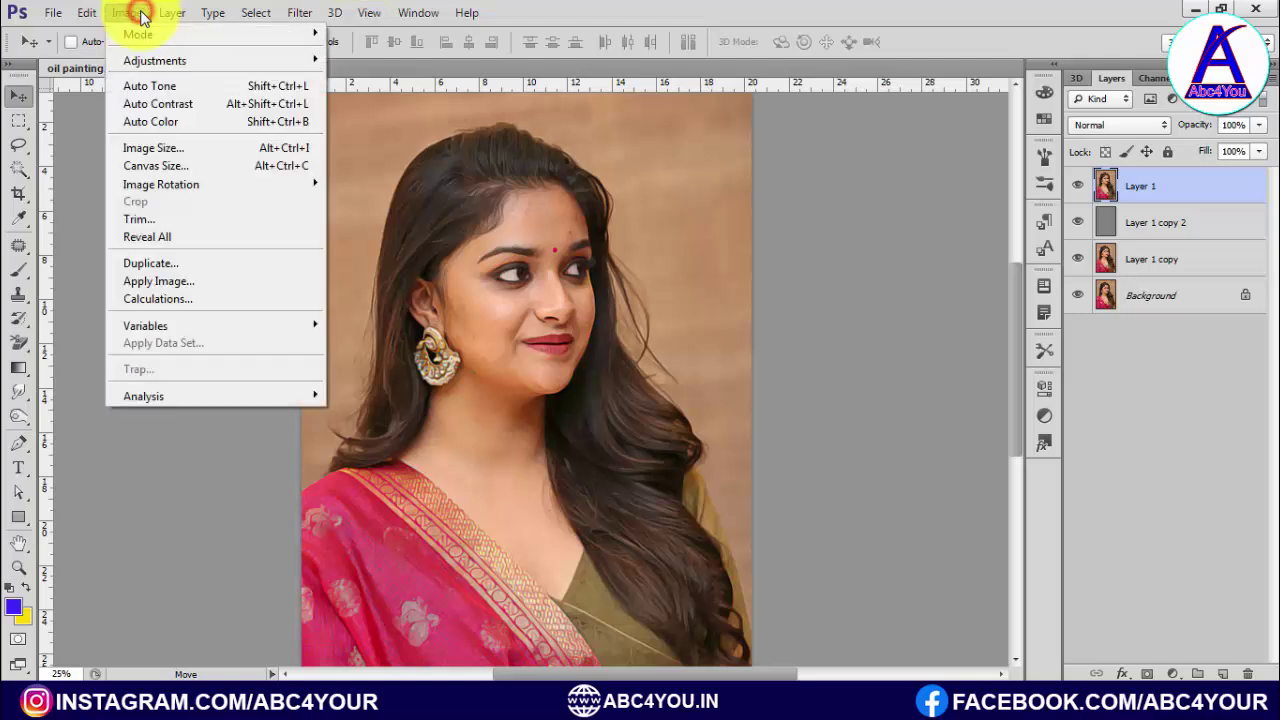
{"action": "left_click", "coordinate": [145, 86]}
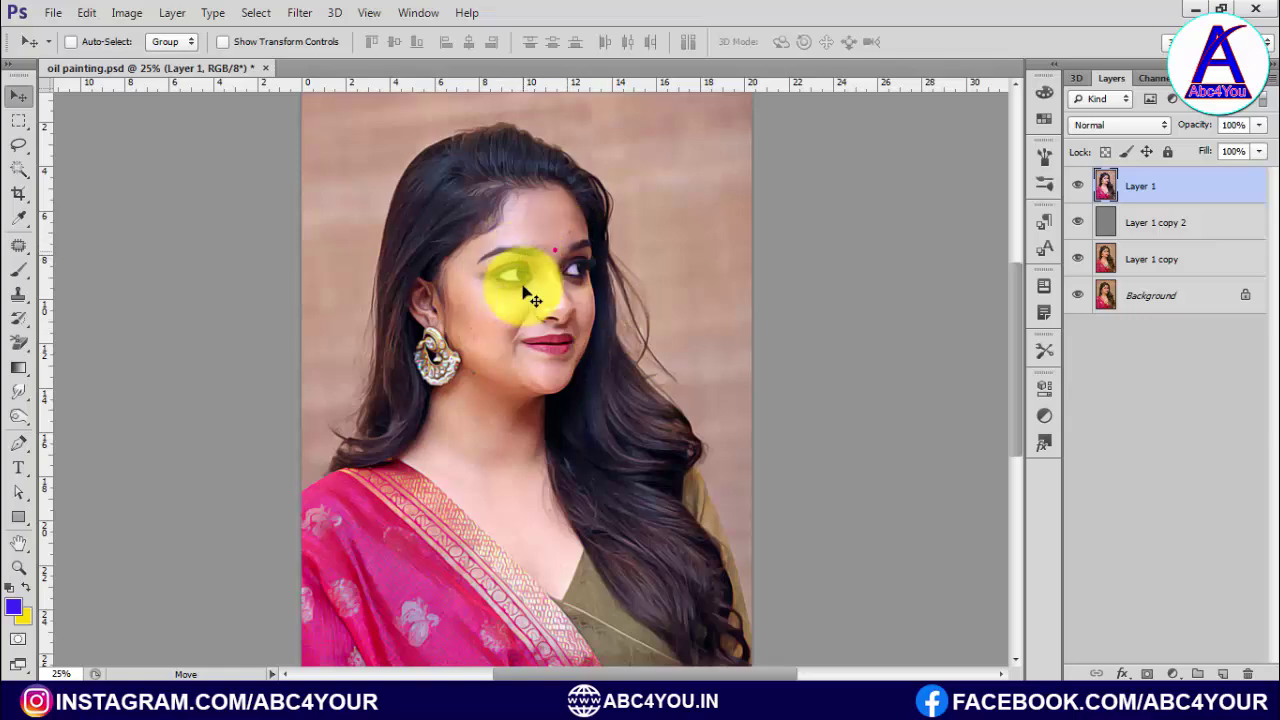
{"action": "left_click", "coordinate": [505, 233], "text": "ctrl"}
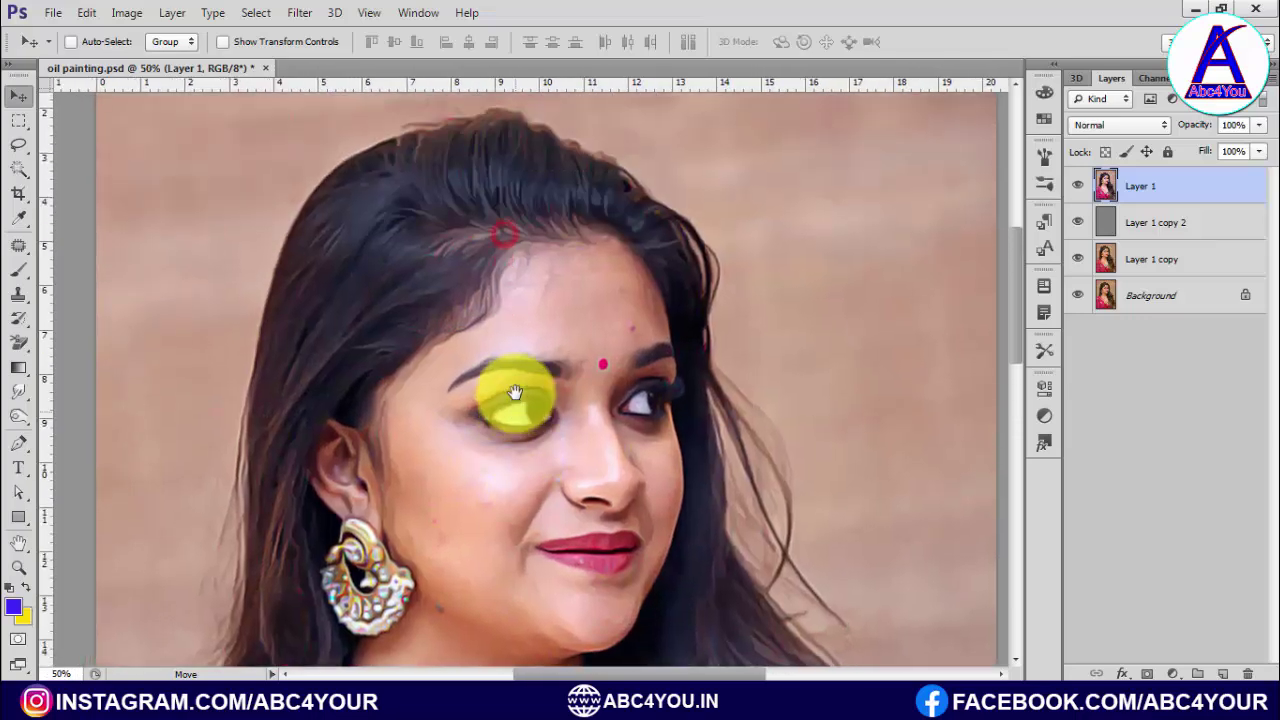
{"action": "left_click_drag", "start_coordinate": [609, 443], "coordinate": [613, 407]}
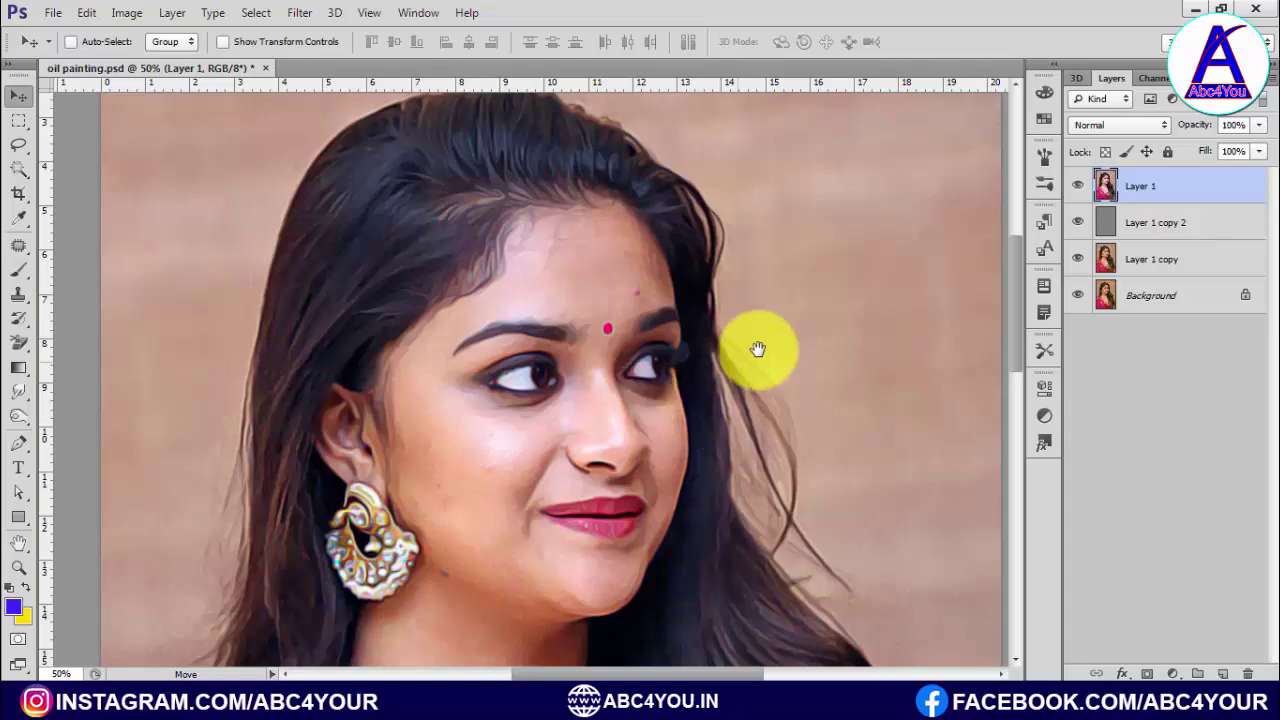
{"action": "left_click", "coordinate": [545, 294], "text": "alt"}
{"action": "left_click", "coordinate": [604, 334], "text": "alt"}
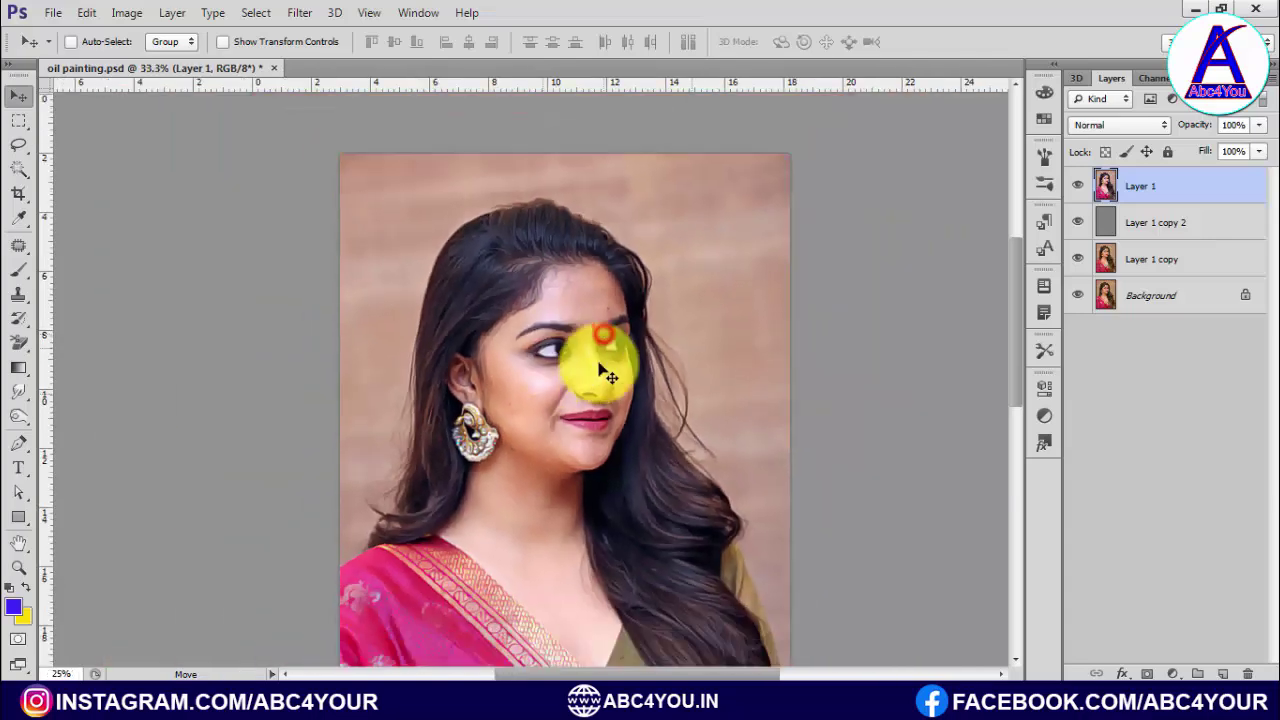
{"action": "left_click", "coordinate": [606, 322], "text": "alt"}
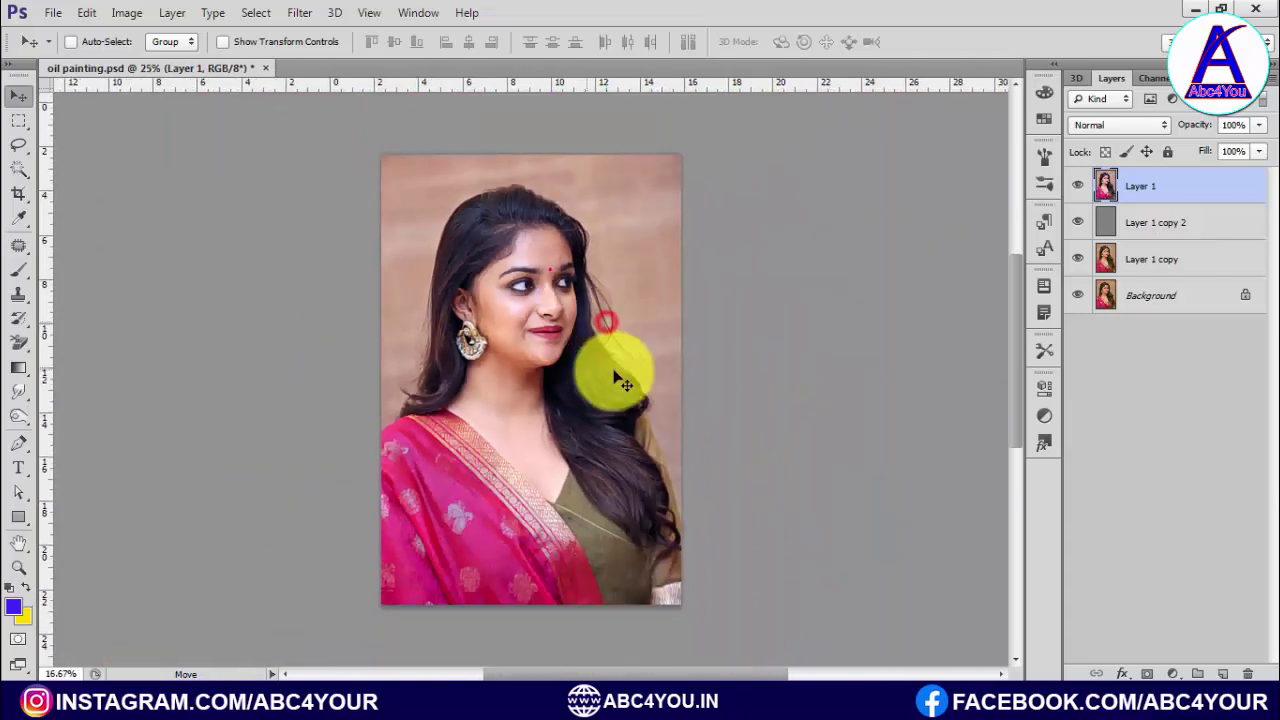
{"action": "right_click", "coordinate": [508, 292]}
{"action": "left_click", "coordinate": [527, 304]}
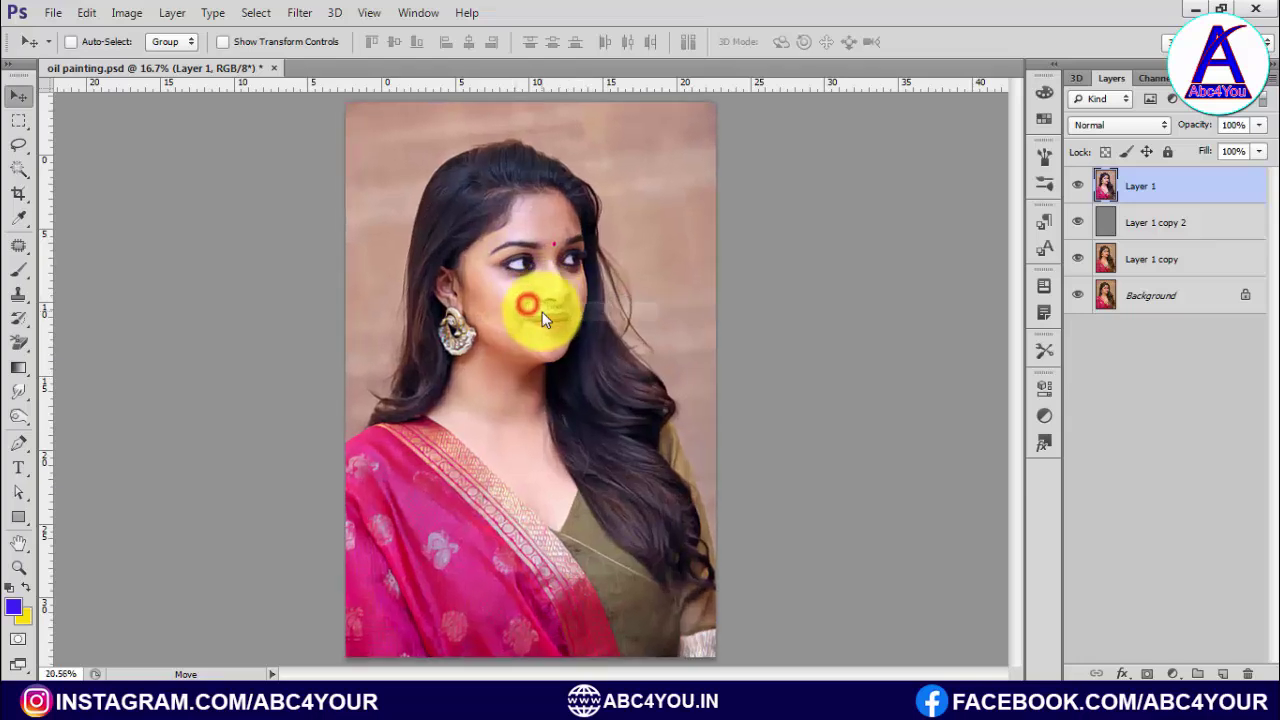
Select the Brush tool, add an empty layer, and set the foreground to bright magenta.
{"action": "key", "text": "b"}
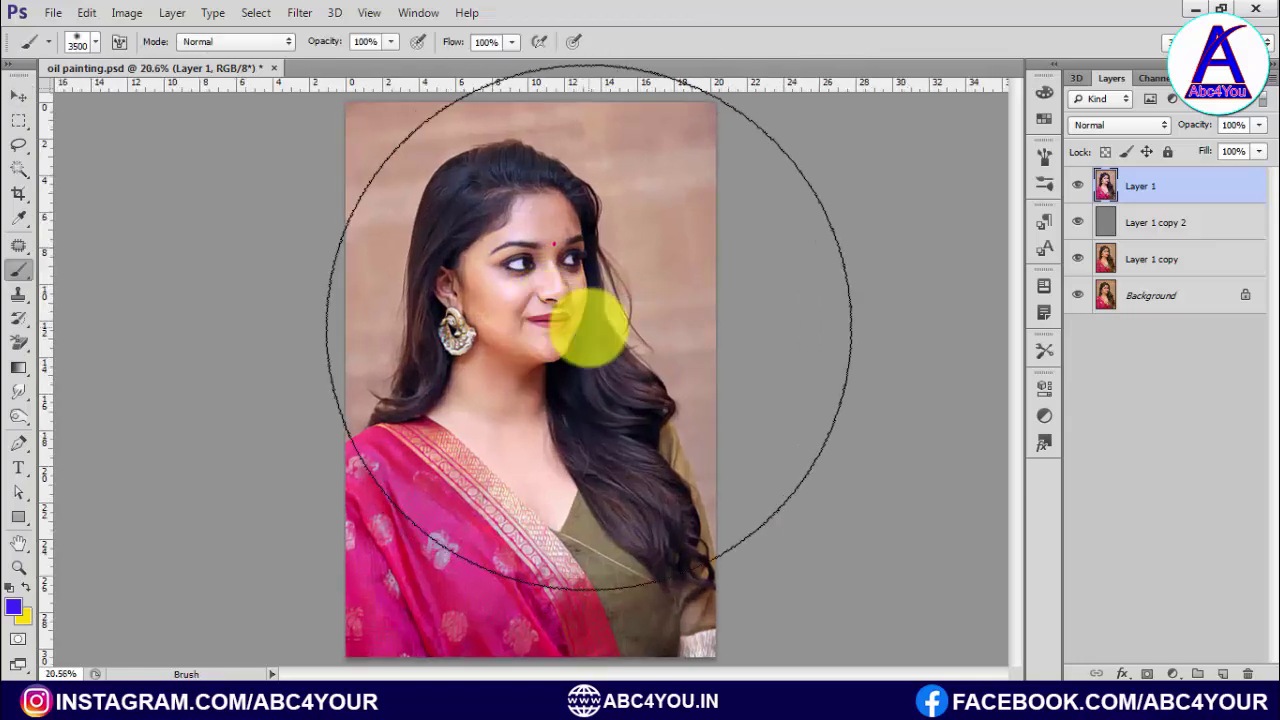
{"action": "key", "text": "ctrl+shift+alt+n"}
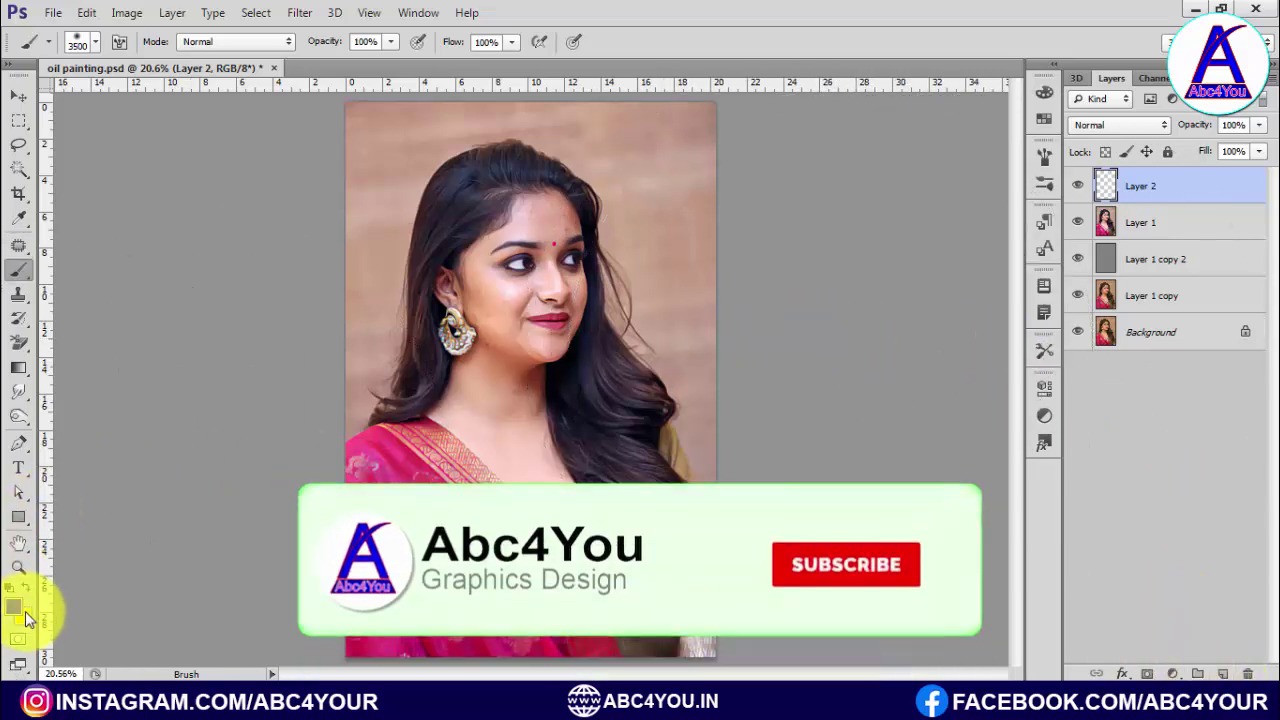
{"action": "left_click", "coordinate": [13, 606]}
{"action": "left_click_drag", "start_coordinate": [466, 350], "coordinate": [466, 295]}
{"action": "left_click", "coordinate": [432, 289]}
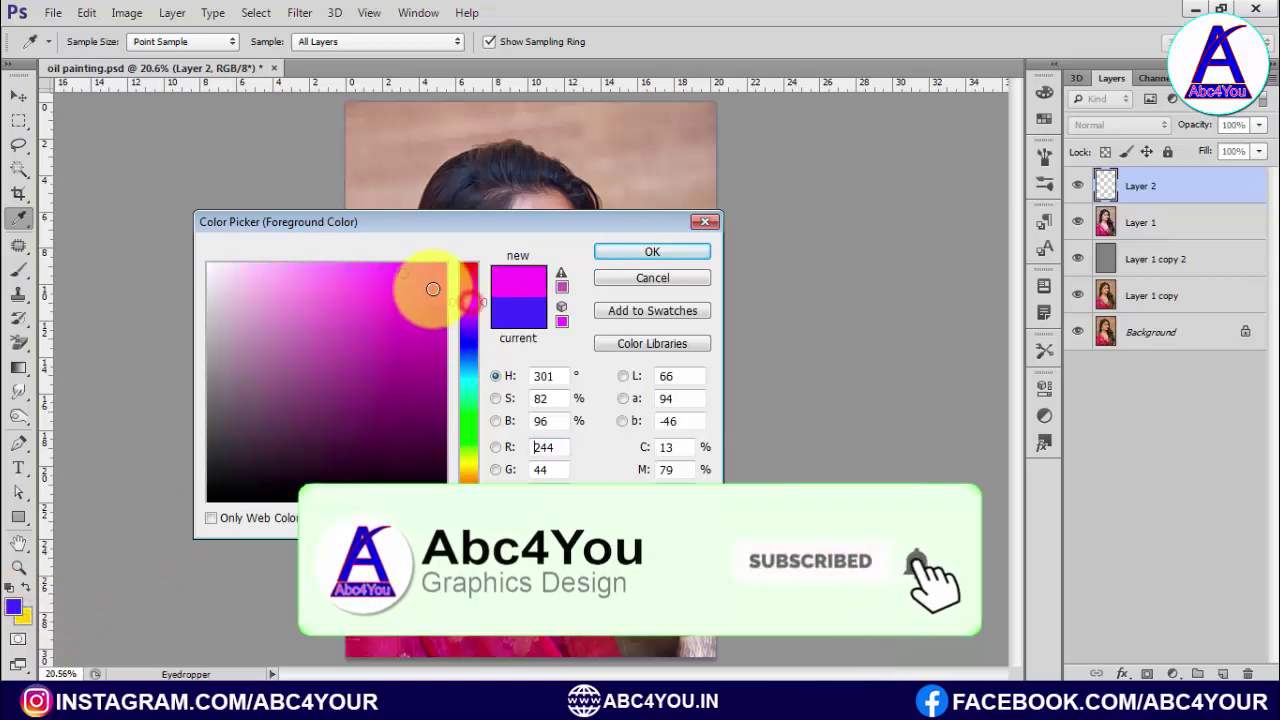
{"action": "left_click", "coordinate": [610, 252]}
Zoom out and set the 3500 px brush hardness to 0%.
{"action": "key", "text": "ctrl+minus"}
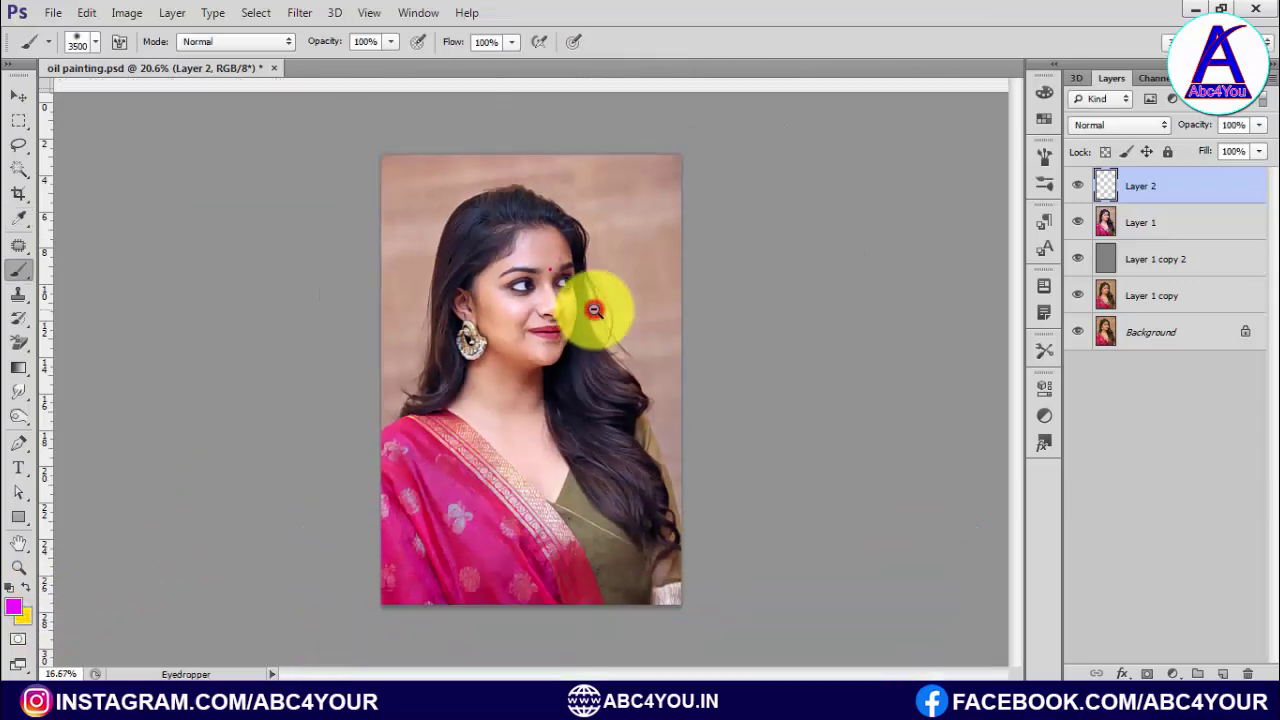
{"action": "key", "text": "ctrl+minus"}
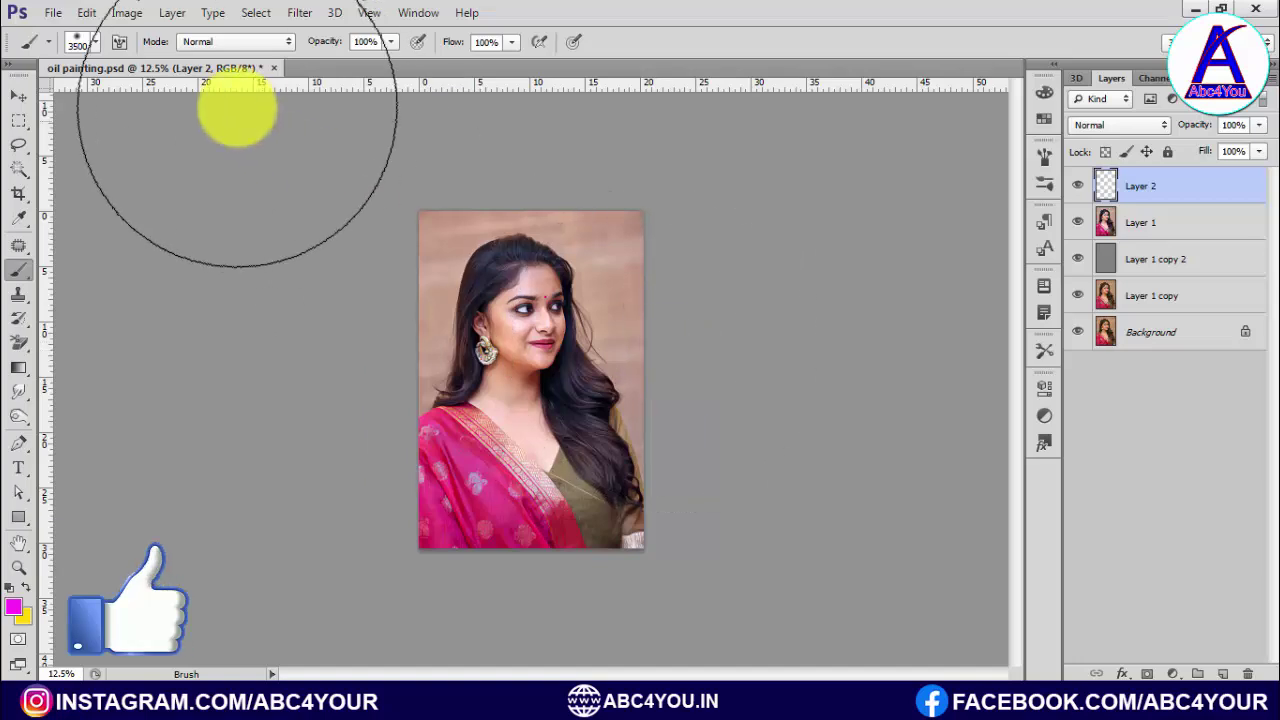
{"action": "left_click", "coordinate": [92, 47]}
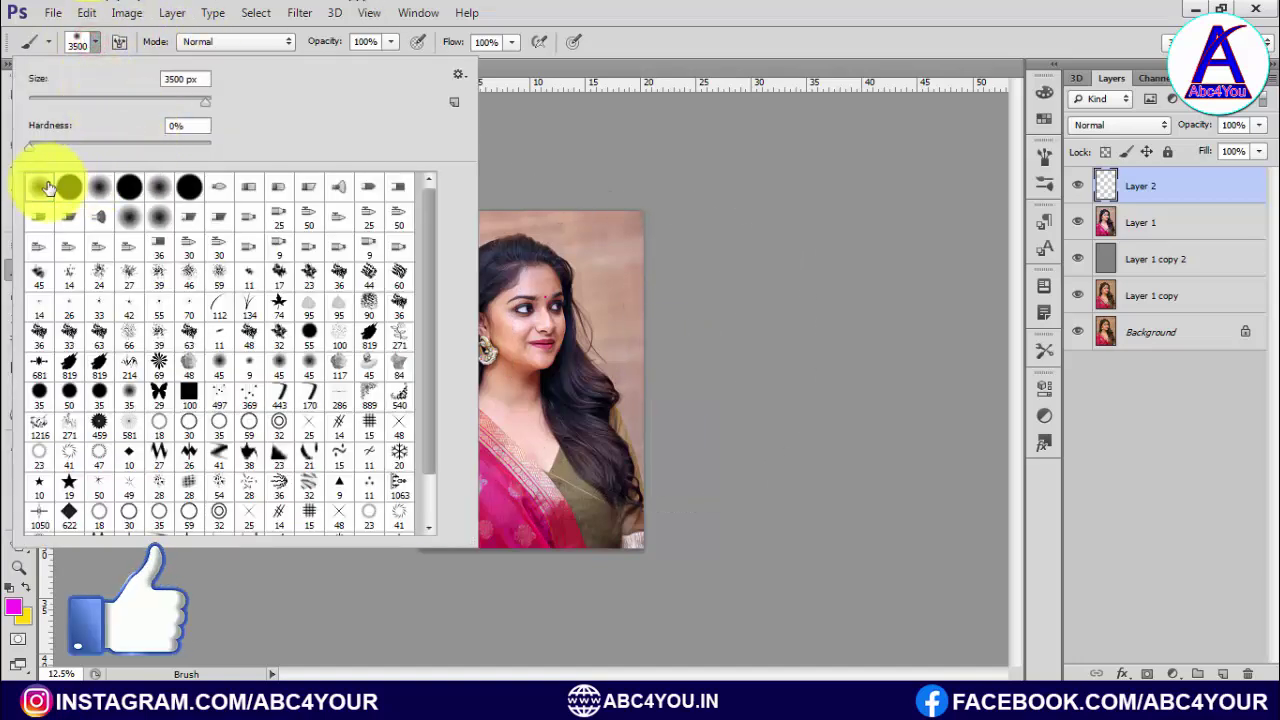
{"action": "double_click", "coordinate": [176, 126]}
{"action": "type", "text": "0"}
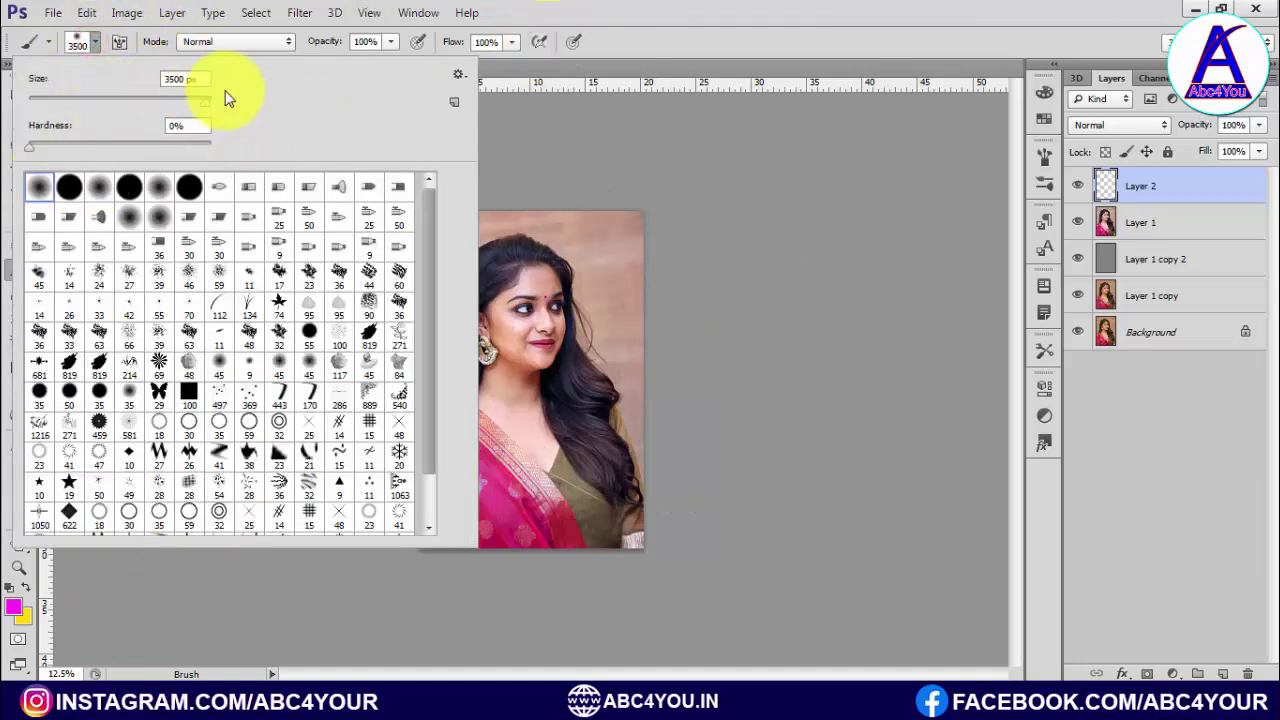
{"action": "key", "text": "Return"}
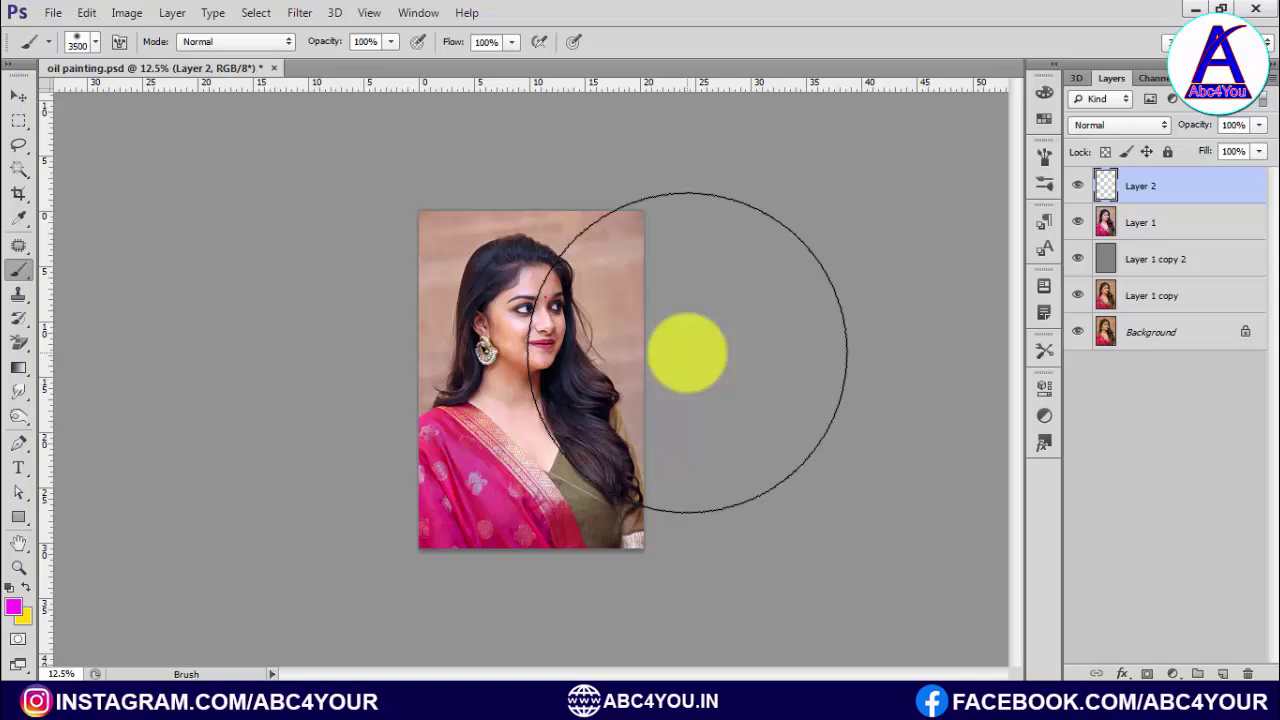
Paint soft magenta on the right of the photo and switch the foreground to pink.
{"action": "left_click", "coordinate": [686, 352]}
{"action": "left_click", "coordinate": [13, 606]}
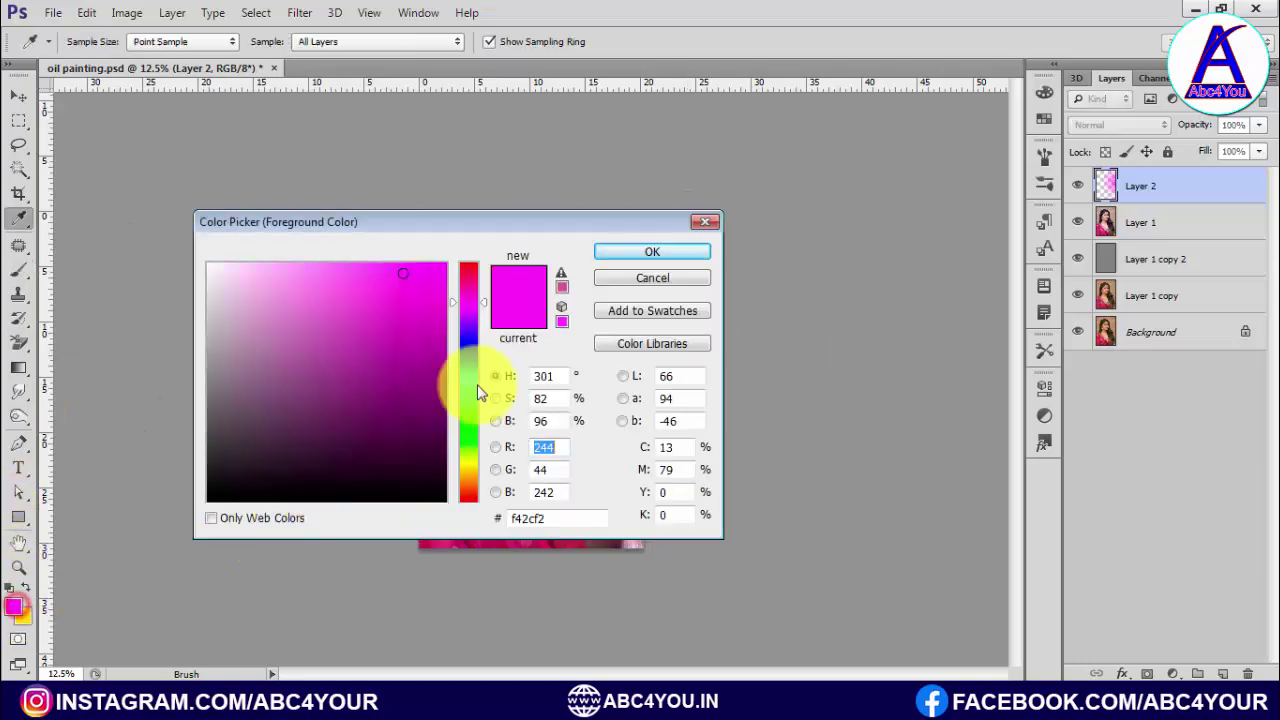
{"action": "left_click", "coordinate": [470, 284]}
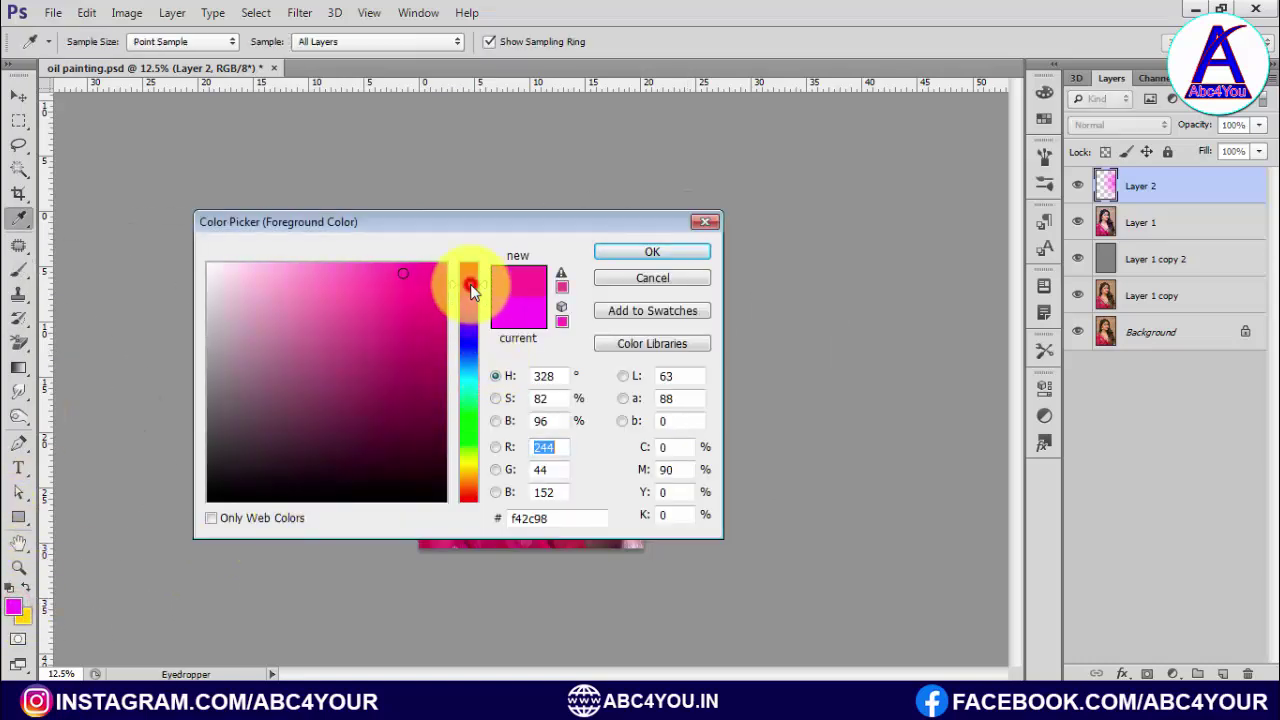
{"action": "left_click", "coordinate": [613, 255]}
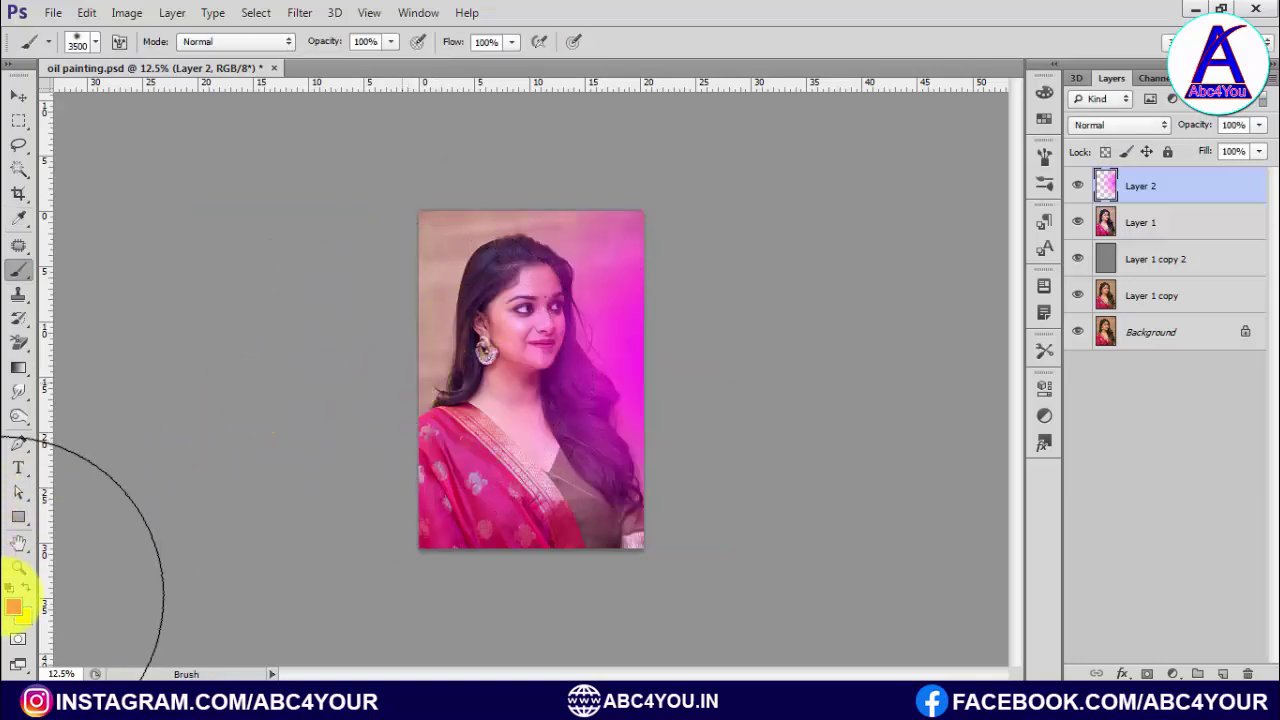
Paint blue across the top of the photo.
{"action": "left_click", "coordinate": [13, 606]}
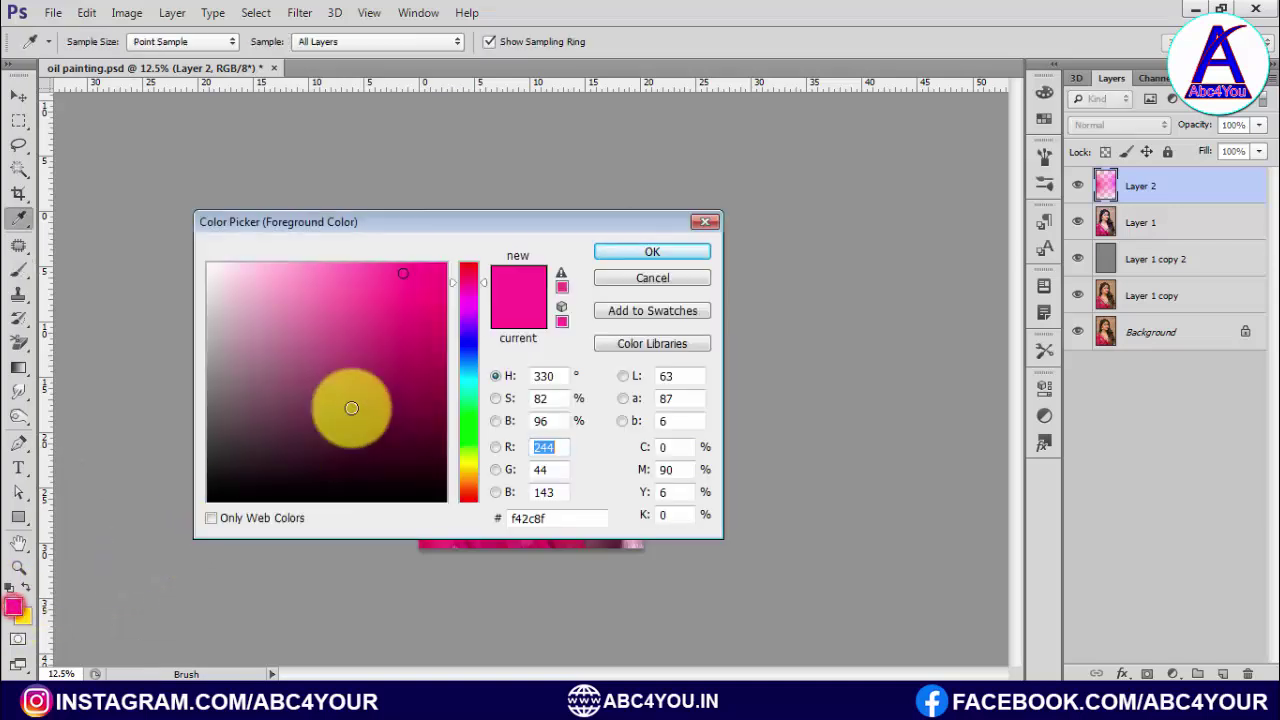
{"action": "left_click", "coordinate": [470, 338]}
{"action": "left_click", "coordinate": [623, 254]}
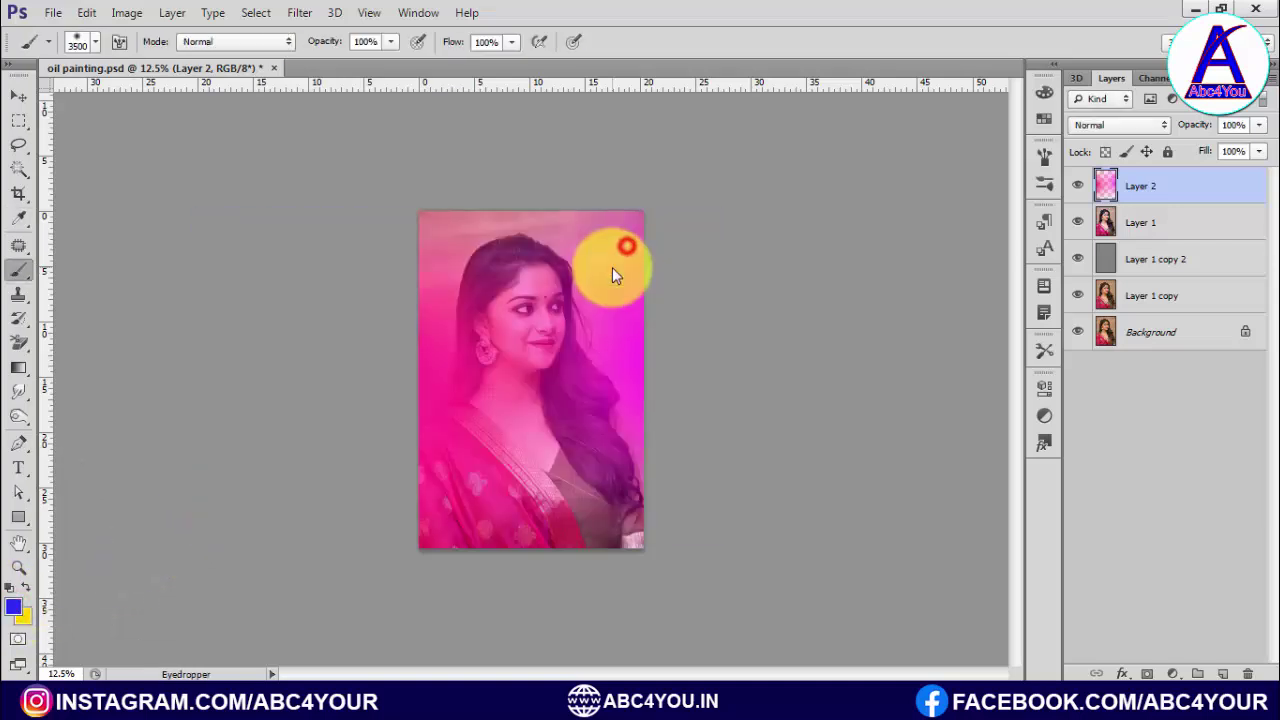
{"action": "left_click", "coordinate": [523, 145]}
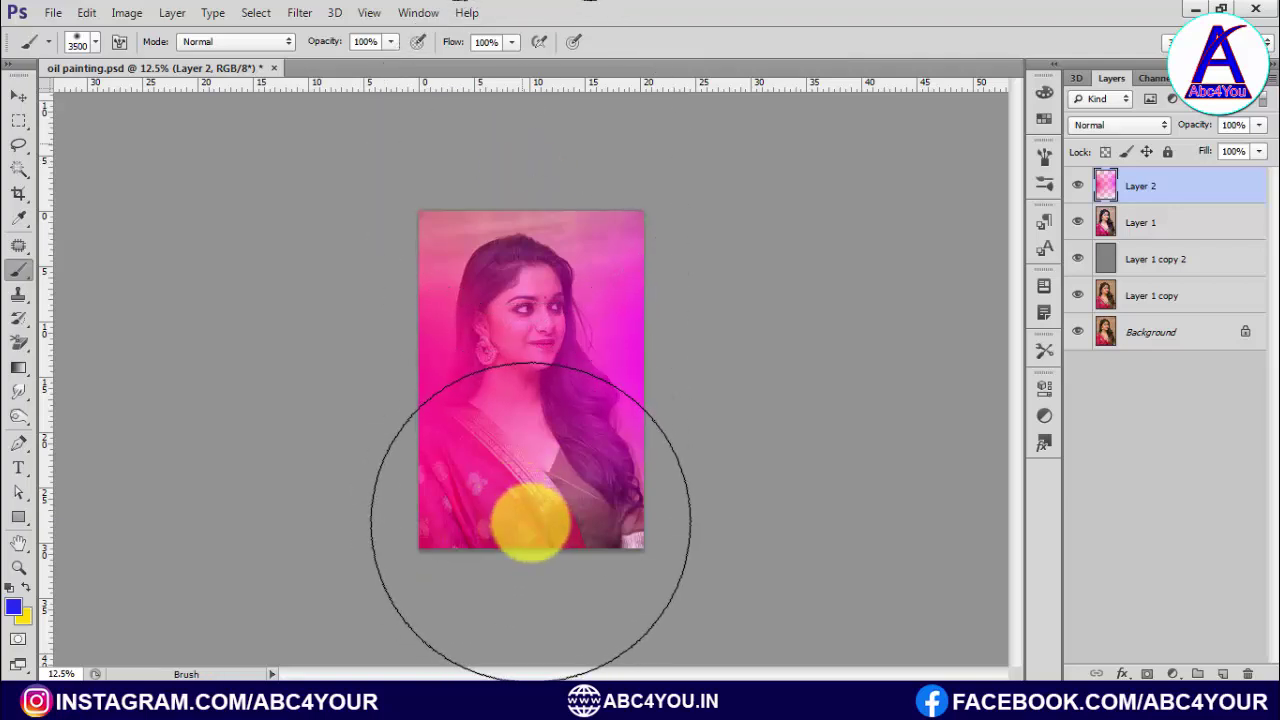
Paint saturated orange across the bottom, then fit the portrait on screen.
{"action": "left_click", "coordinate": [16, 607]}
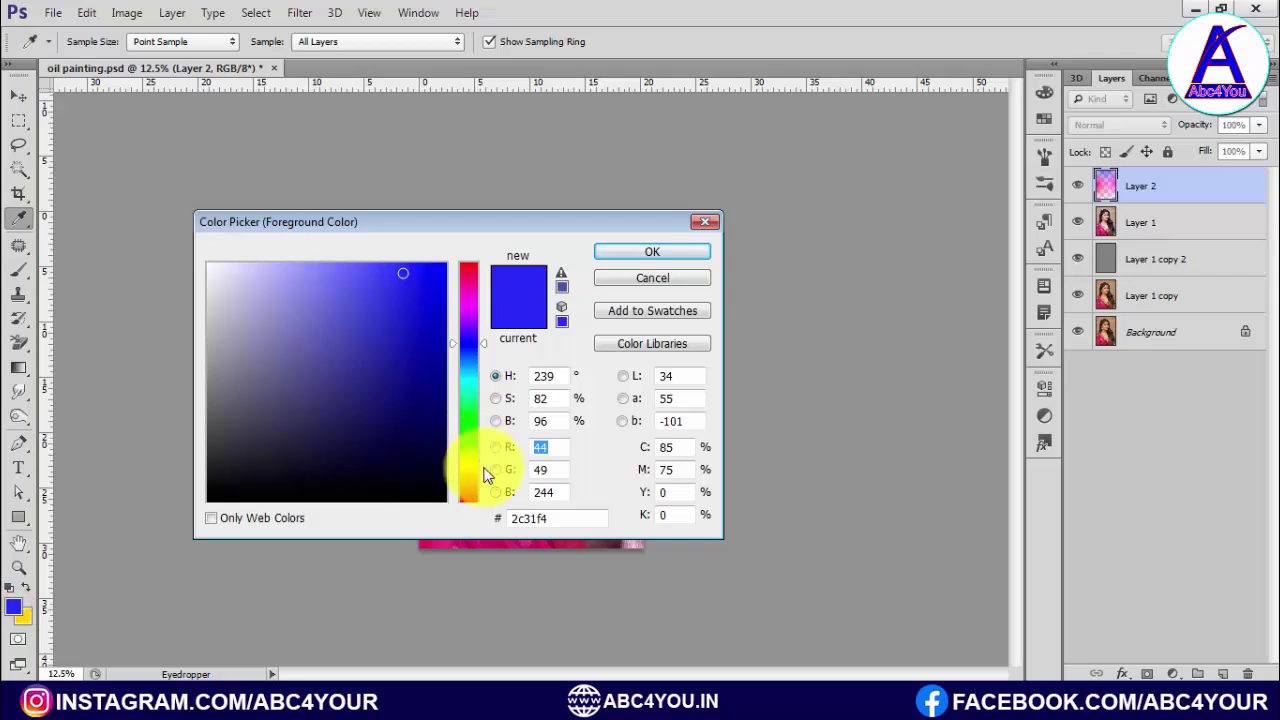
{"action": "left_click", "coordinate": [468, 477]}
{"action": "left_click", "coordinate": [427, 269]}
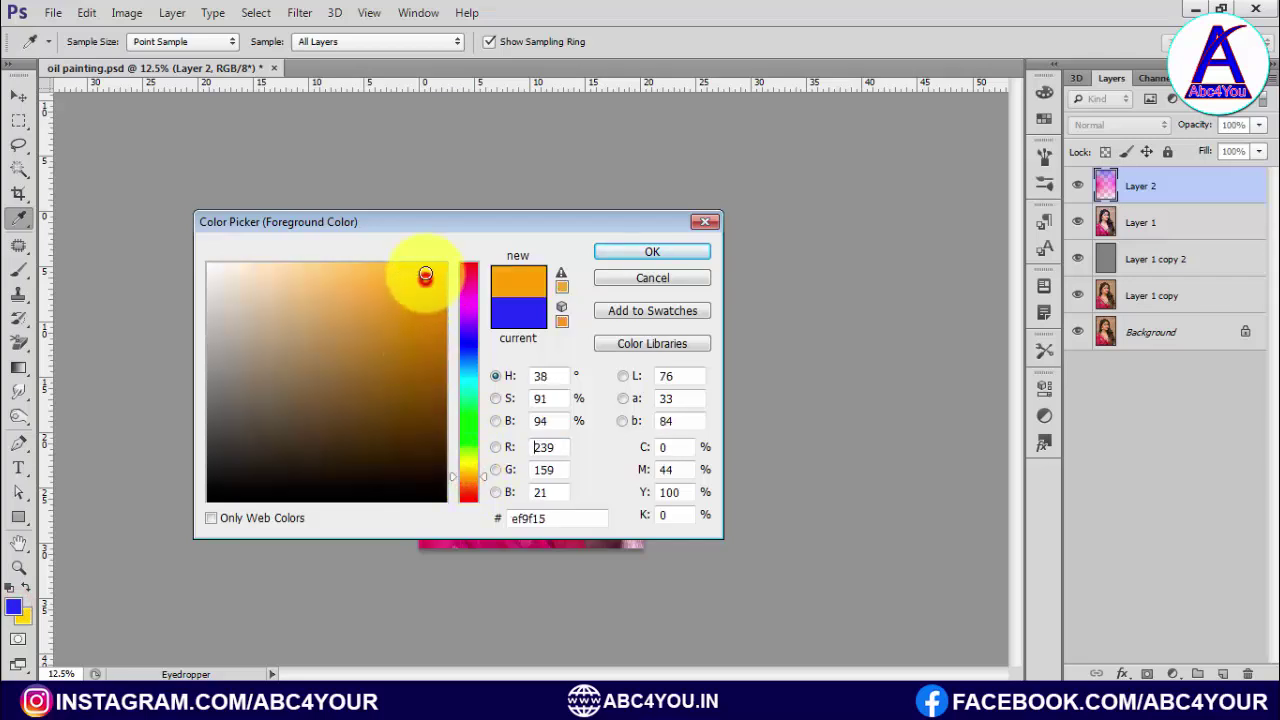
{"action": "left_click", "coordinate": [651, 254]}
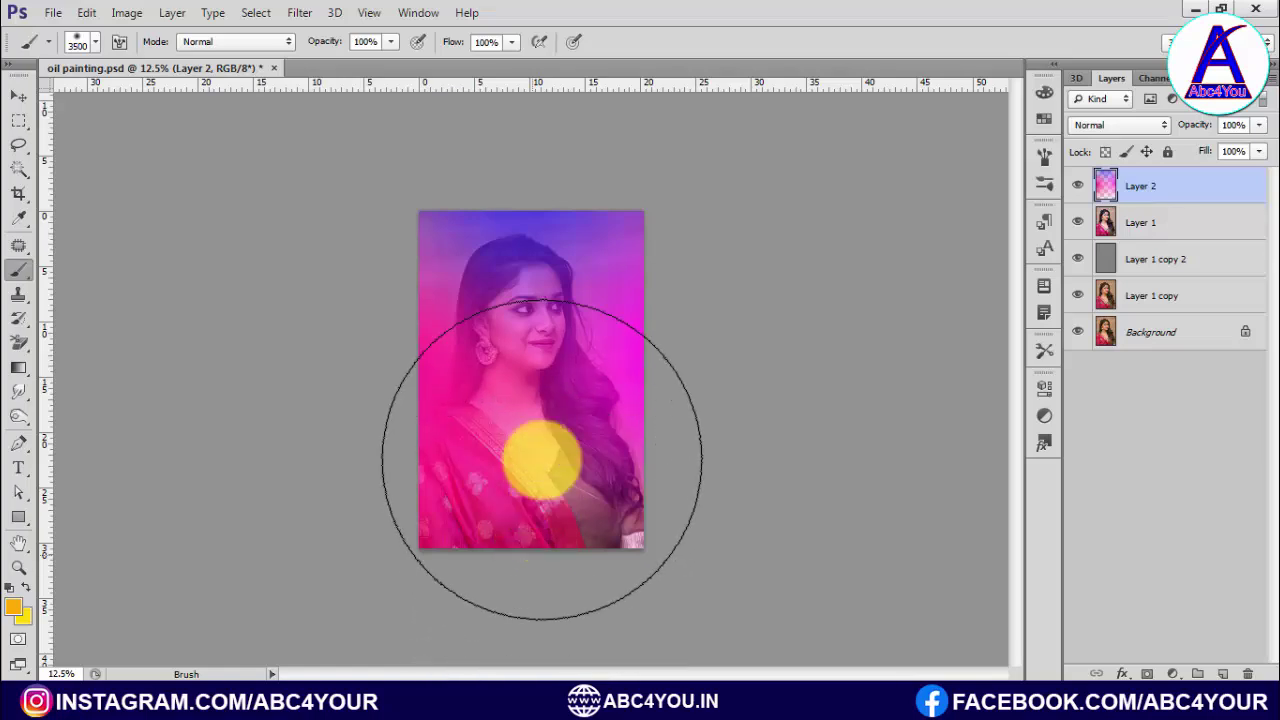
{"action": "left_click", "coordinate": [577, 371]}
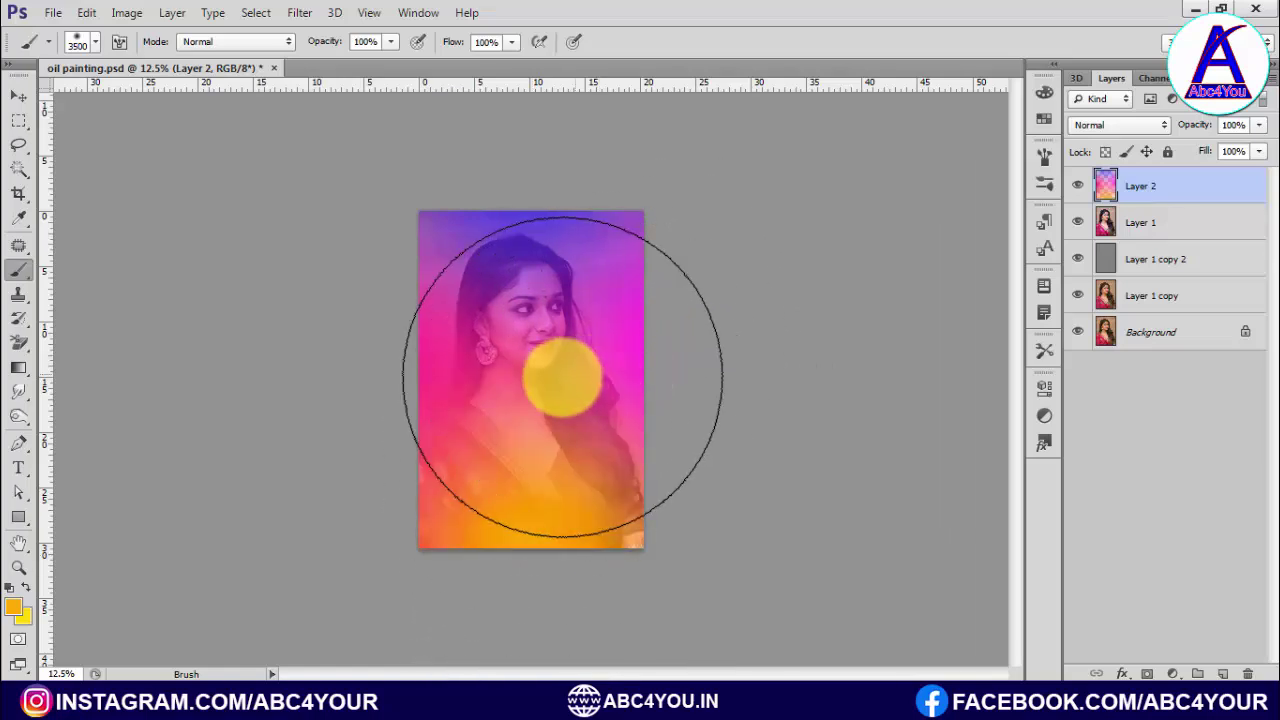
{"action": "right_click", "coordinate": [516, 352]}
{"action": "left_click", "coordinate": [573, 361]}
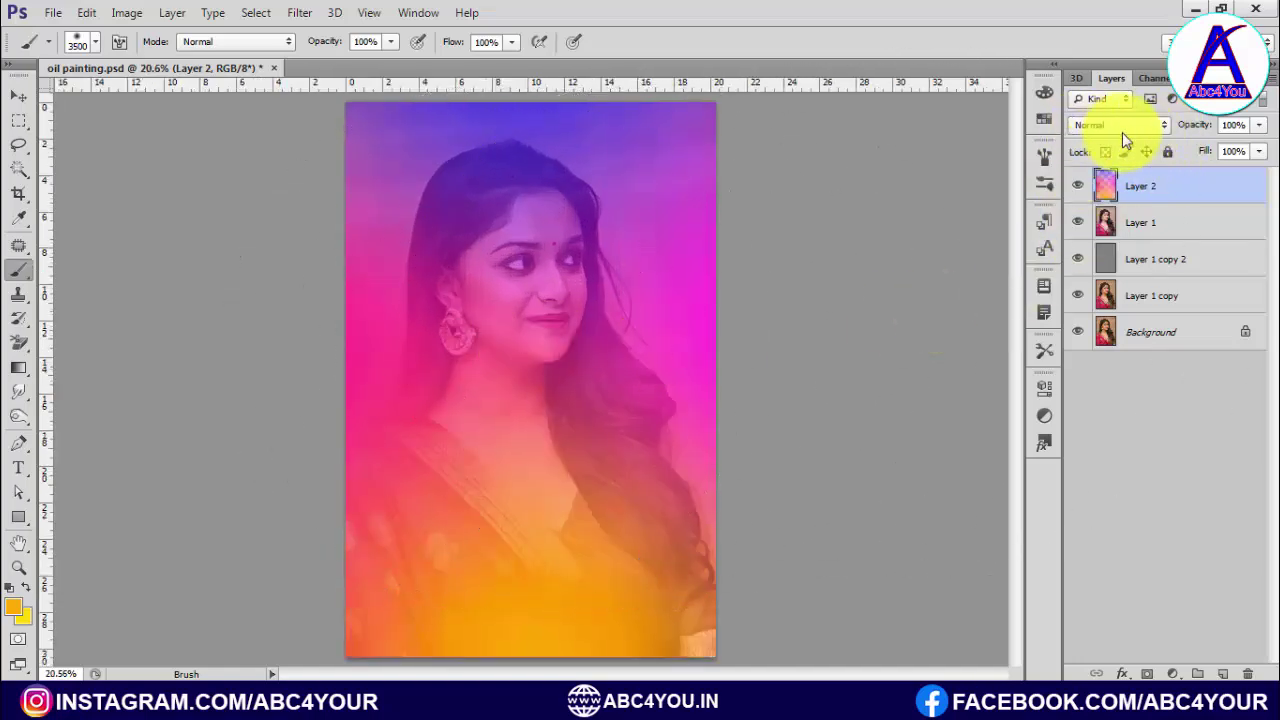
Set Layer 2 to Overlay blend mode and lower its opacity to 75%.
{"action": "left_click", "coordinate": [1080, 186]}
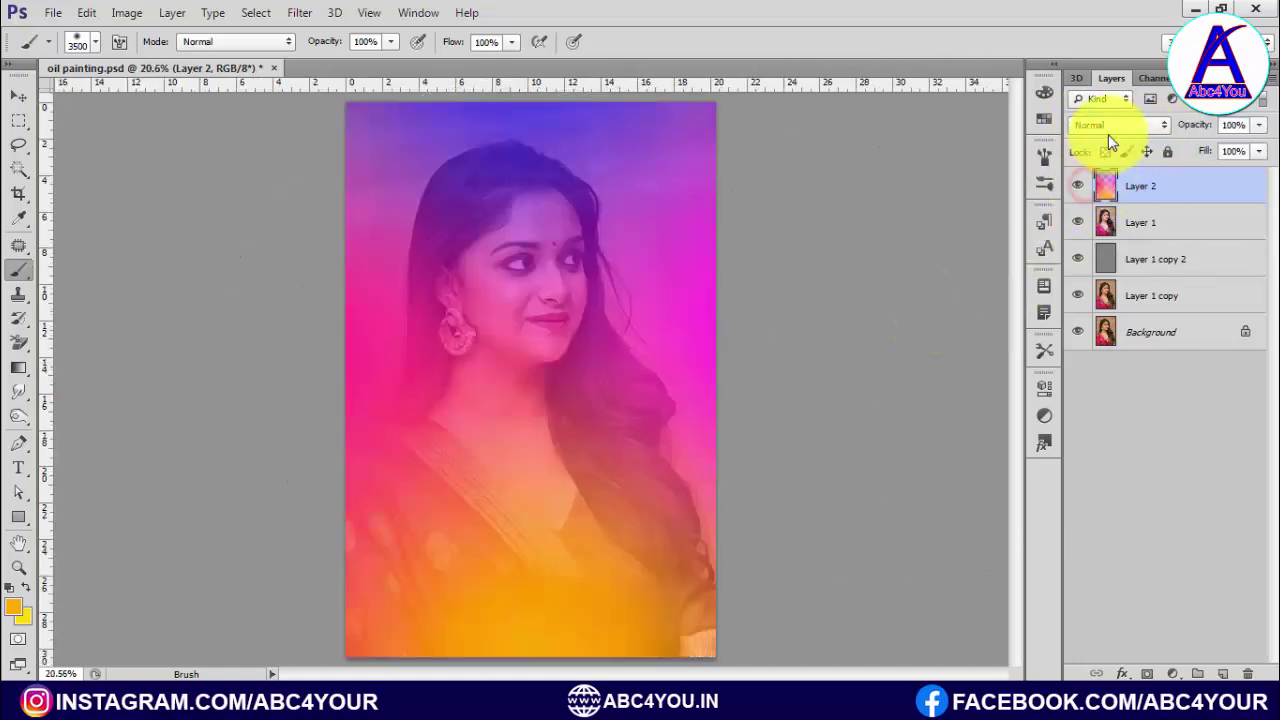
{"action": "left_click", "coordinate": [1105, 126]}
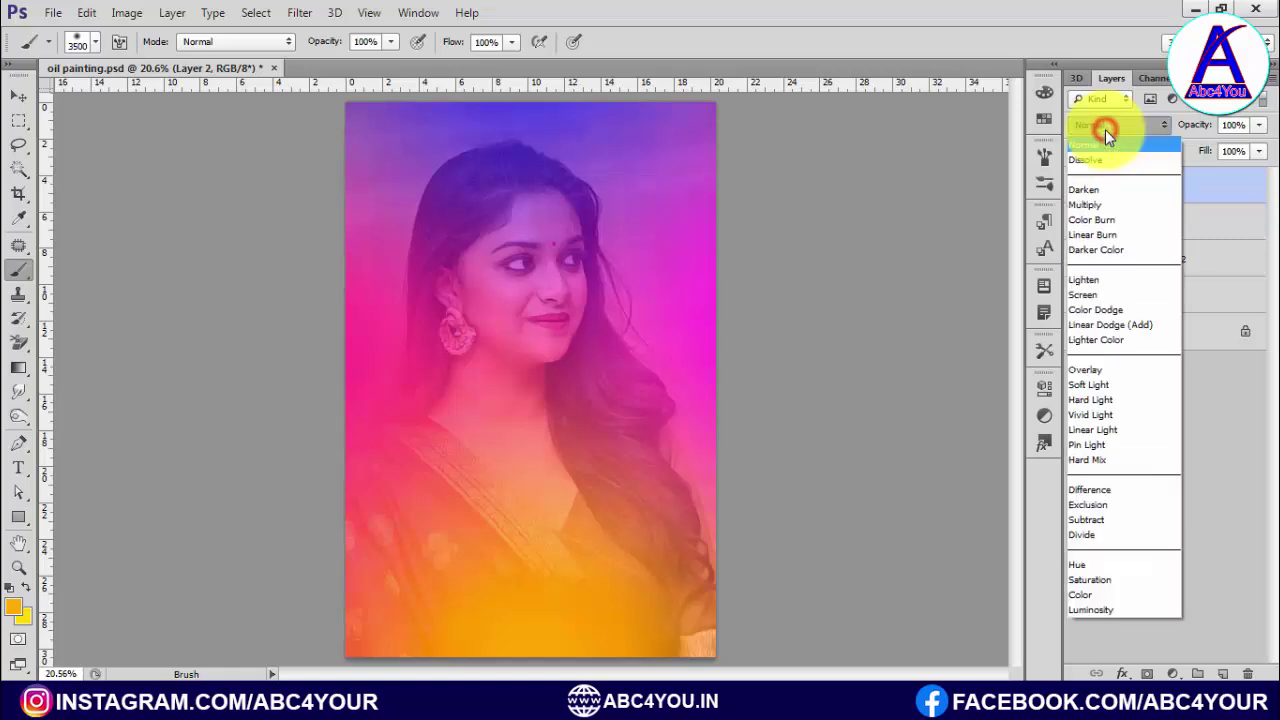
{"action": "left_click", "coordinate": [1095, 370]}
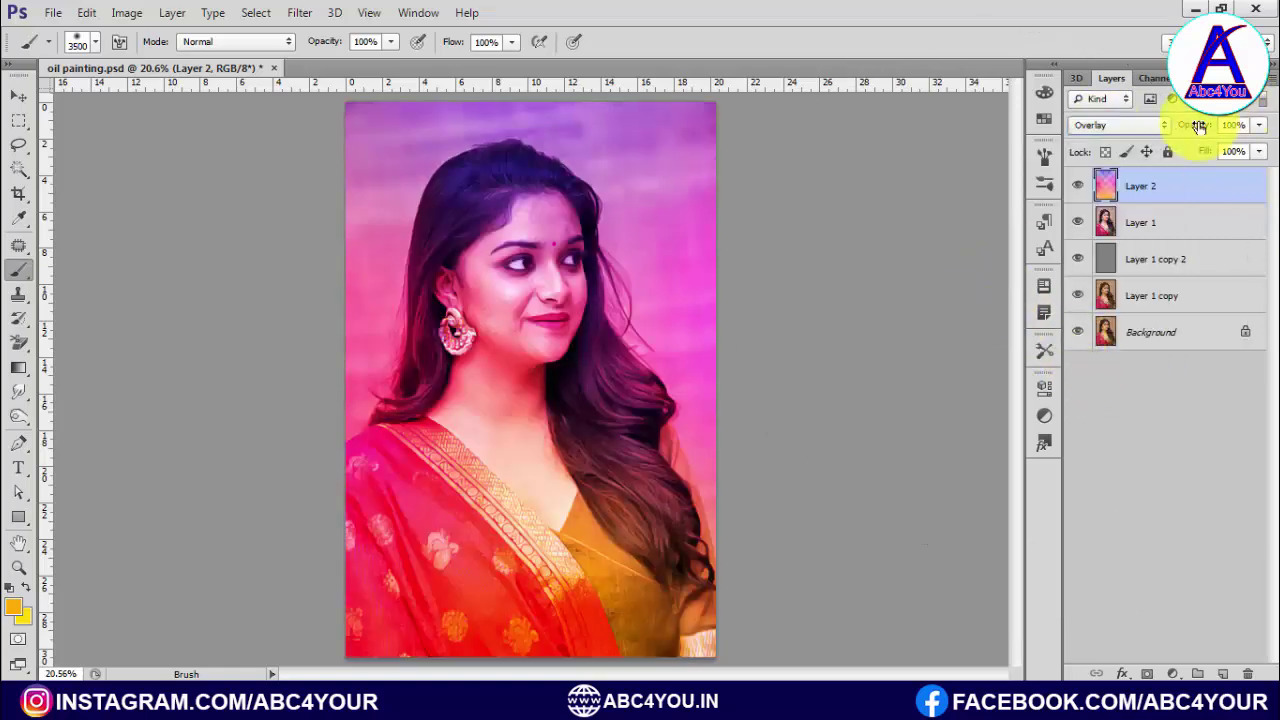
{"action": "left_click_drag", "start_coordinate": [1200, 128], "coordinate": [1178, 128]}
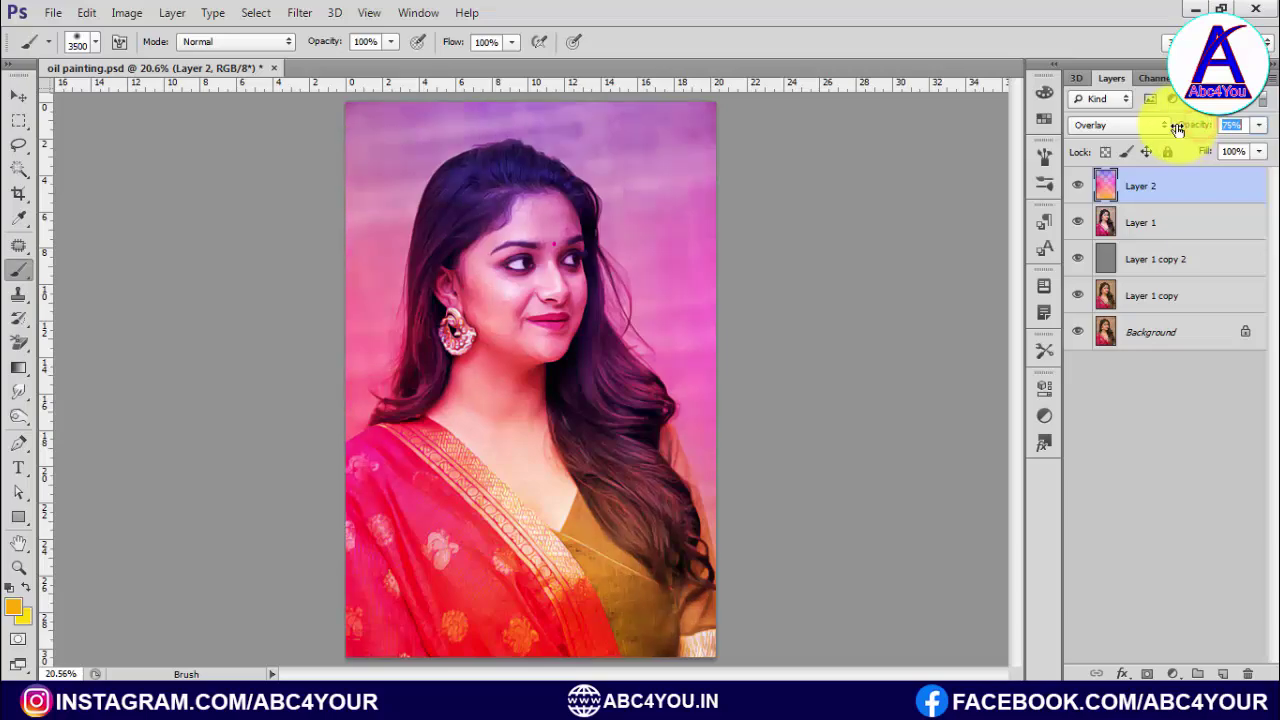